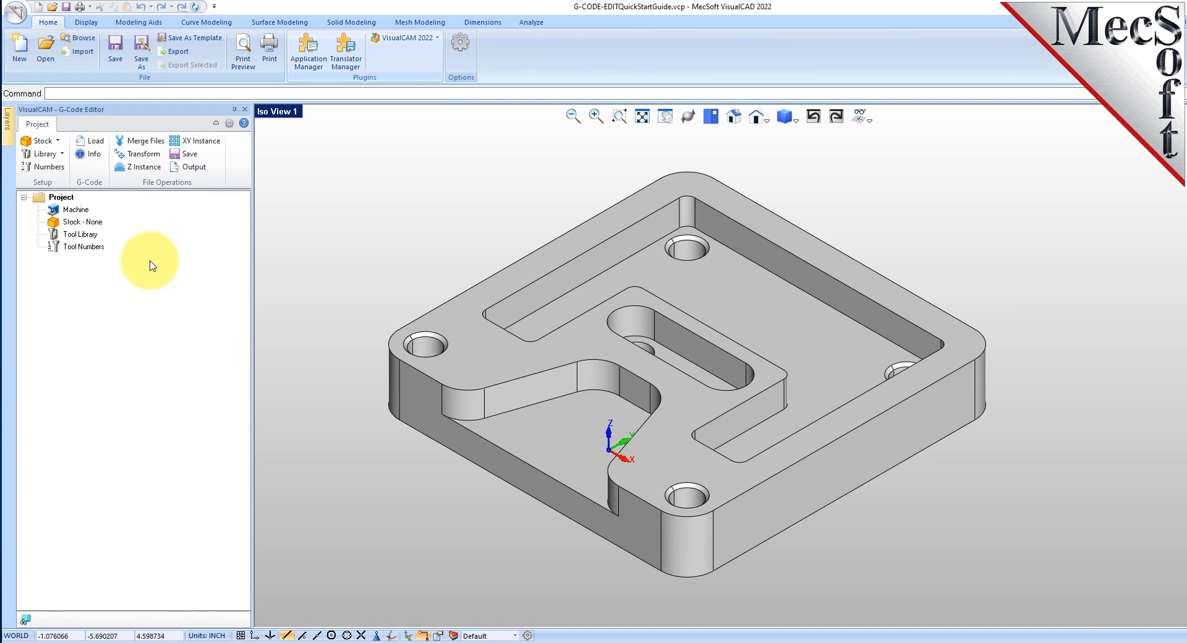
- Widen the G-Code Editor pane slightly beside the model view
{"action": "left_click", "coordinate": [142, 114]}
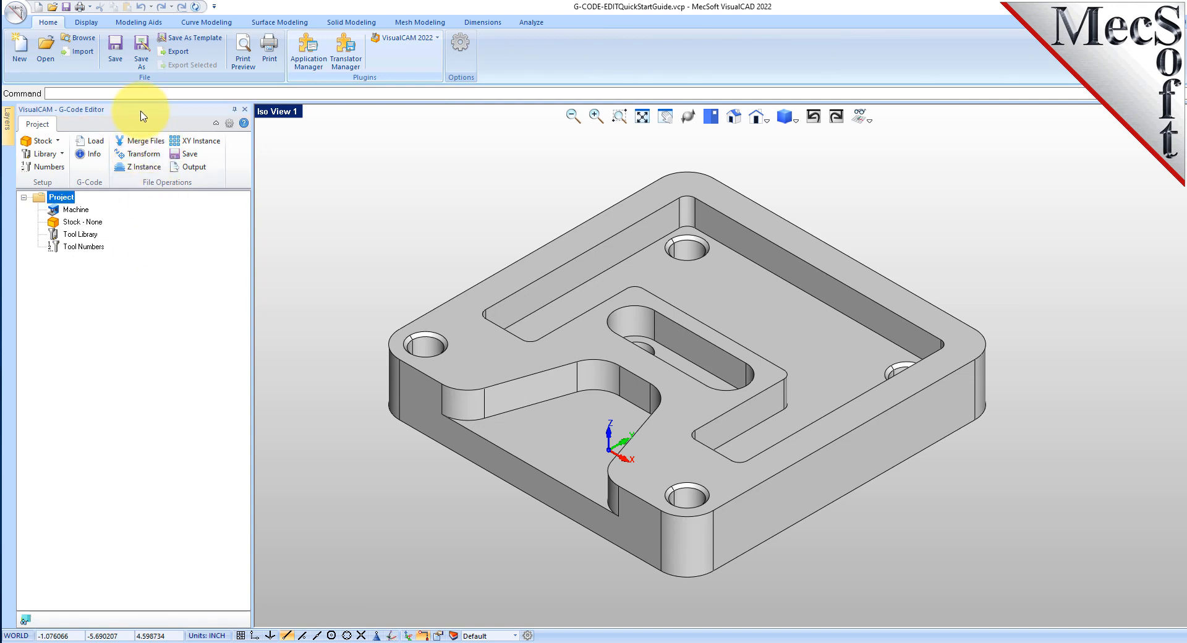
{"action": "left_click_drag", "start_coordinate": [142, 110], "coordinate": [34, 369]}
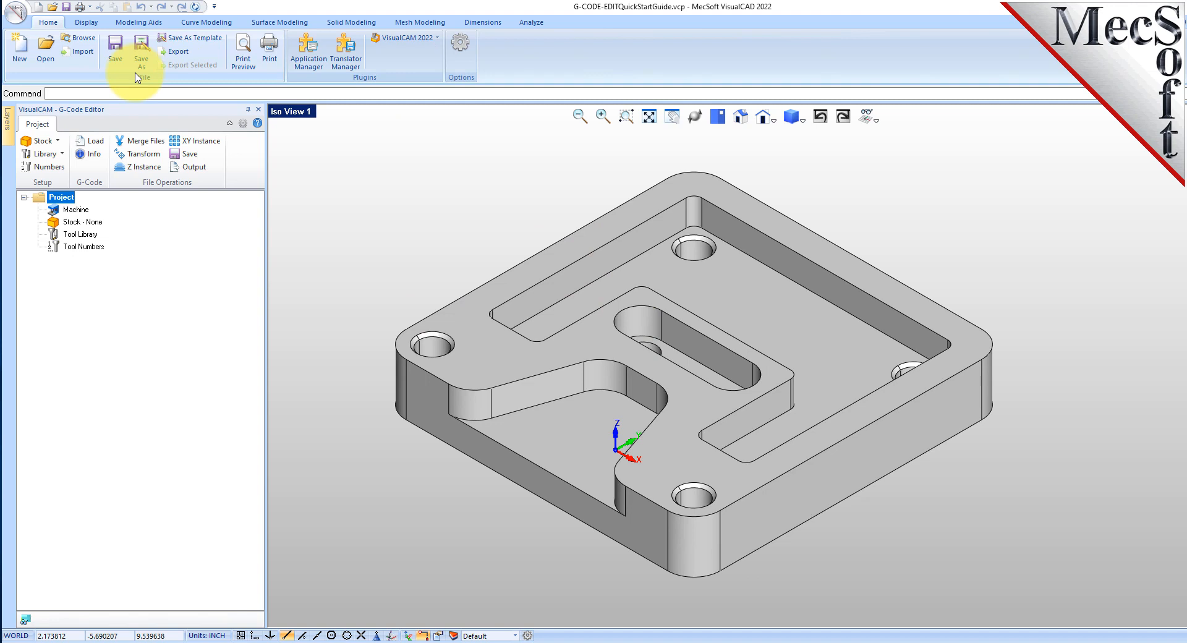
- Browse the VisualCAM 2022 QuickStart folder with all file types shown and check the G-CODE-EDITQuickStartGuide csv and vcp files without opening any
{"action": "left_click", "coordinate": [46, 46]}
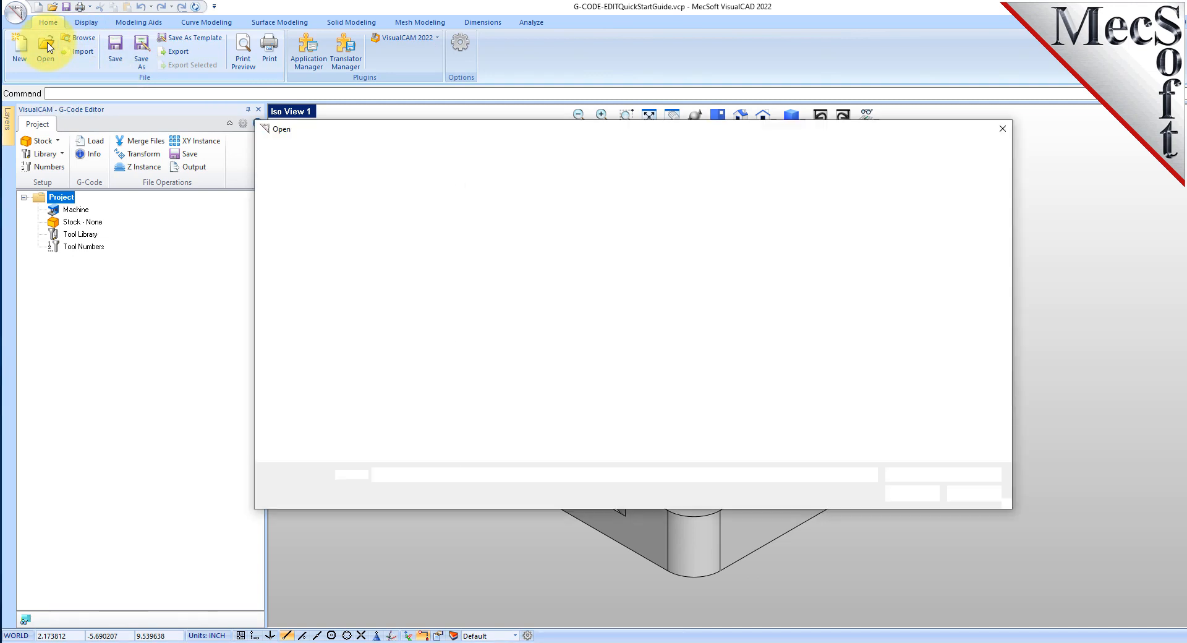
{"action": "left_click", "coordinate": [737, 156]}
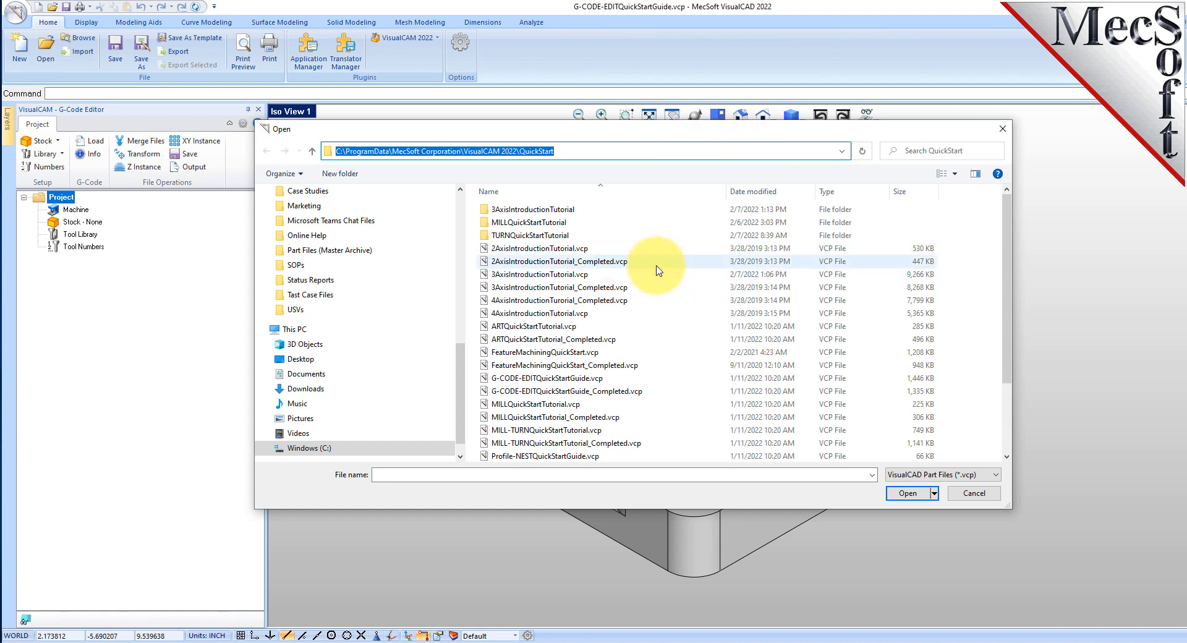
{"action": "scroll", "coordinate": [658, 270], "scroll_direction": "down", "scroll_amount": 2}
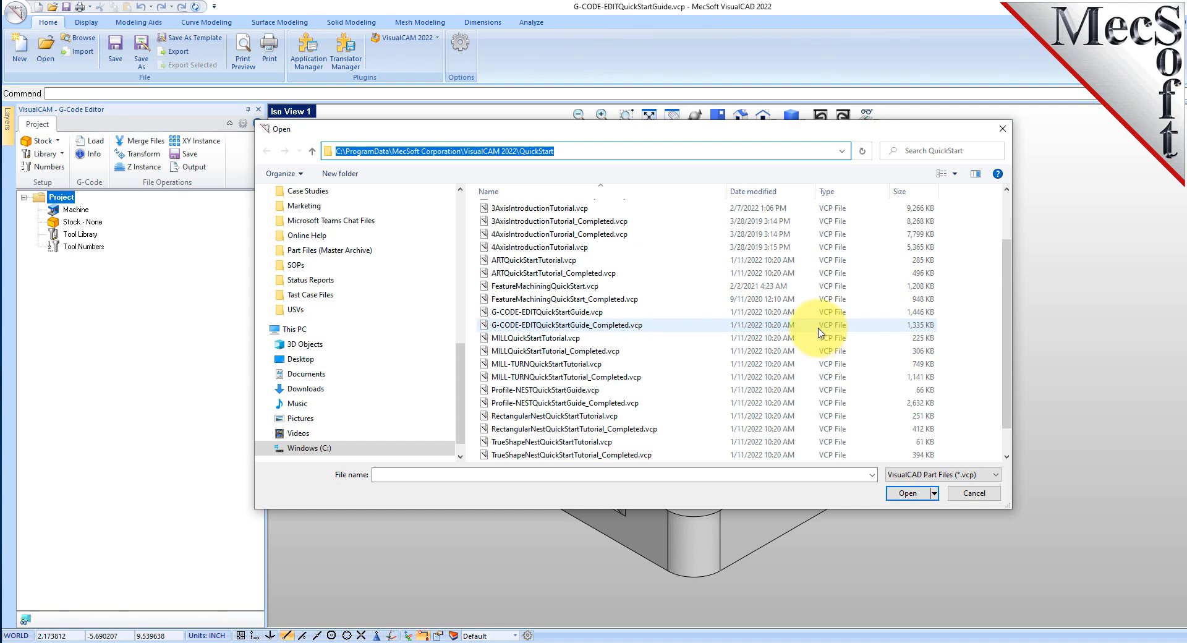
{"action": "left_click", "coordinate": [918, 474]}
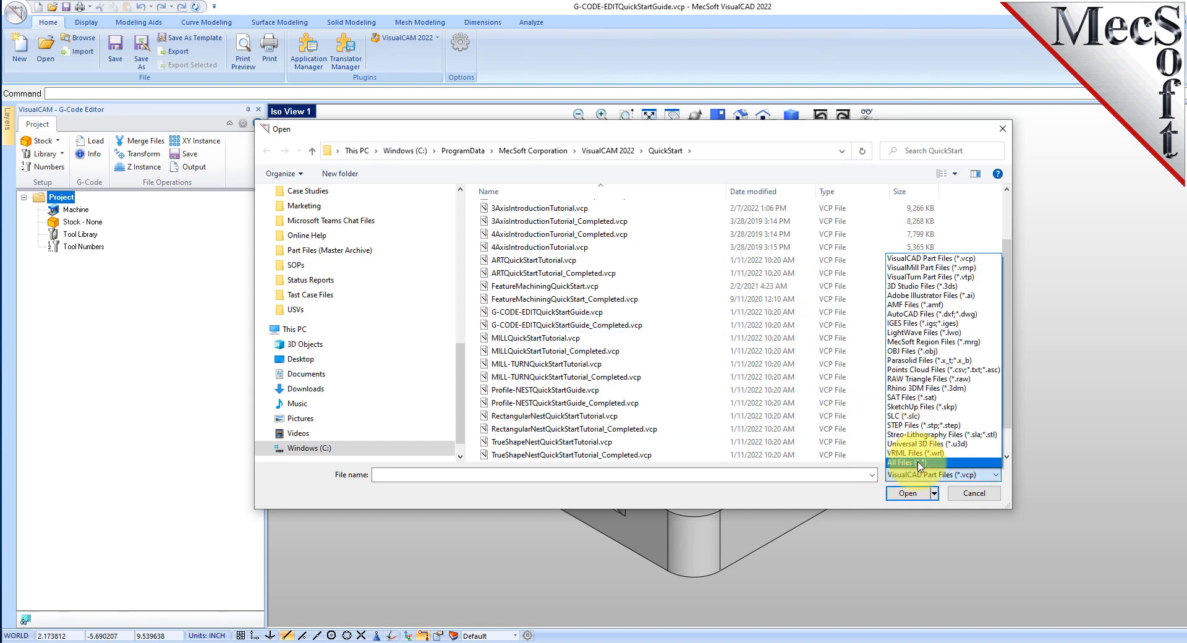
{"action": "left_click", "coordinate": [914, 463]}
{"action": "scroll", "coordinate": [732, 304], "scroll_direction": "down", "scroll_amount": 1}
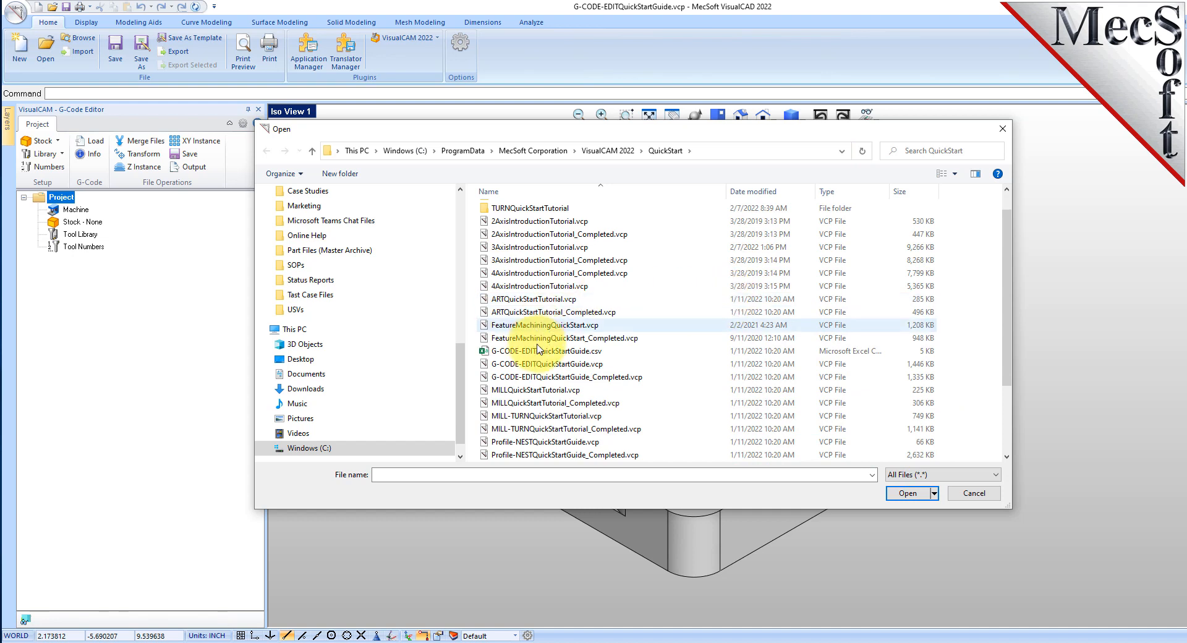
{"action": "left_click", "coordinate": [568, 368]}
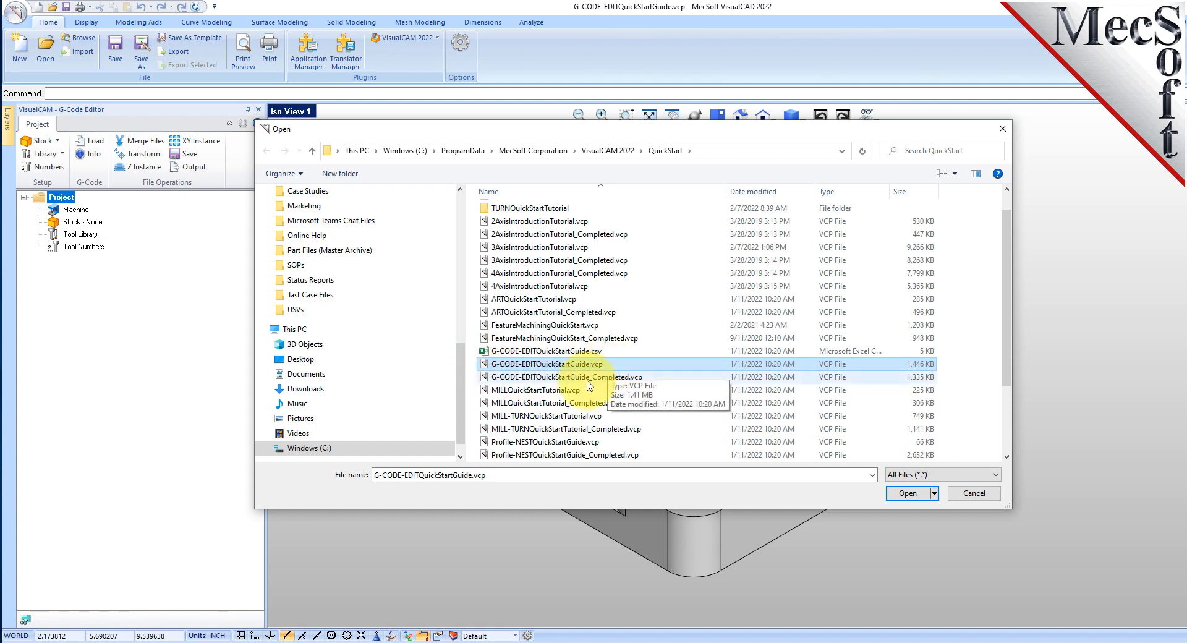
{"action": "left_click", "coordinate": [487, 377]}
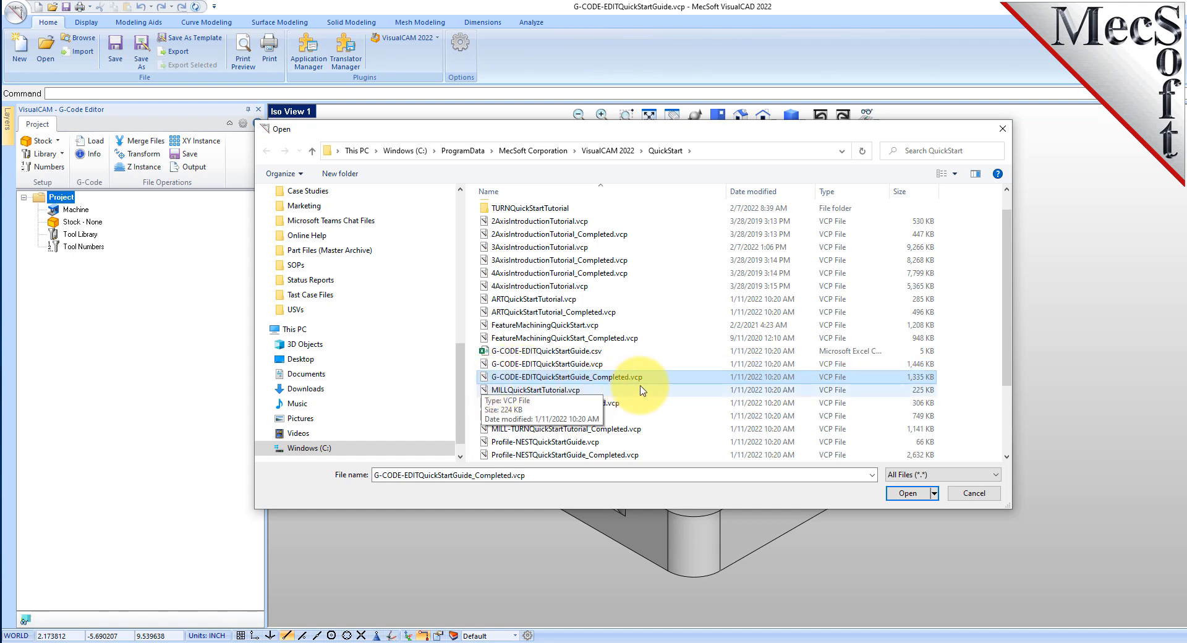
{"action": "left_click", "coordinate": [499, 351]}
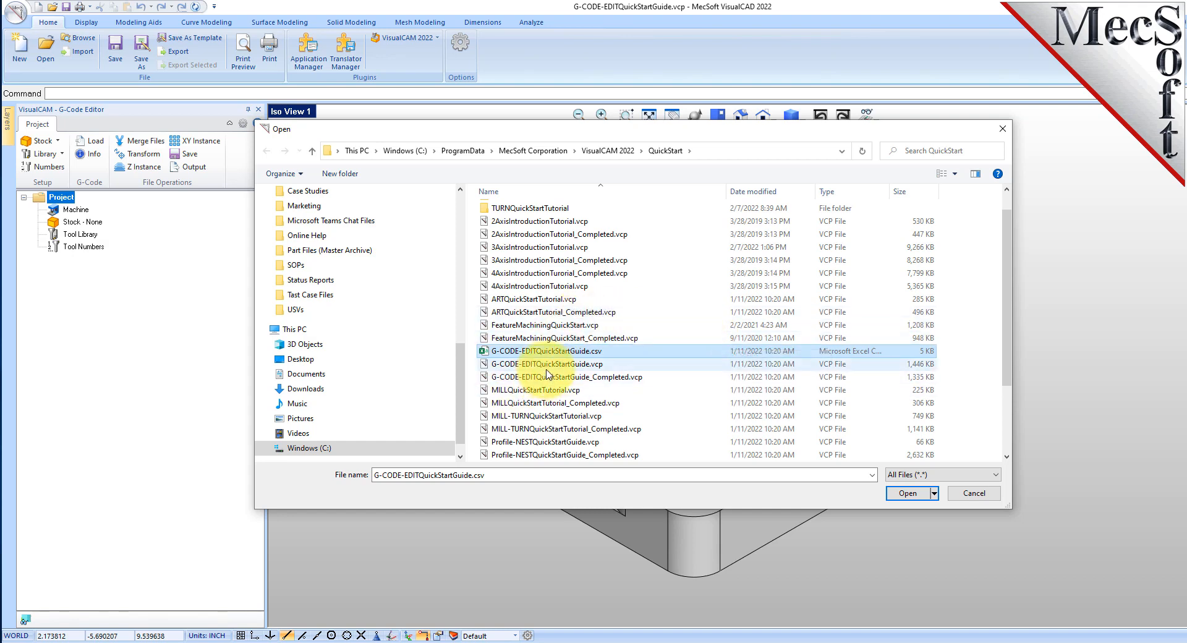
{"action": "left_click", "coordinate": [494, 364]}
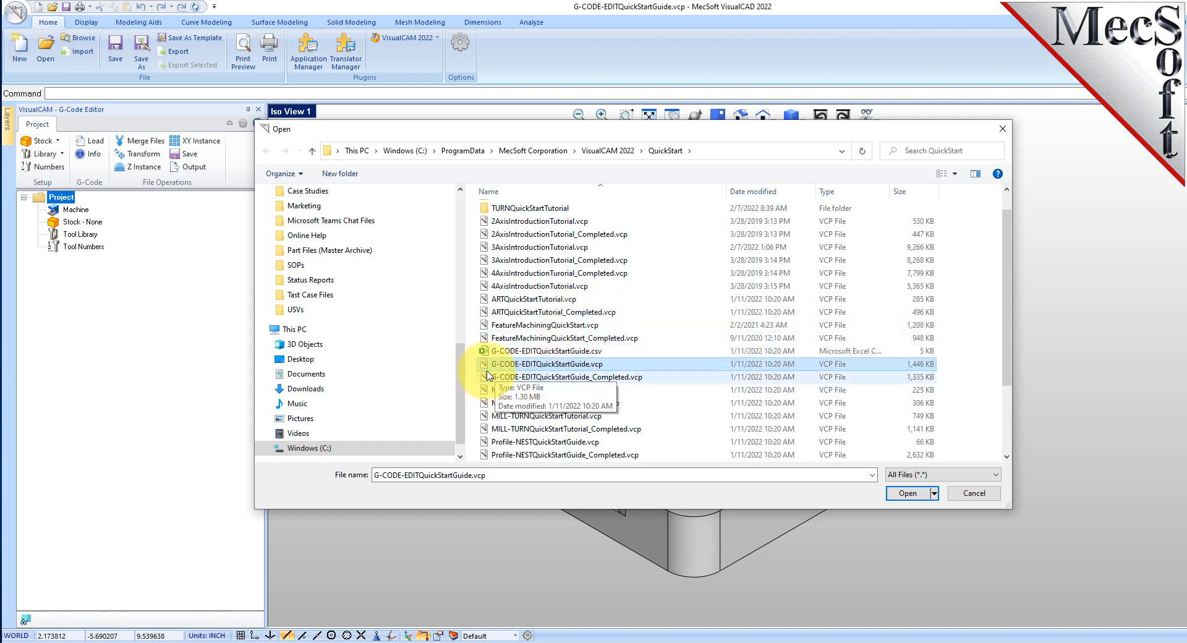
{"action": "left_click", "coordinate": [979, 494]}
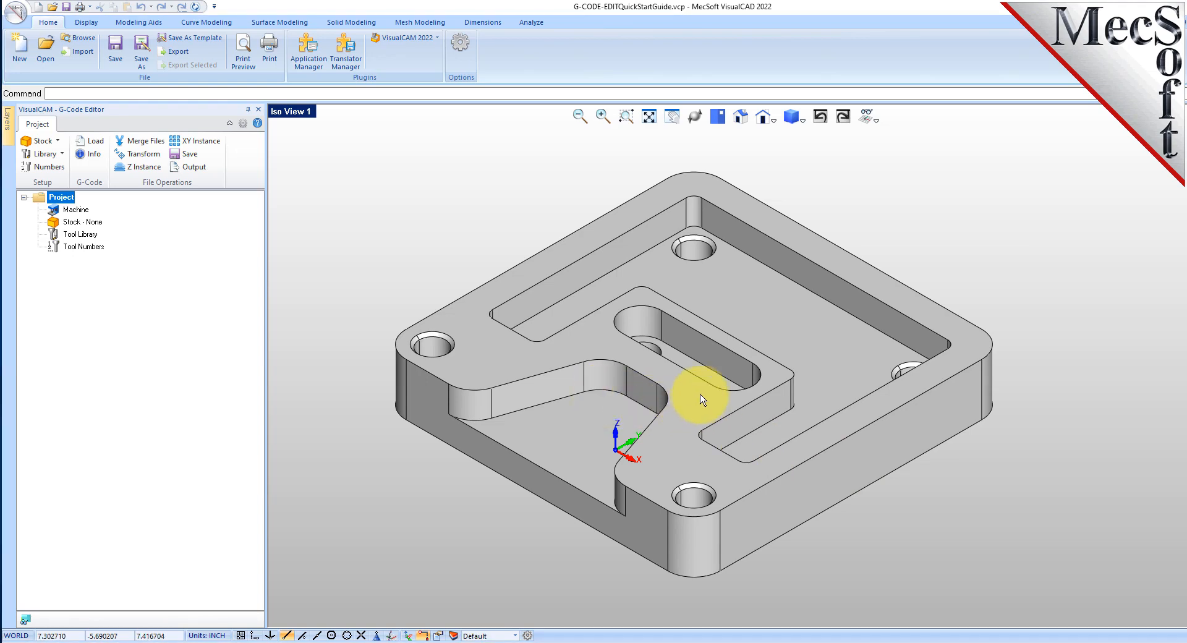
{"action": "mouse_move", "coordinate": [800, 437]}
{"action": "middle_mouse_down"}
{"action": "mouse_move", "coordinate": [779, 346]}
{"action": "mouse_move", "coordinate": [785, 436]}
{"action": "middle_mouse_up"}
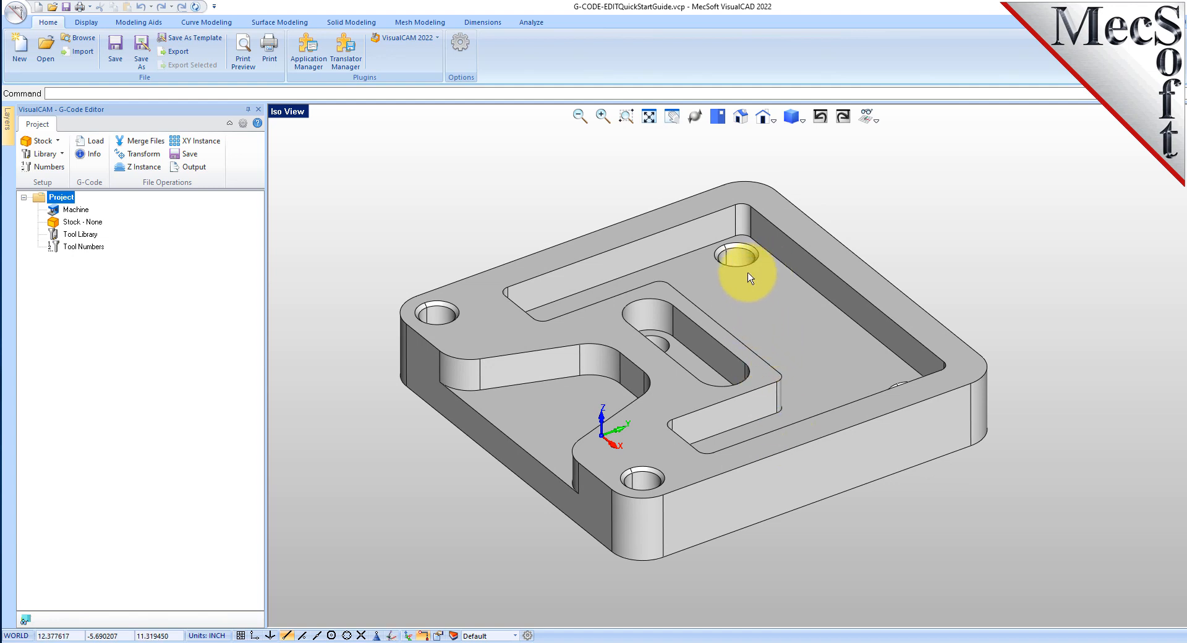
{"action": "scroll", "coordinate": [729, 272], "scroll_direction": "up", "scroll_amount": 1}
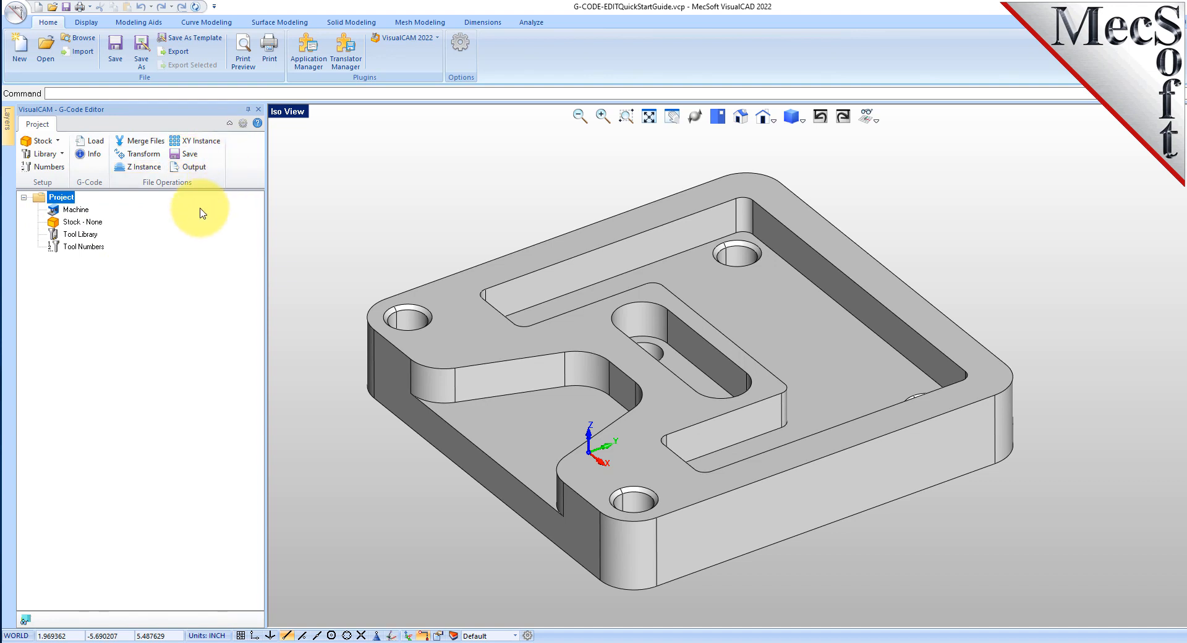
{"action": "left_click", "coordinate": [24, 198]}
{"action": "left_click", "coordinate": [24, 198]}
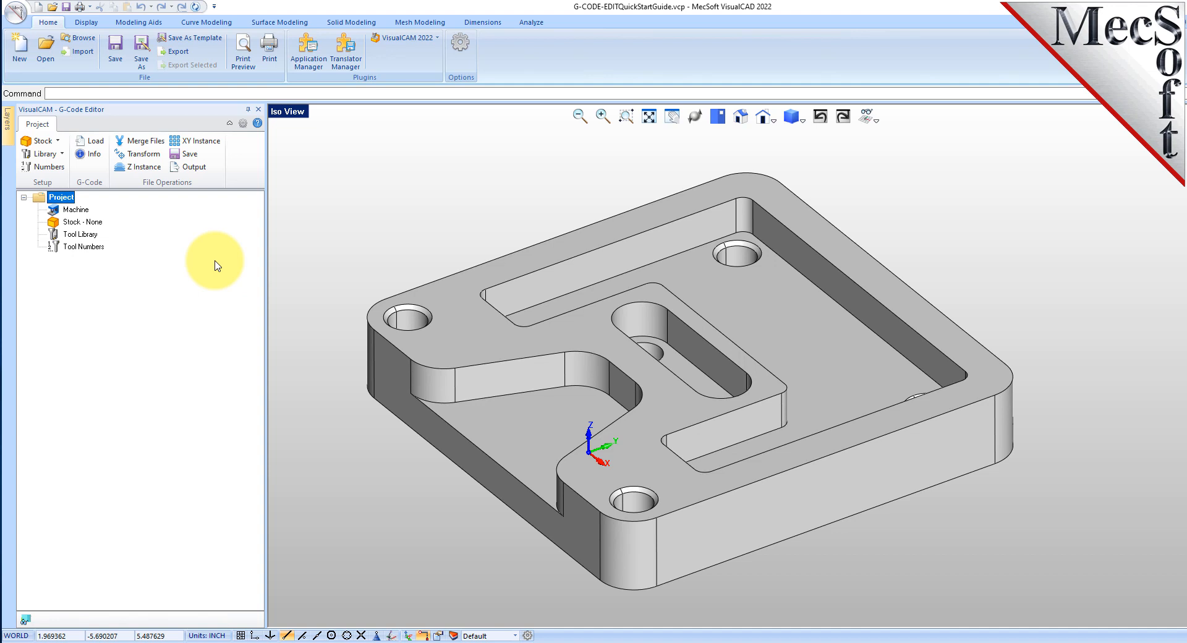
- Load the G-code file G-CODE-EDITQuickStartGuide.nc from the QuickStart folder into the project
{"action": "left_click", "coordinate": [96, 145]}
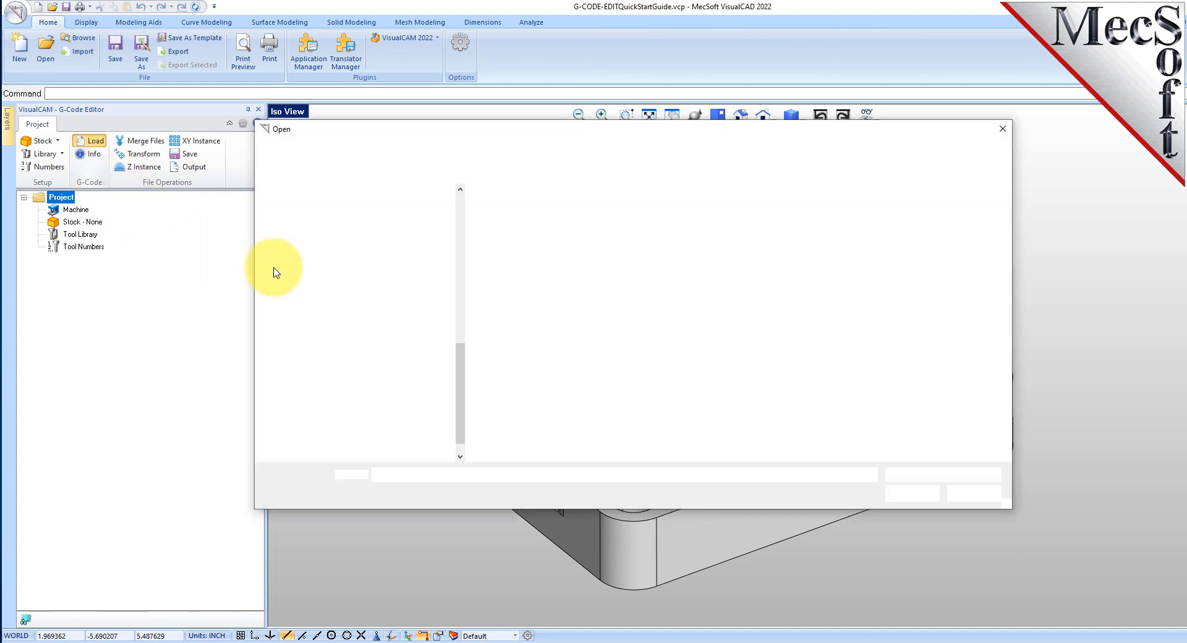
{"action": "left_click", "coordinate": [722, 151]}
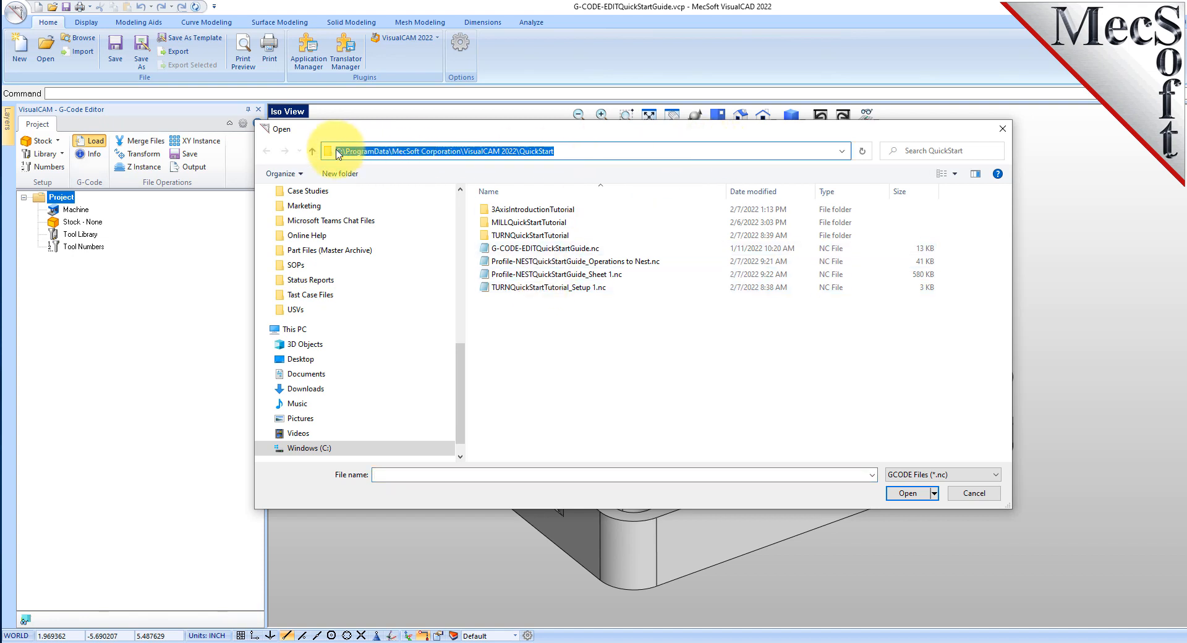
{"action": "left_click", "coordinate": [491, 247]}
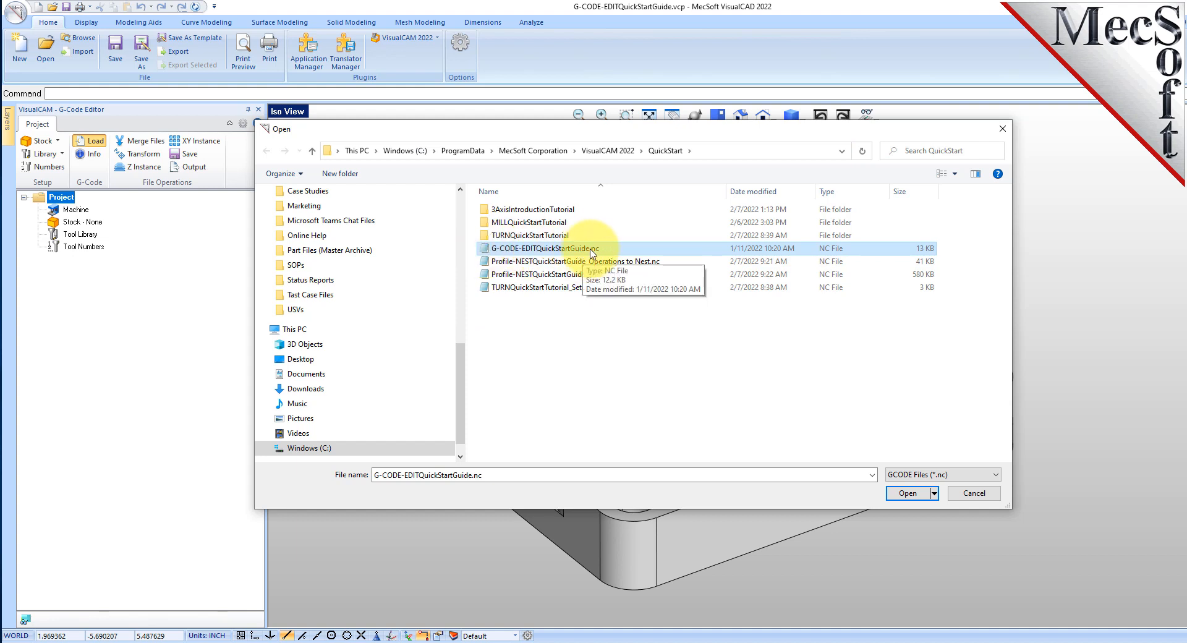
{"action": "left_click", "coordinate": [907, 493]}
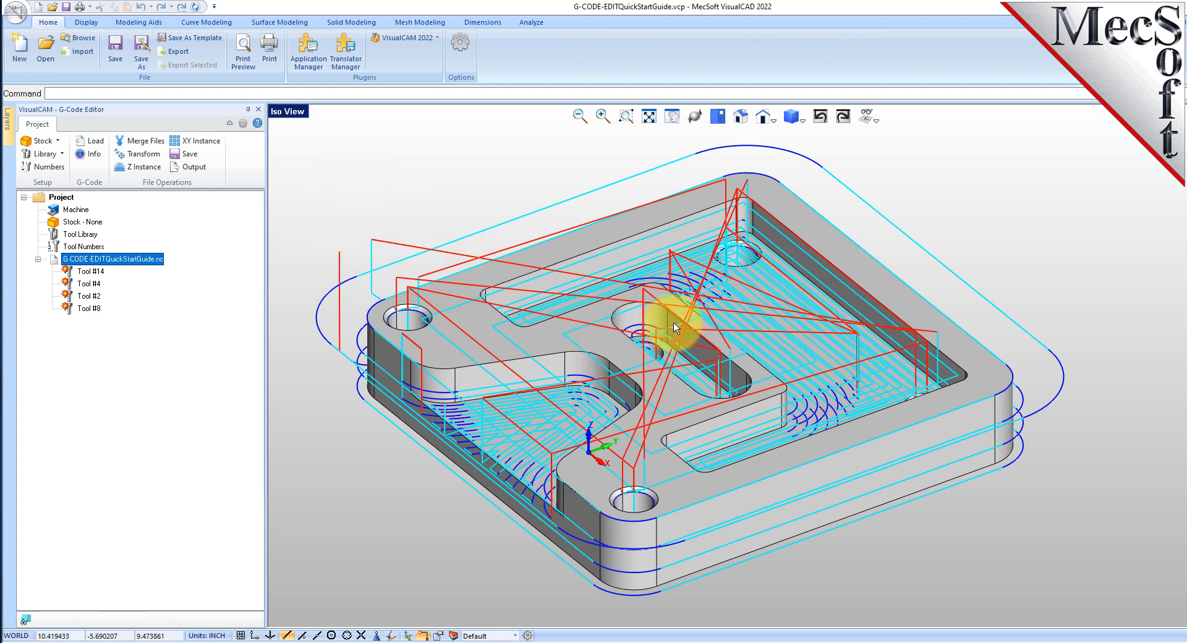
- Open the loaded G-CODE-EDITQuickStartGuide.nc file in the edit and simulate view, accepting the default tool
{"action": "scroll", "coordinate": [673, 324], "scroll_direction": "down", "scroll_amount": 2}
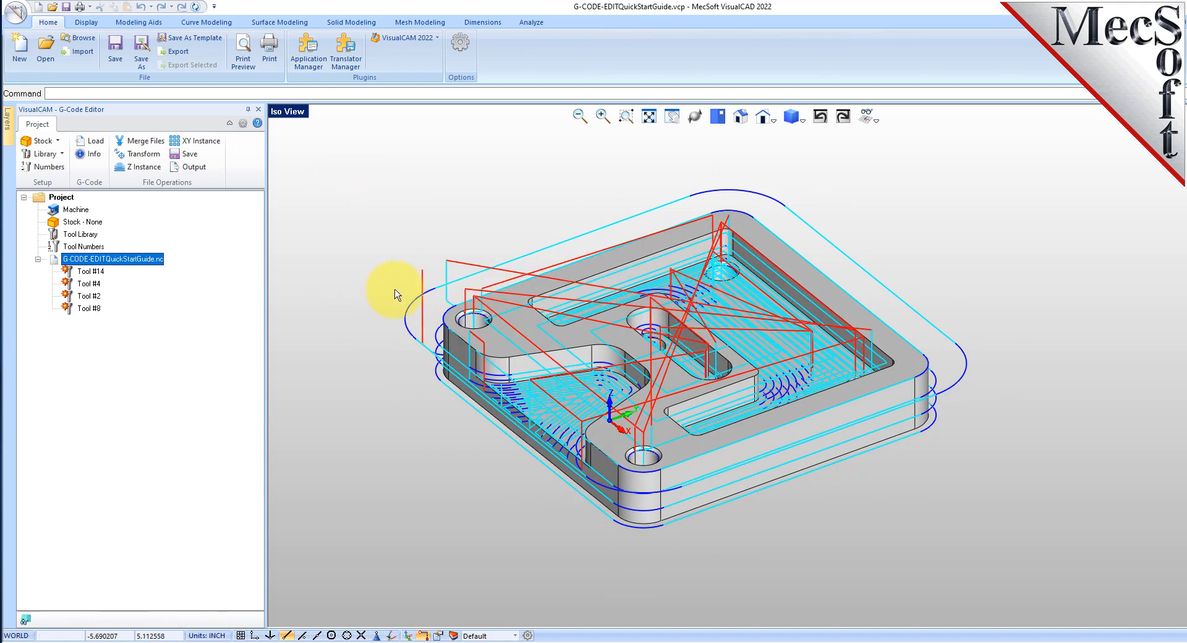
{"action": "mouse_move", "coordinate": [655, 301]}
{"action": "middle_mouse_down"}
{"action": "mouse_move", "coordinate": [663, 344]}
{"action": "mouse_move", "coordinate": [662, 297]}
{"action": "middle_mouse_up"}
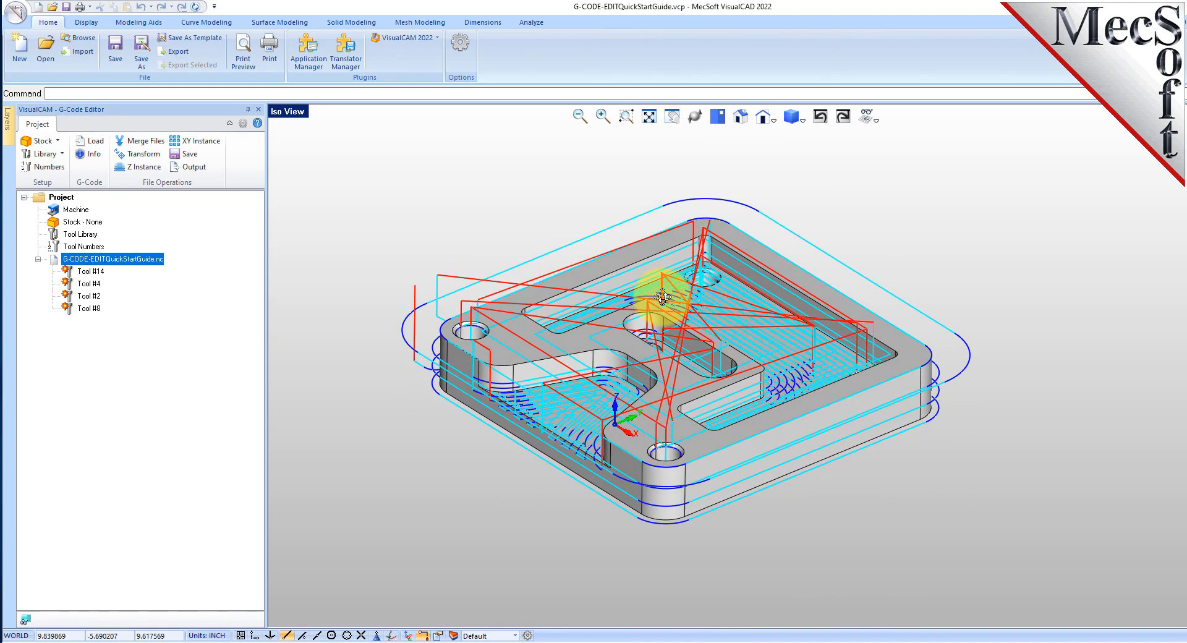
{"action": "scroll", "coordinate": [650, 267], "scroll_direction": "up", "scroll_amount": 2}
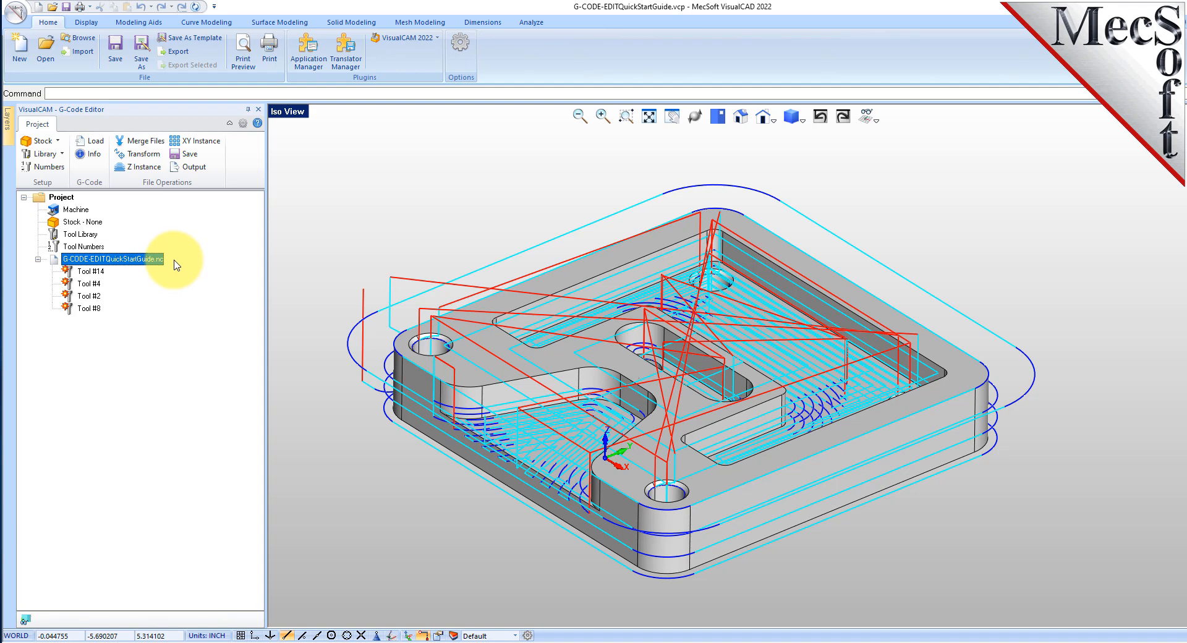
{"action": "right_click", "coordinate": [133, 256]}
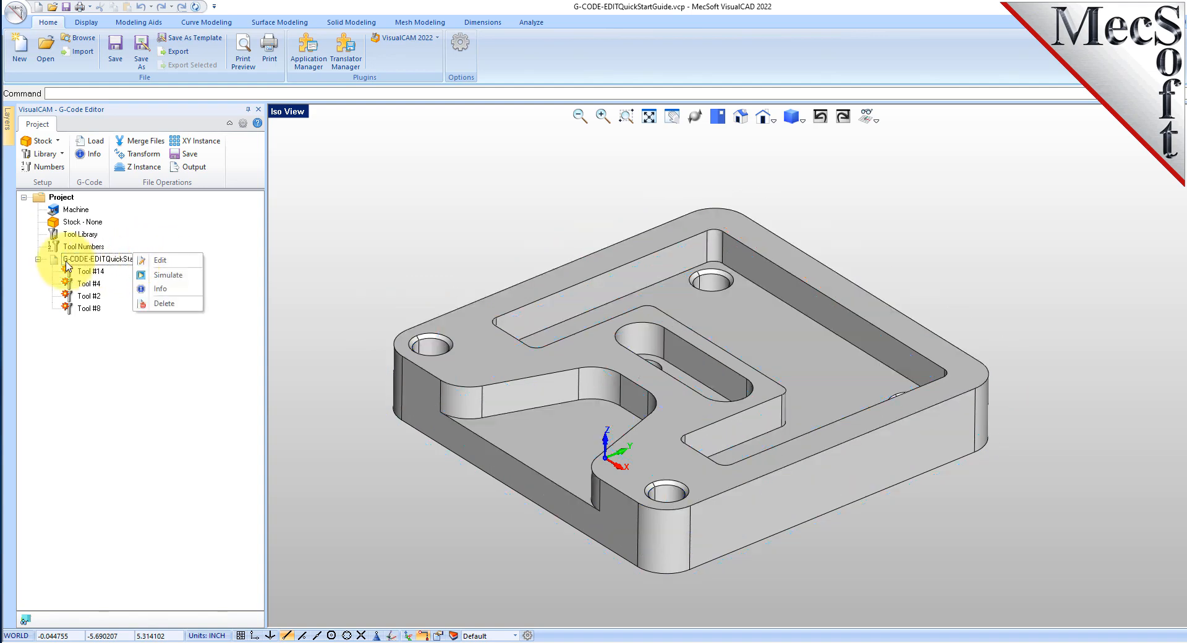
{"action": "left_click", "coordinate": [68, 264]}
{"action": "right_click", "coordinate": [126, 259]}
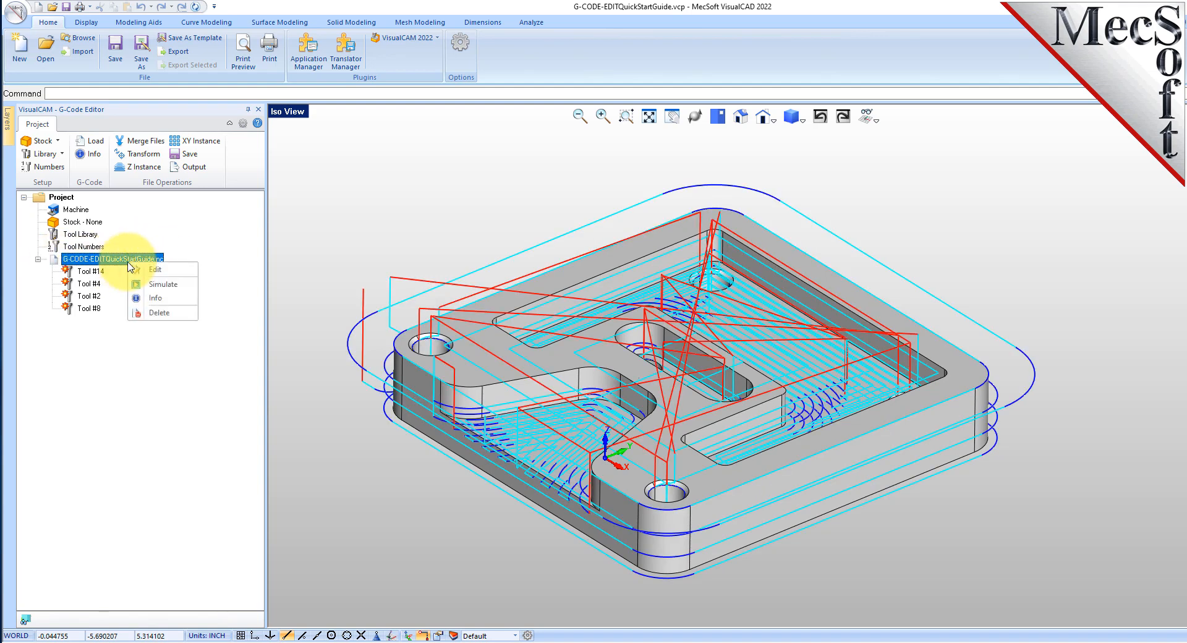
{"action": "left_click", "coordinate": [178, 283]}
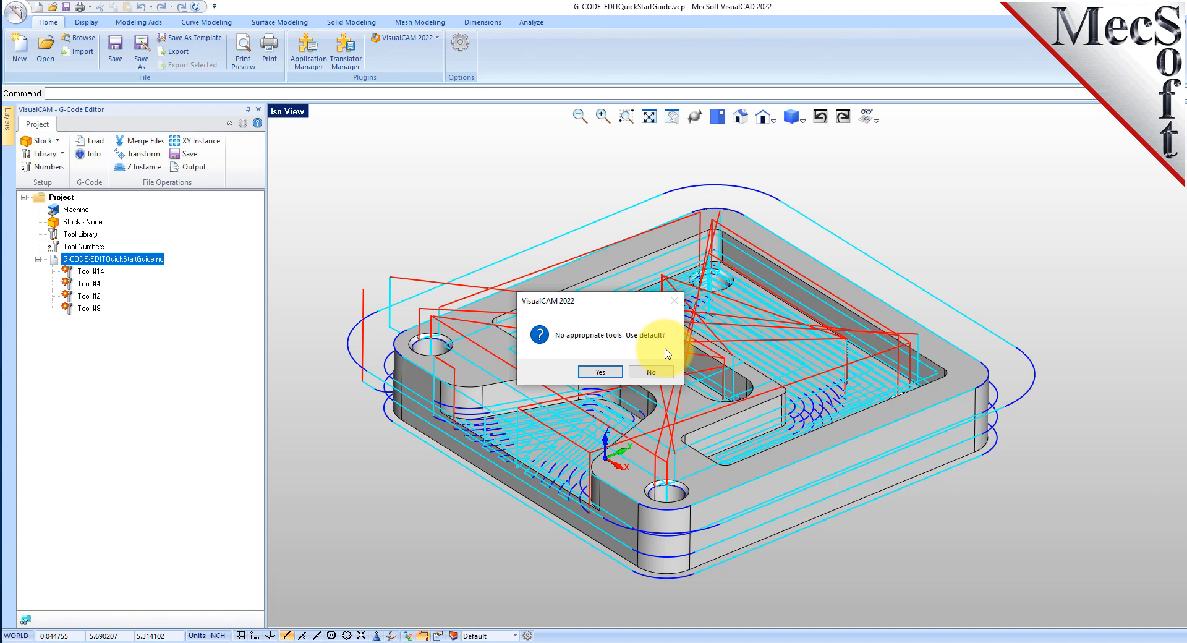
{"action": "left_click", "coordinate": [607, 372]}
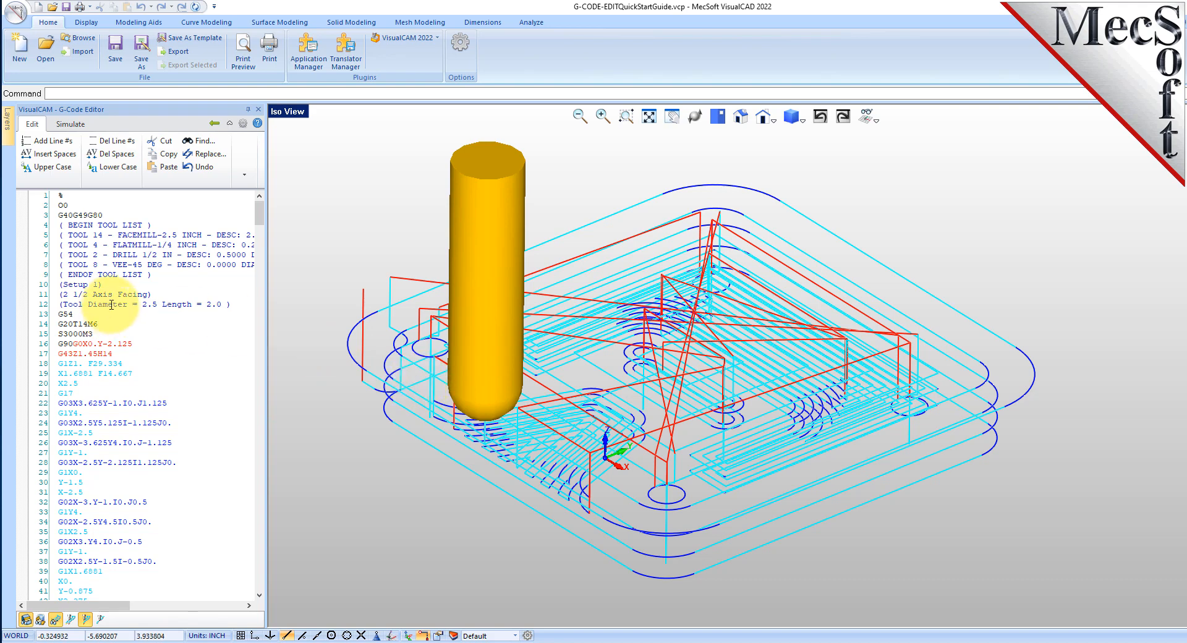
- Widen the G-code text pane to show more of each code line
{"action": "left_click_drag", "start_coordinate": [84, 196], "coordinate": [151, 255]}
{"action": "left_click", "coordinate": [87, 245]}
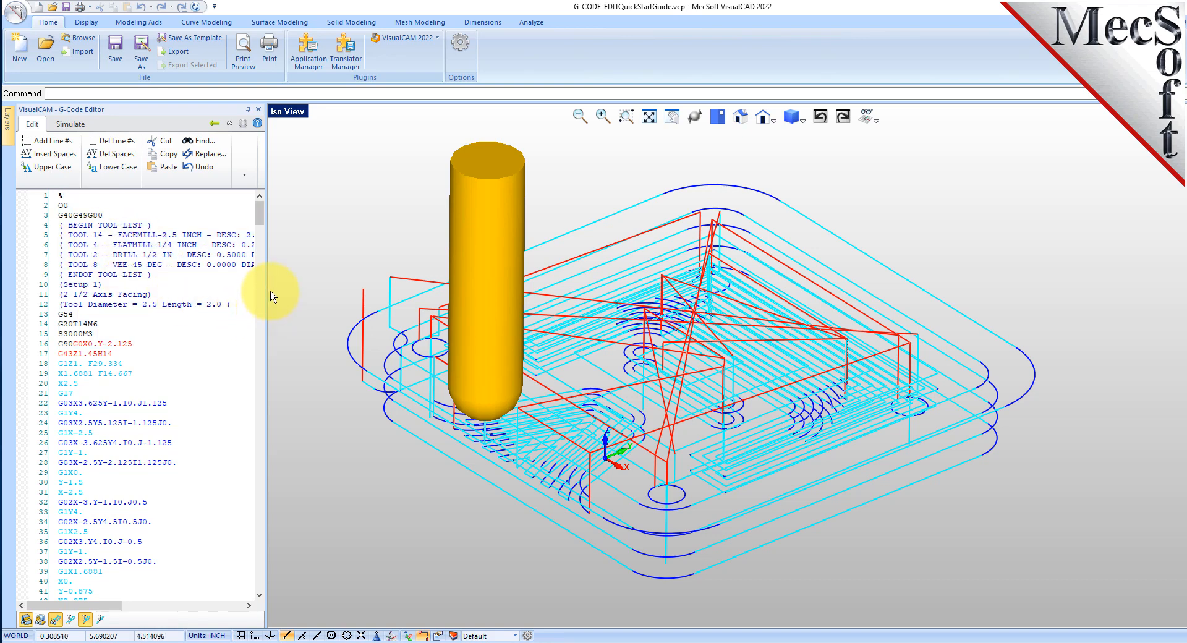
{"action": "mouse_move", "coordinate": [267, 290]}
{"action": "left_mouse_down"}
{"action": "mouse_move", "coordinate": [297, 289]}
{"action": "mouse_move", "coordinate": [285, 290]}
{"action": "left_mouse_up"}
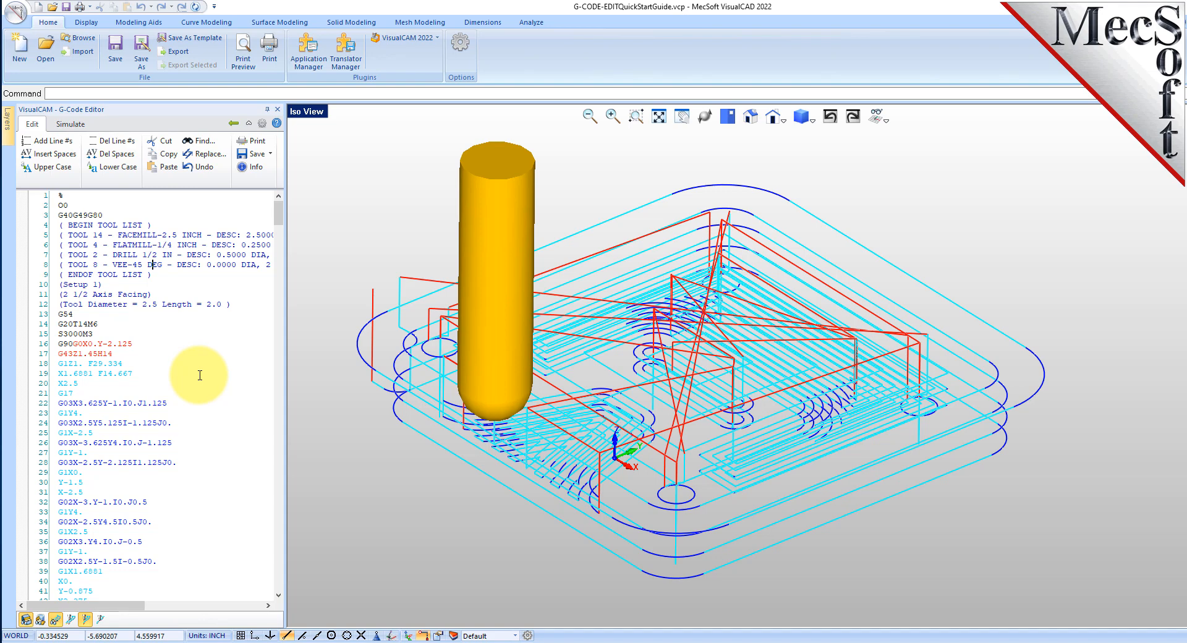
- Open the G-Code Editor preferences and turn off the context tool tips in the user interface settings
{"action": "left_click", "coordinate": [264, 127]}
{"action": "left_click_drag", "start_coordinate": [654, 182], "coordinate": [352, 204]}
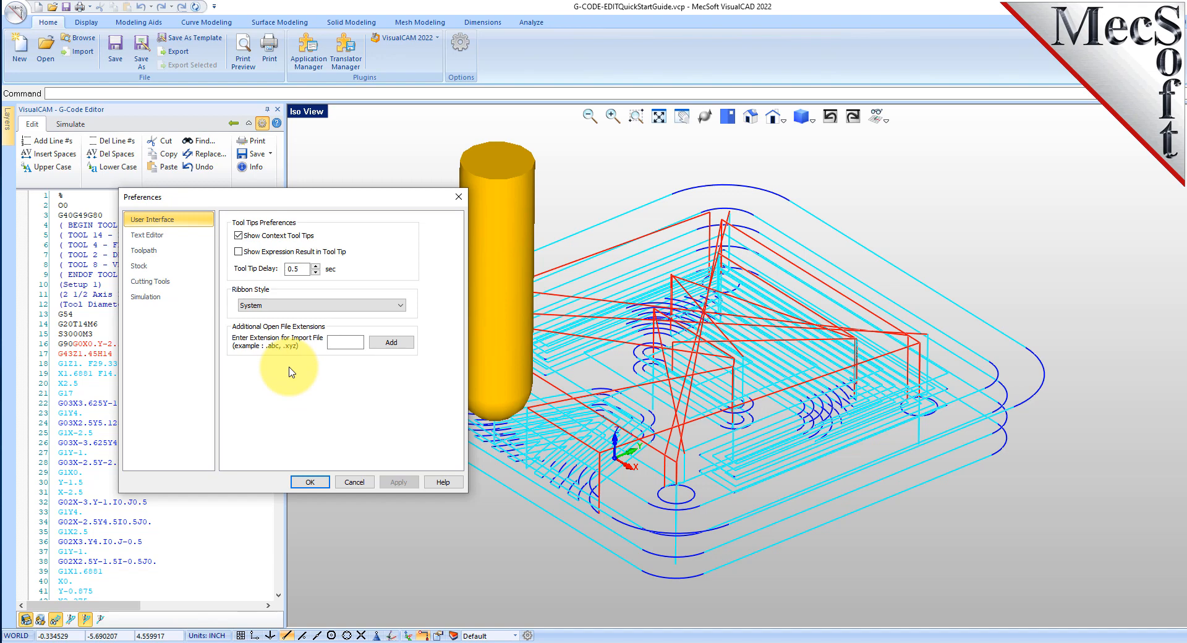
{"action": "left_click", "coordinate": [239, 236]}
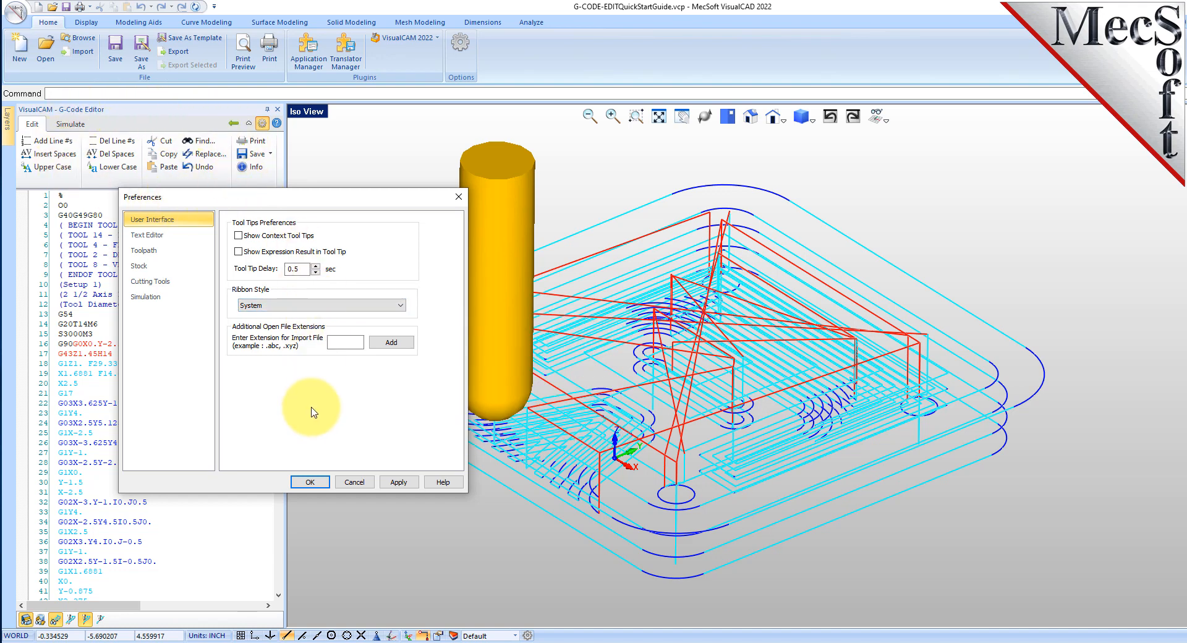
- Set the toolpath display thickness to 4 in the preferences and apply it
{"action": "left_click", "coordinate": [157, 235]}
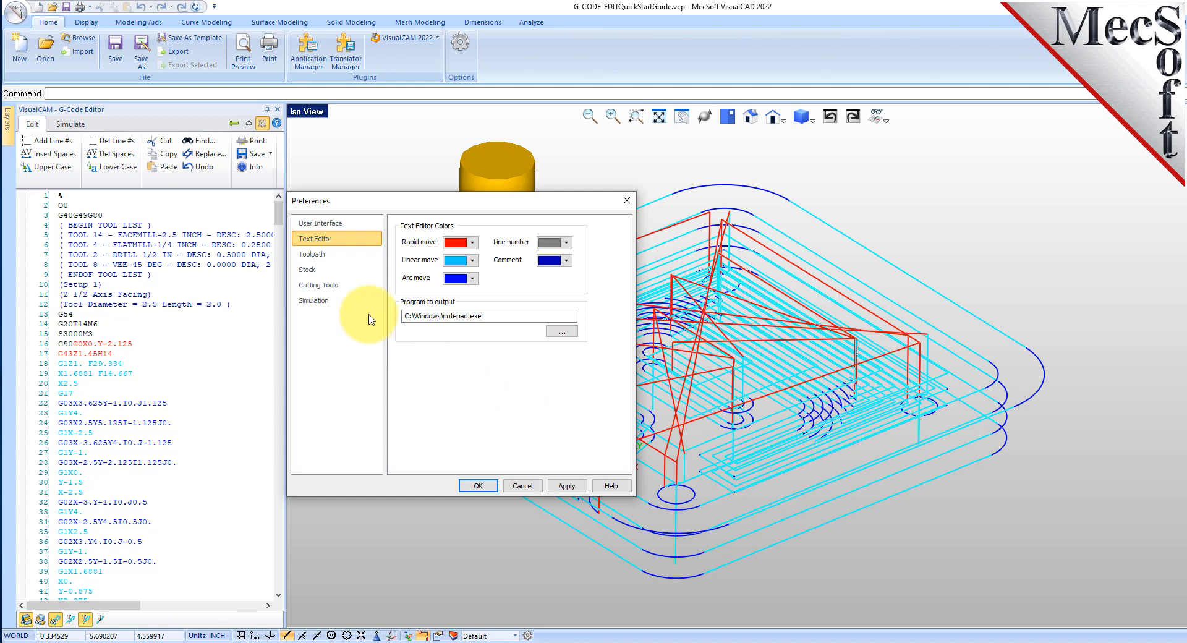
{"action": "left_click", "coordinate": [326, 254]}
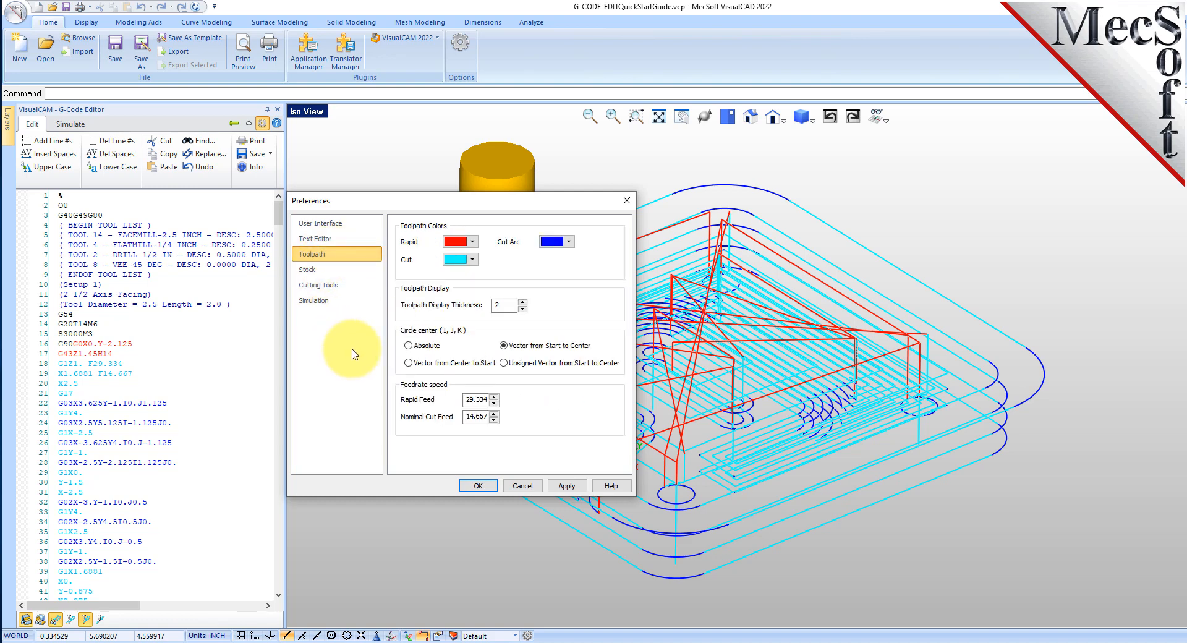
{"action": "left_click_drag", "start_coordinate": [511, 207], "coordinate": [365, 253]}
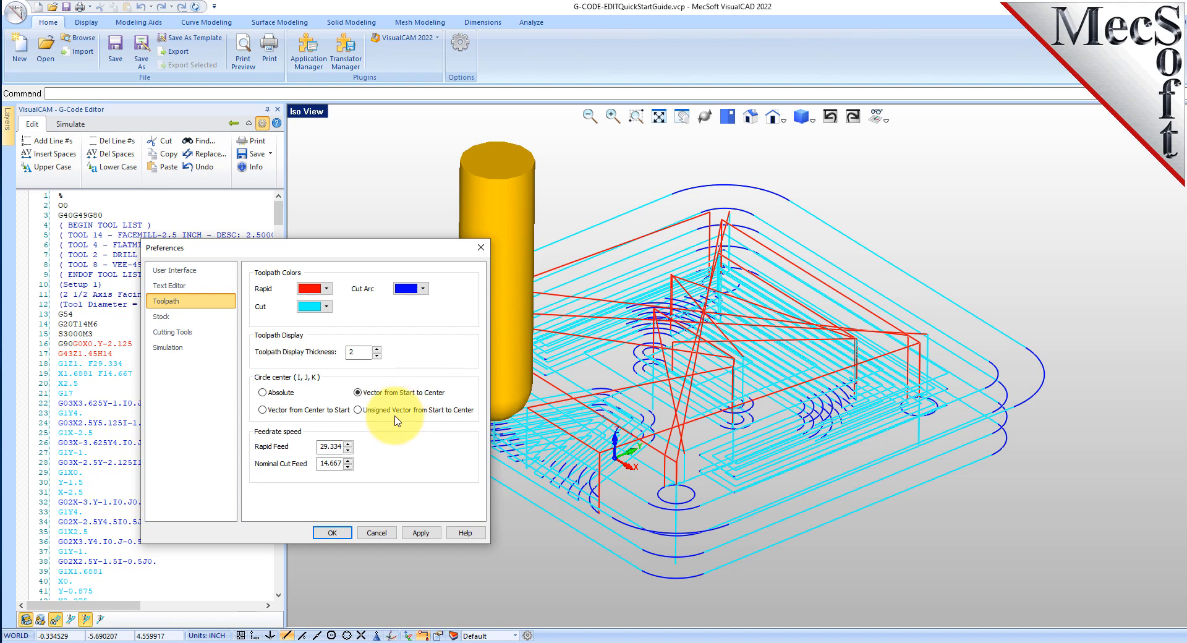
{"action": "double_click", "coordinate": [360, 352]}
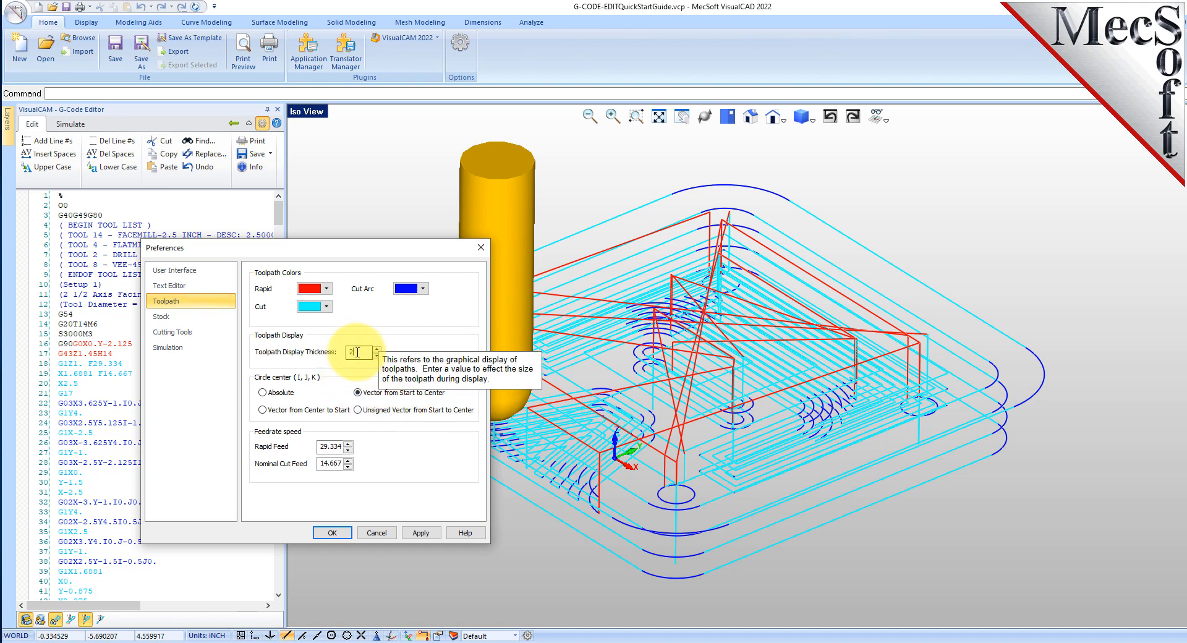
{"action": "type", "text": "4"}
{"action": "left_click", "coordinate": [421, 533]}
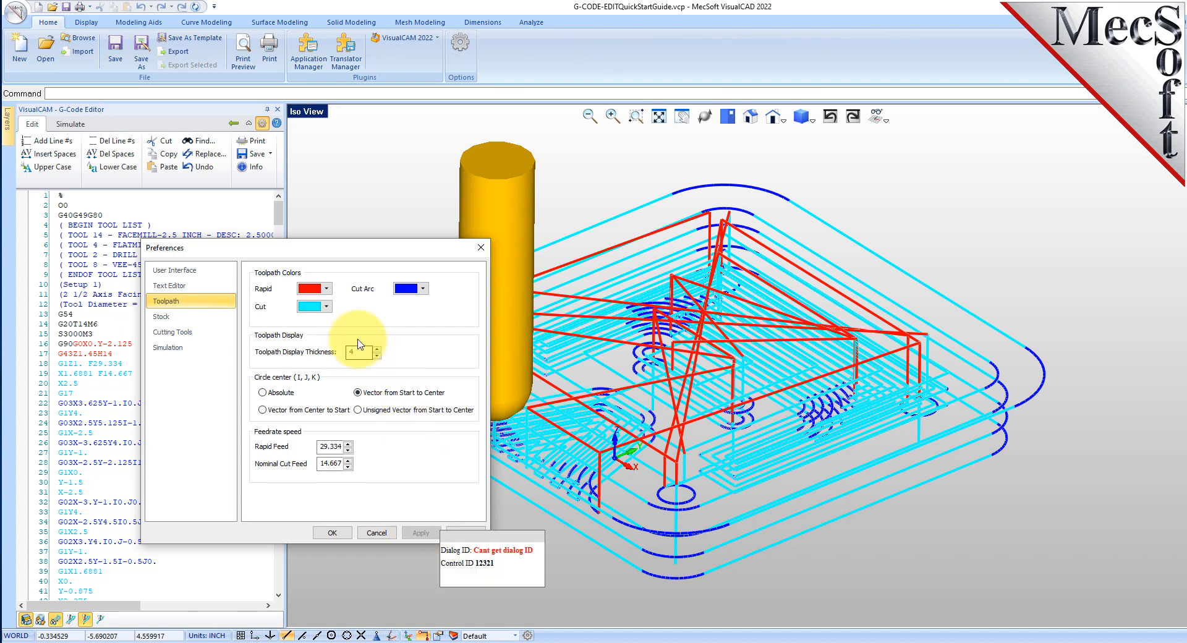
- Try toolpath display thicknesses of 2 and 1, applying each to the displayed toolpath
{"action": "double_click", "coordinate": [364, 351]}
{"action": "type", "text": "2"}
{"action": "left_click", "coordinate": [421, 533]}
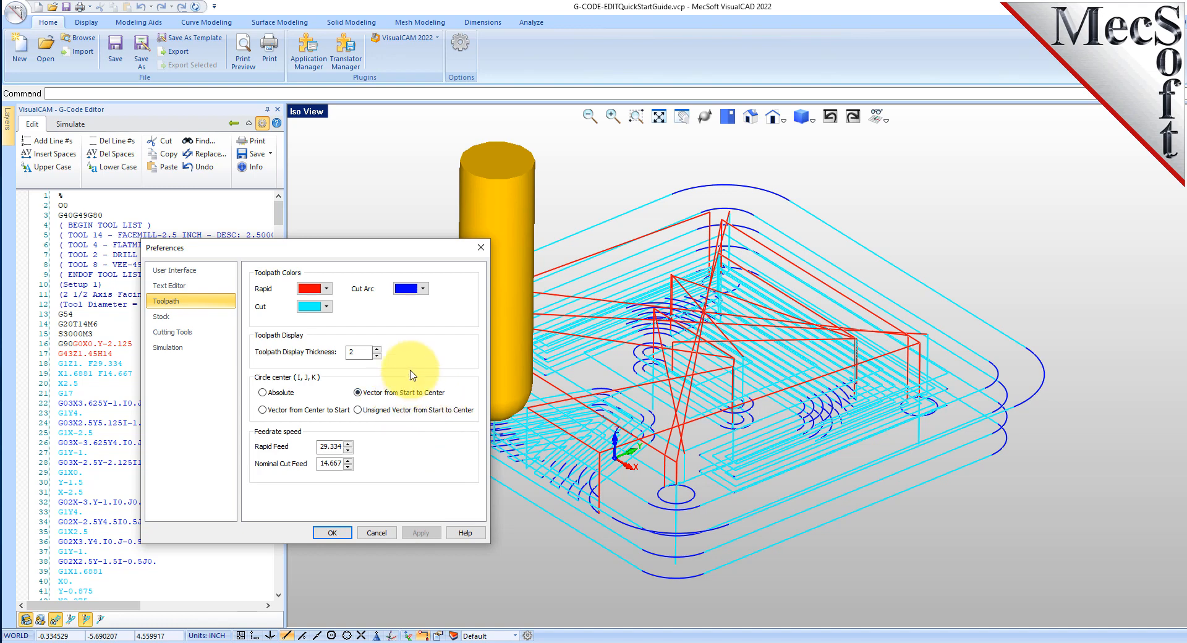
{"action": "type", "text": "1"}
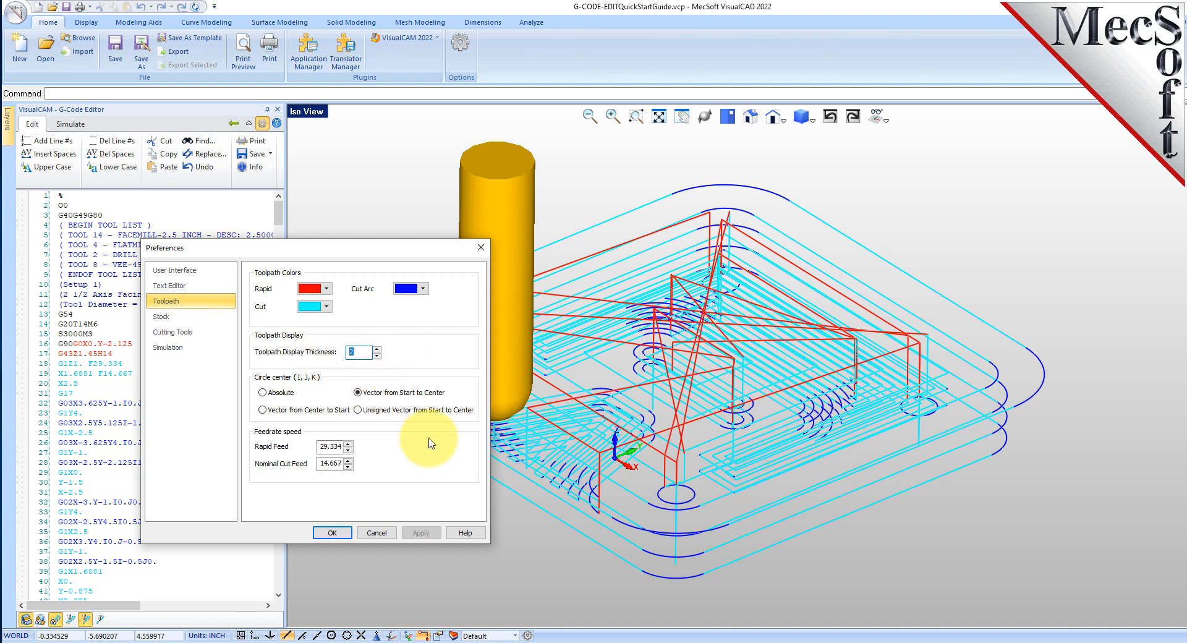
{"action": "left_click", "coordinate": [423, 534]}
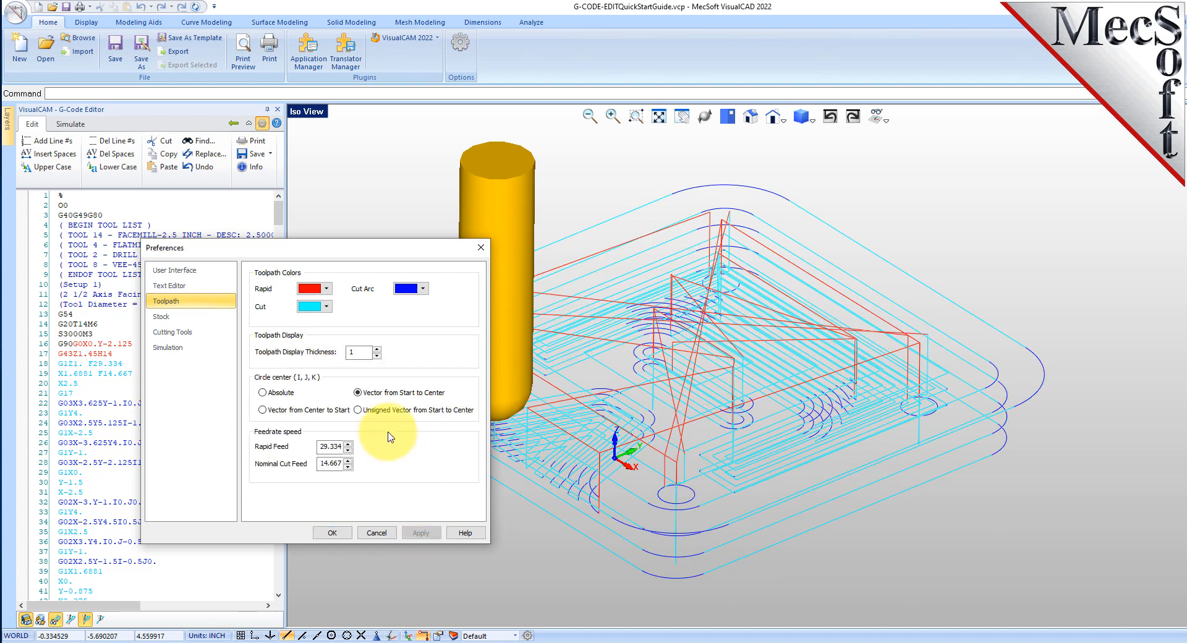
- Set the toolpath display thickness to 2 and apply it
{"action": "left_click_drag", "start_coordinate": [357, 352], "coordinate": [330, 351]}
{"action": "type", "text": "2"}
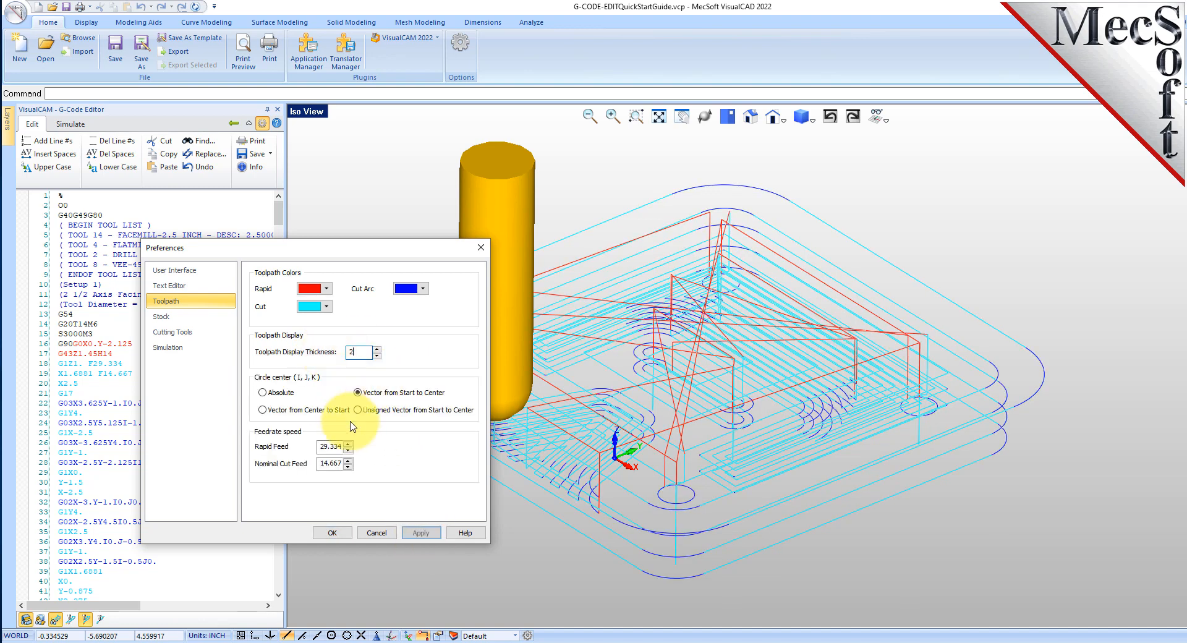
{"action": "left_click", "coordinate": [421, 534]}
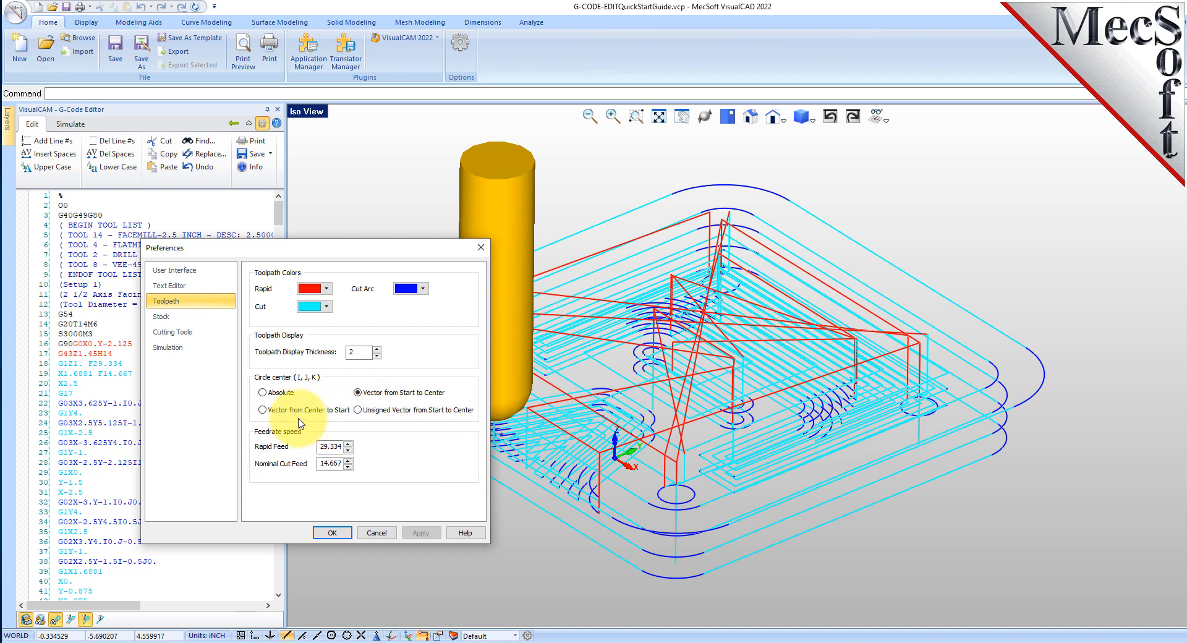
- Try the Absolute circle center mode on the toolpath, and switch back to Vector from Start to Center
{"action": "left_click", "coordinate": [262, 393]}
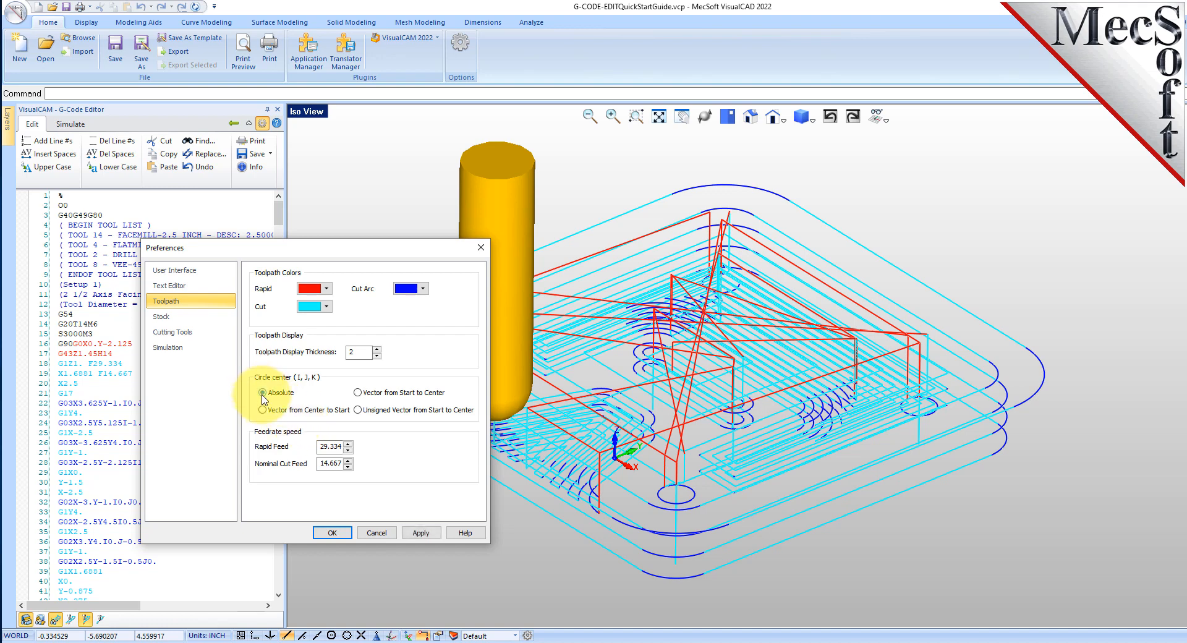
{"action": "left_click", "coordinate": [420, 534]}
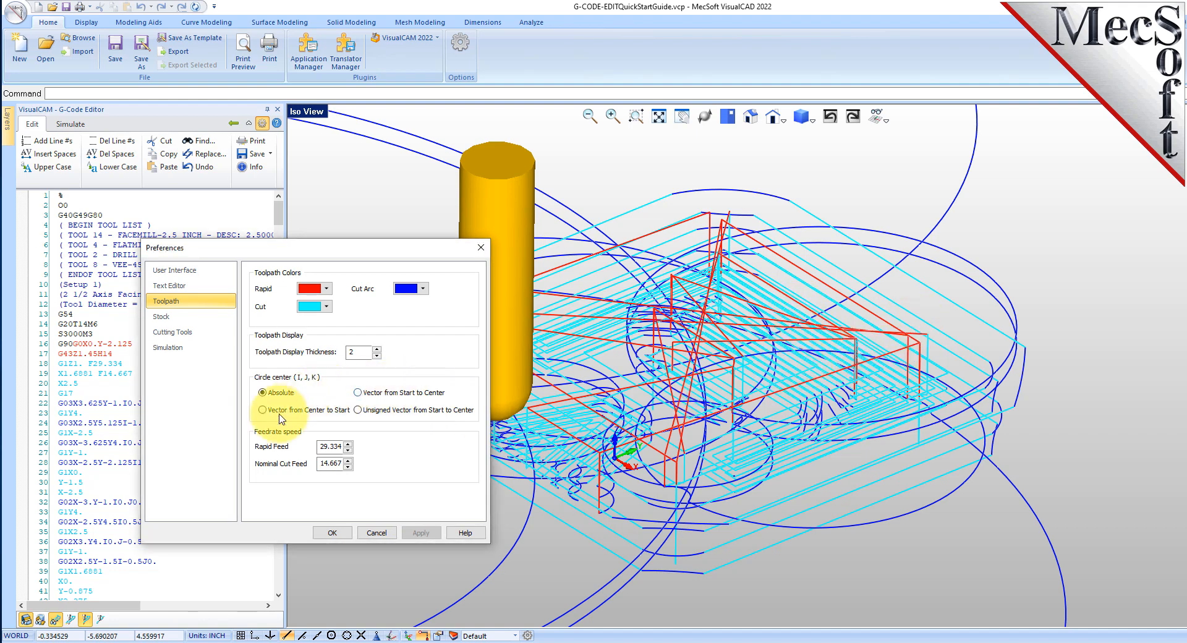
{"action": "left_click", "coordinate": [362, 395]}
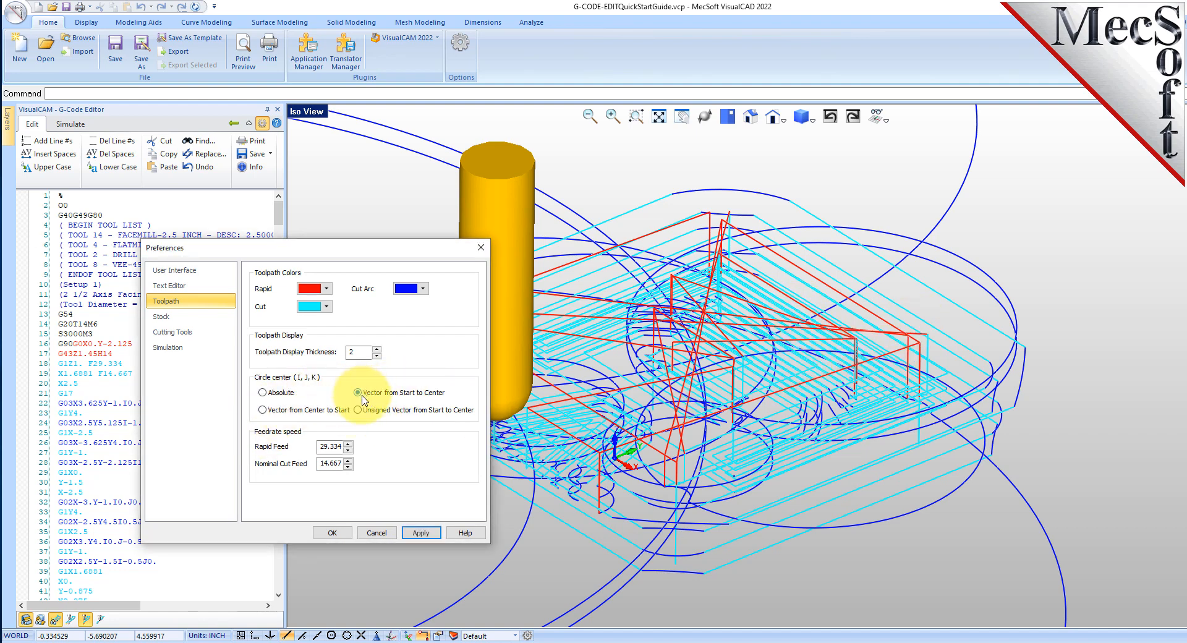
{"action": "left_click", "coordinate": [421, 533]}
- Apply the Unsigned Vector from Start to Center mode and the Vector from Center to Start mode for comparison
{"action": "left_click", "coordinate": [358, 410]}
{"action": "left_click", "coordinate": [420, 536]}
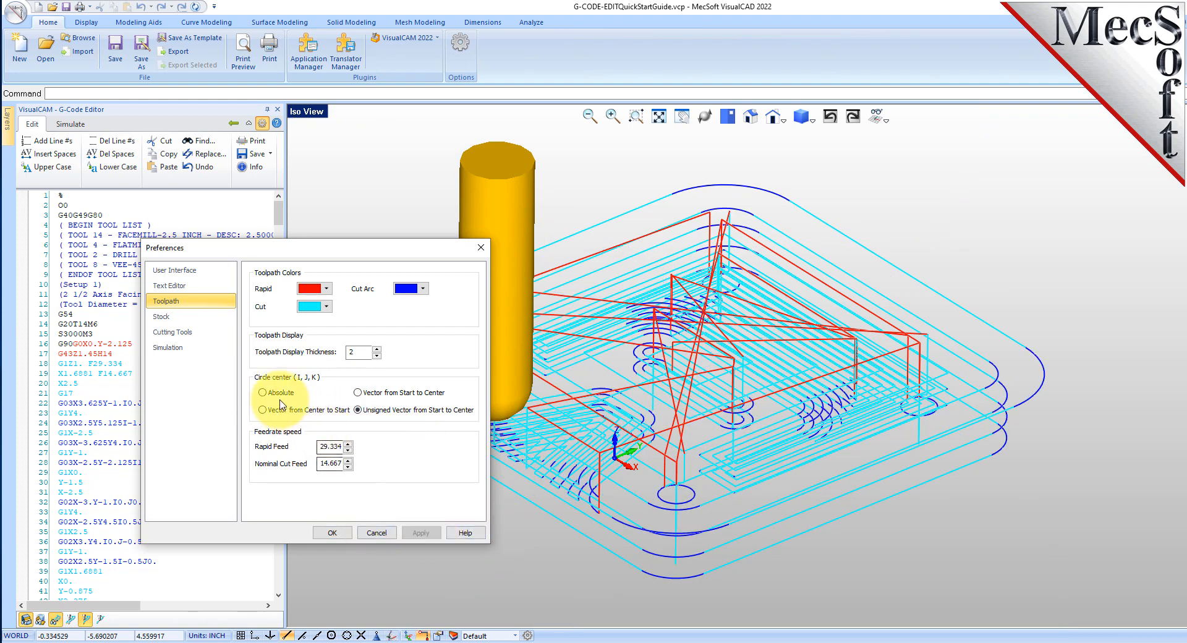
{"action": "left_click", "coordinate": [272, 412]}
{"action": "left_click", "coordinate": [421, 533]}
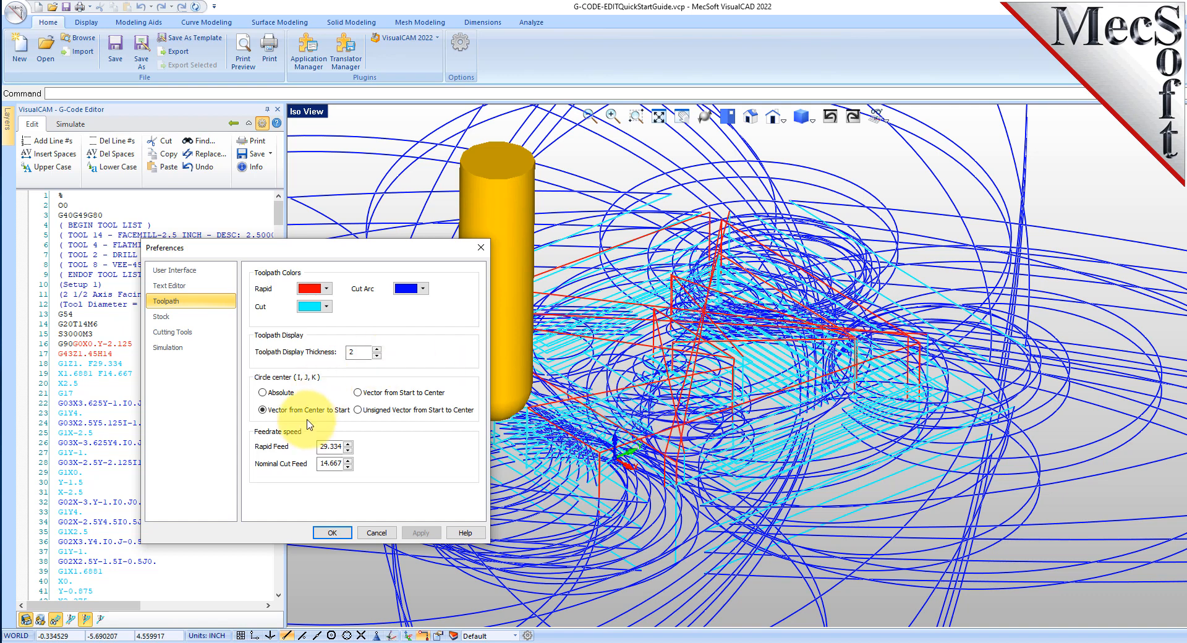
- Apply the Absolute circle center mode once more, and restore Vector from Start to Center
{"action": "left_click", "coordinate": [263, 392]}
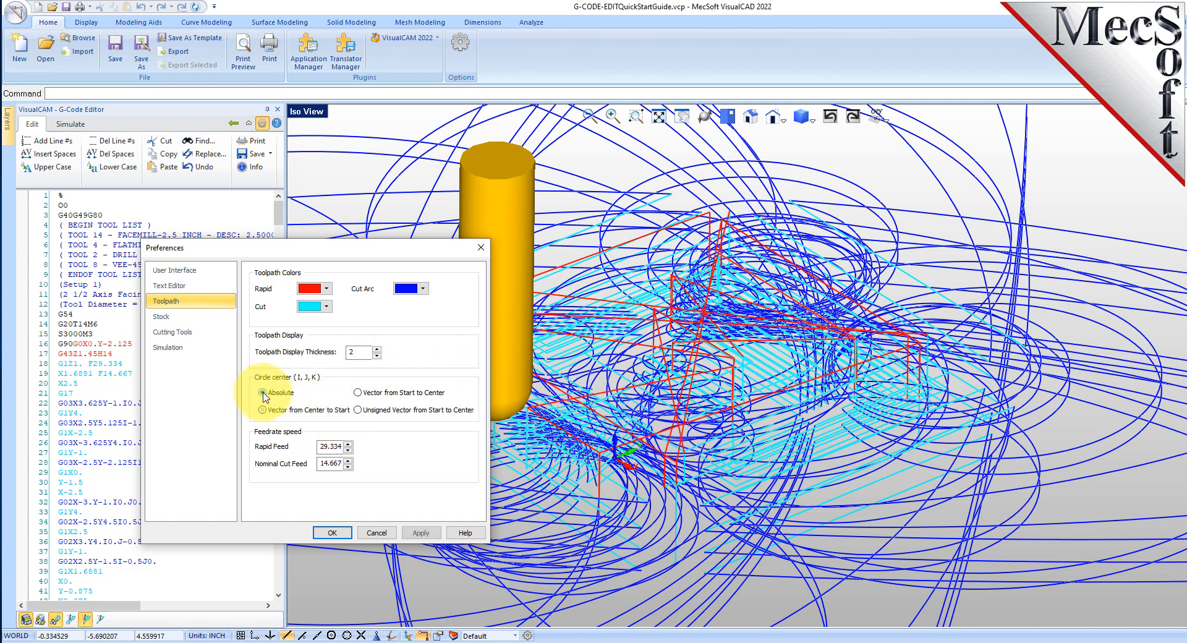
{"action": "left_click", "coordinate": [420, 532]}
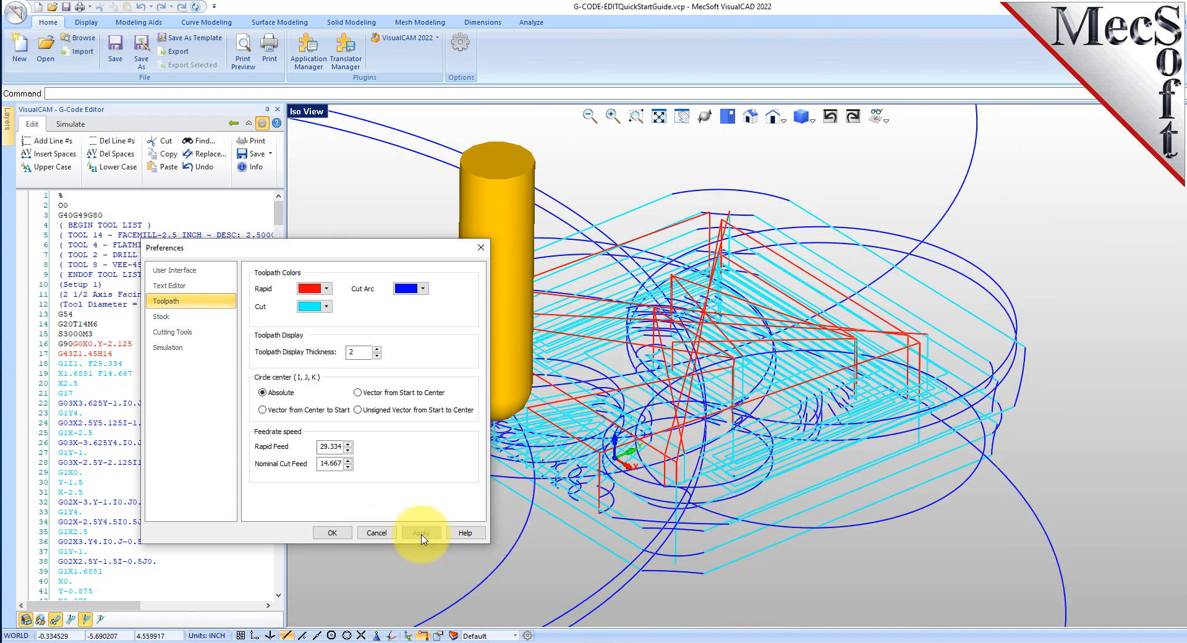
{"action": "left_click", "coordinate": [358, 392]}
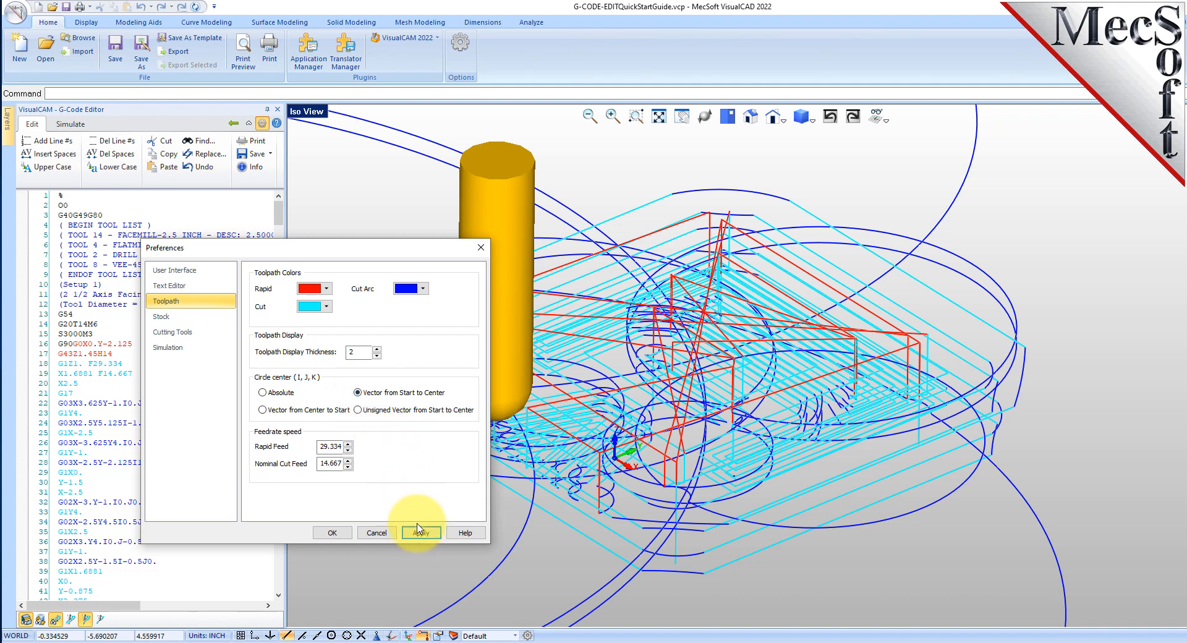
{"action": "left_click", "coordinate": [421, 532]}
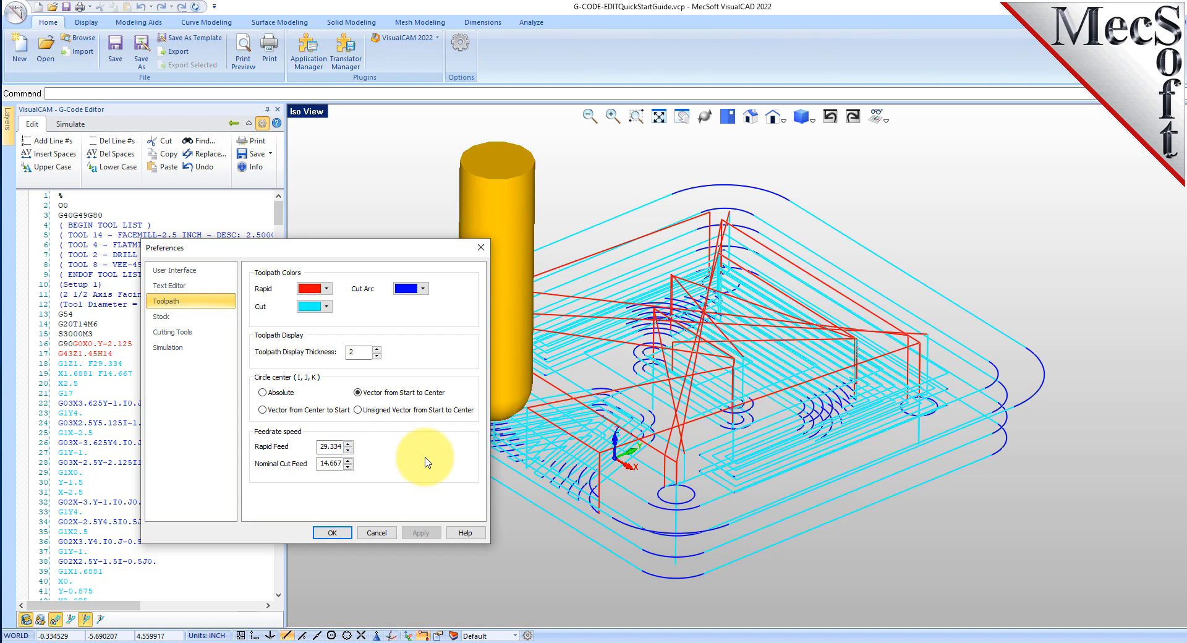
- Review the stock and cutting tool preferences, and set the simulation accuracy to Fine
{"action": "left_click", "coordinate": [181, 317]}
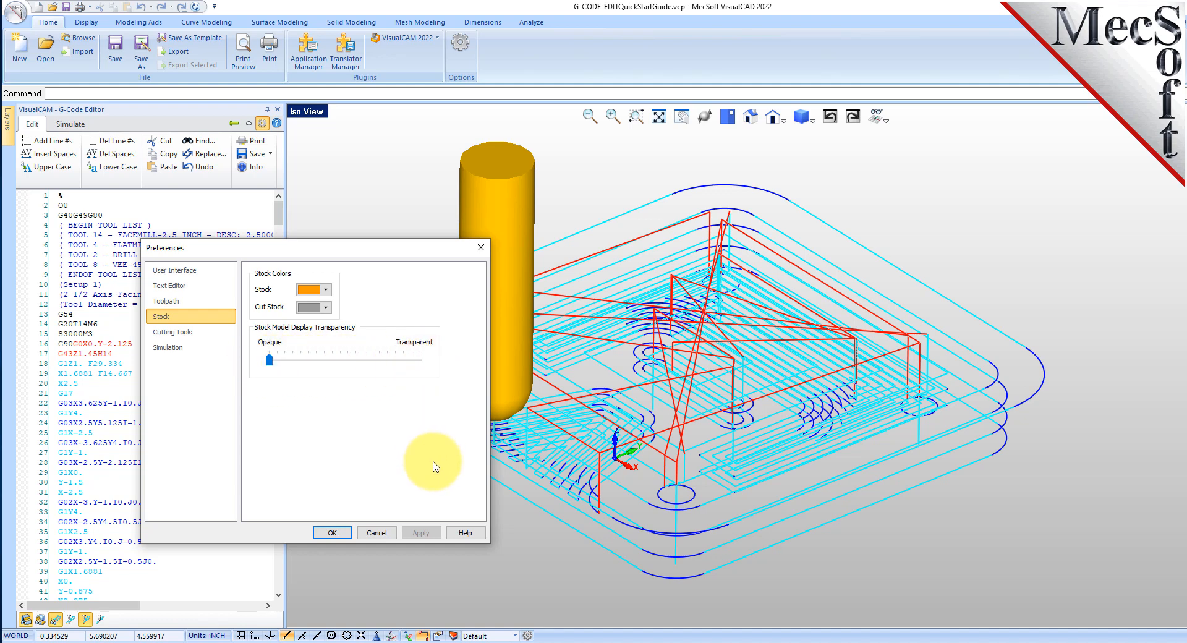
{"action": "left_click", "coordinate": [176, 332]}
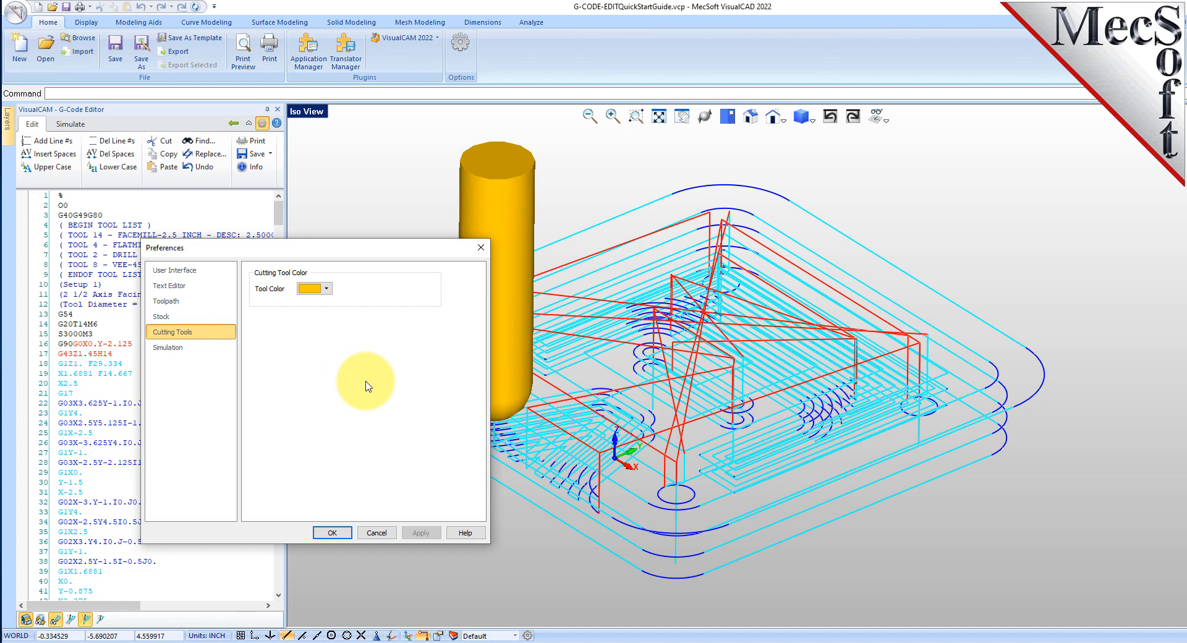
{"action": "left_click", "coordinate": [226, 347]}
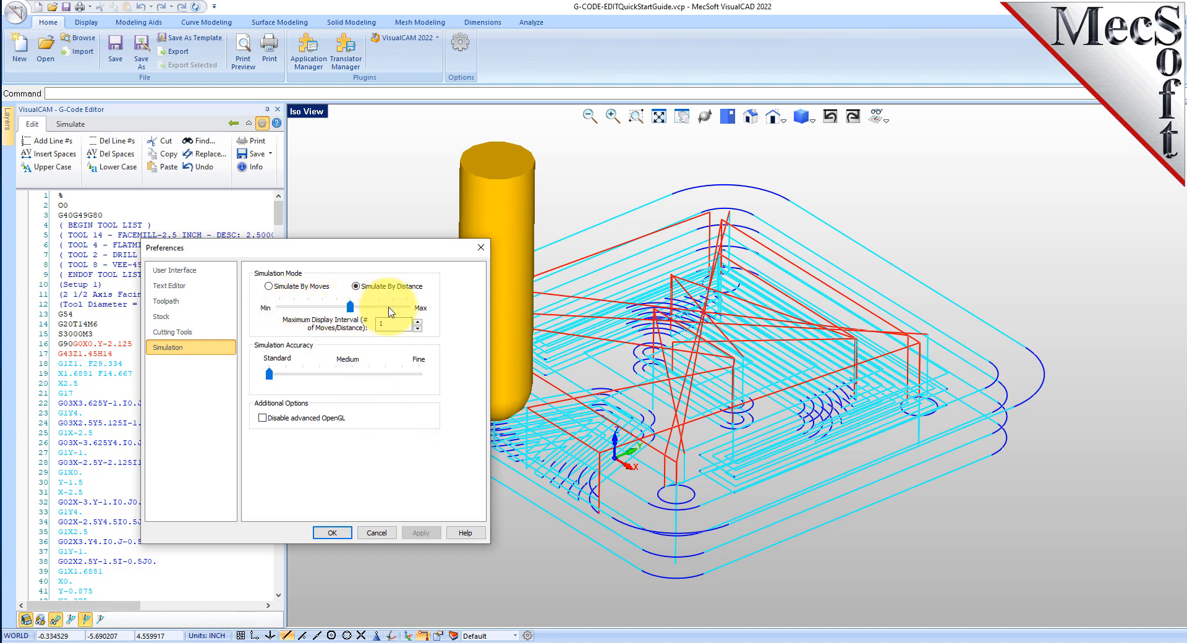
{"action": "left_click_drag", "start_coordinate": [269, 374], "coordinate": [439, 384]}
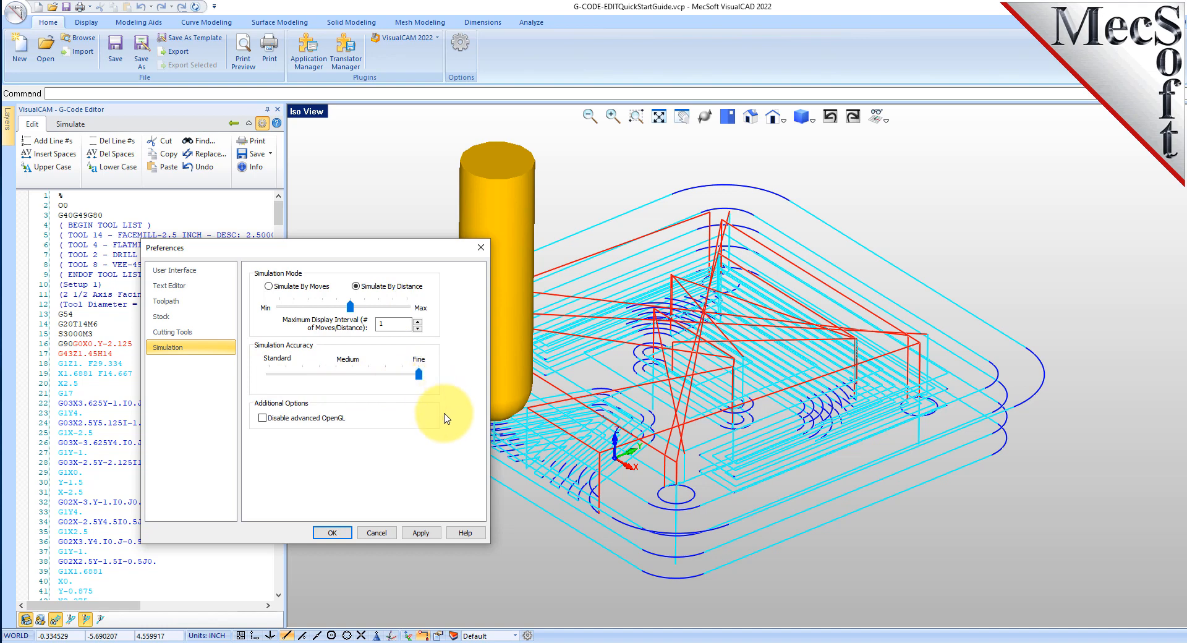
{"action": "left_click", "coordinate": [199, 337]}
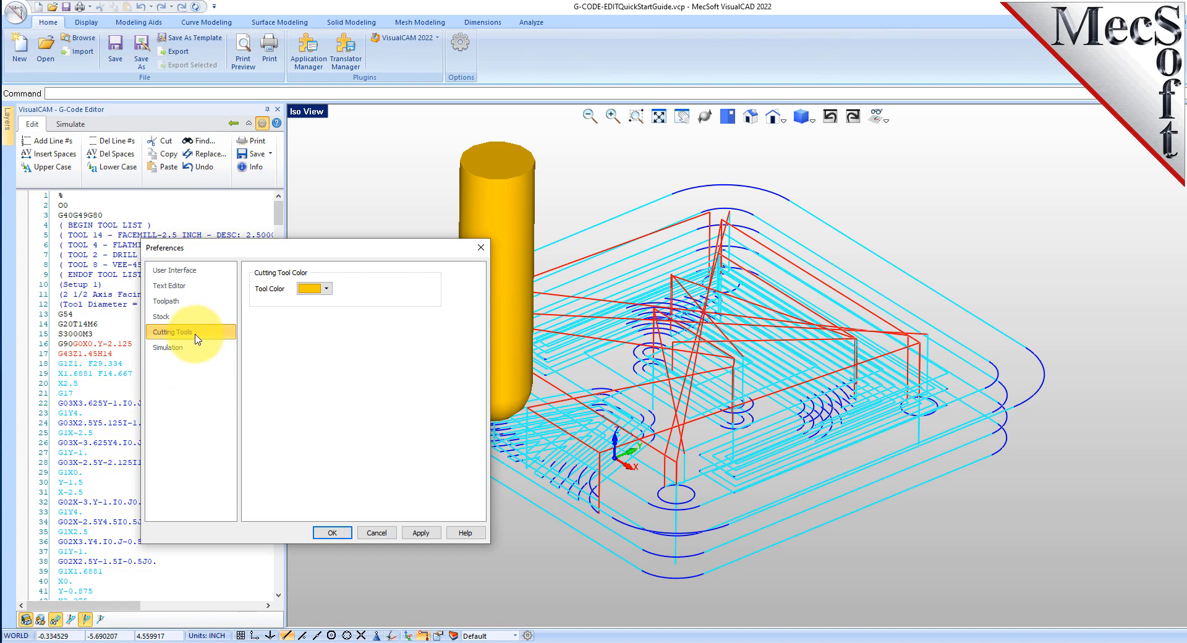
{"action": "left_click", "coordinate": [327, 290]}
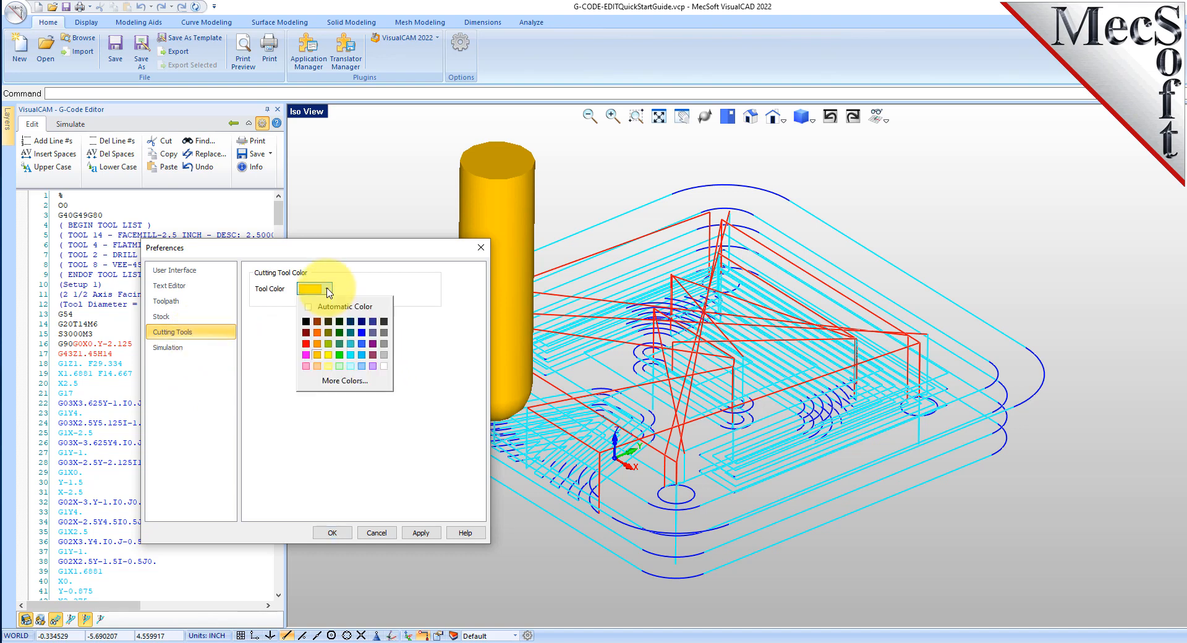
{"action": "left_click", "coordinate": [267, 351]}
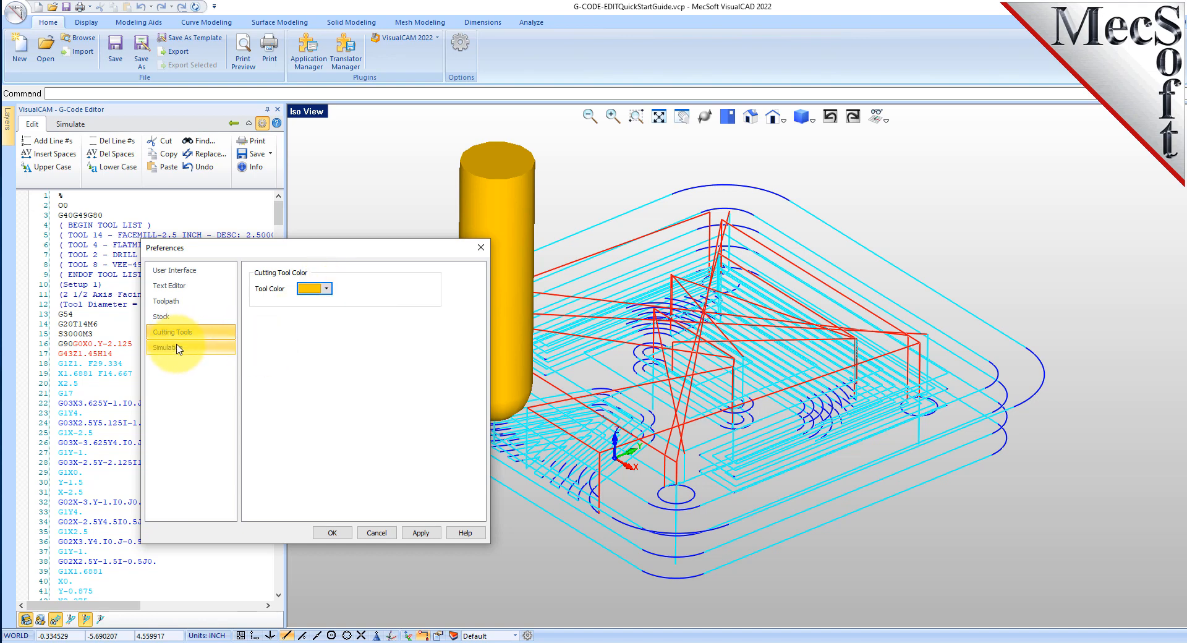
{"action": "left_click", "coordinate": [162, 316]}
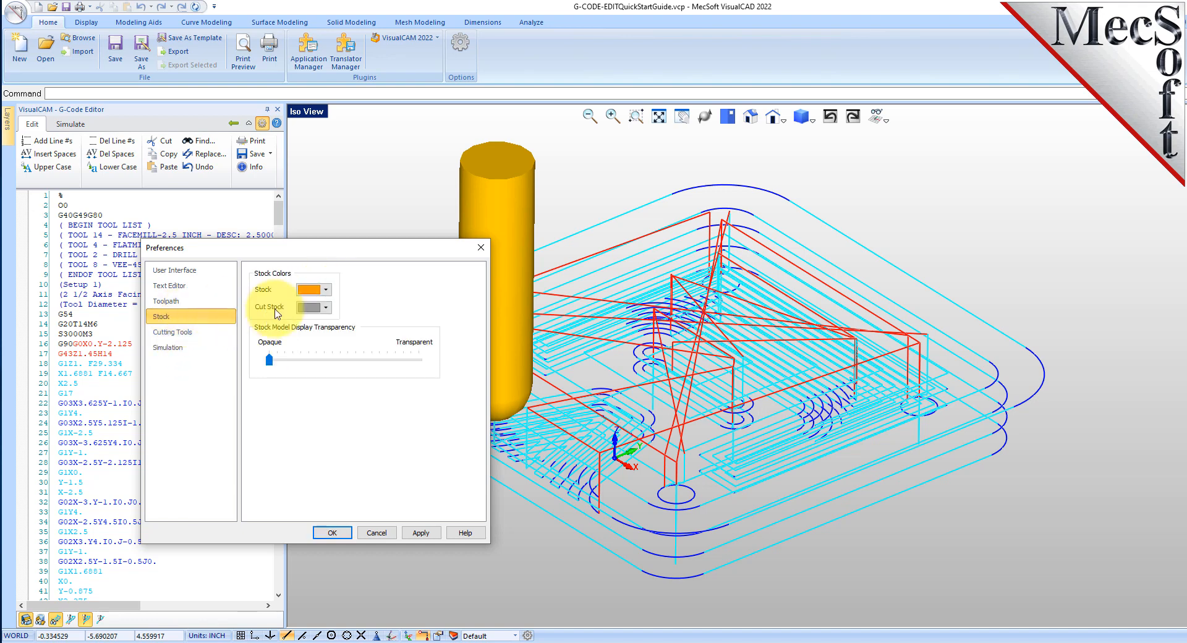
- Set the cutting tool color to light blue, apply it and accept the preferences
{"action": "left_click", "coordinate": [198, 331]}
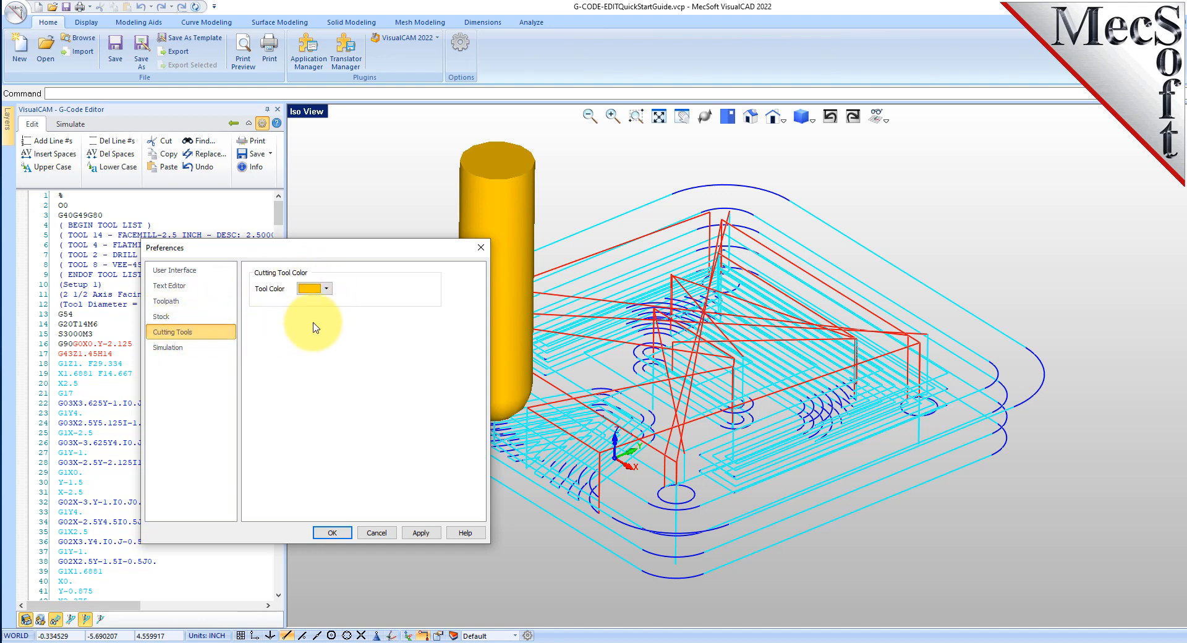
{"action": "left_click", "coordinate": [326, 290]}
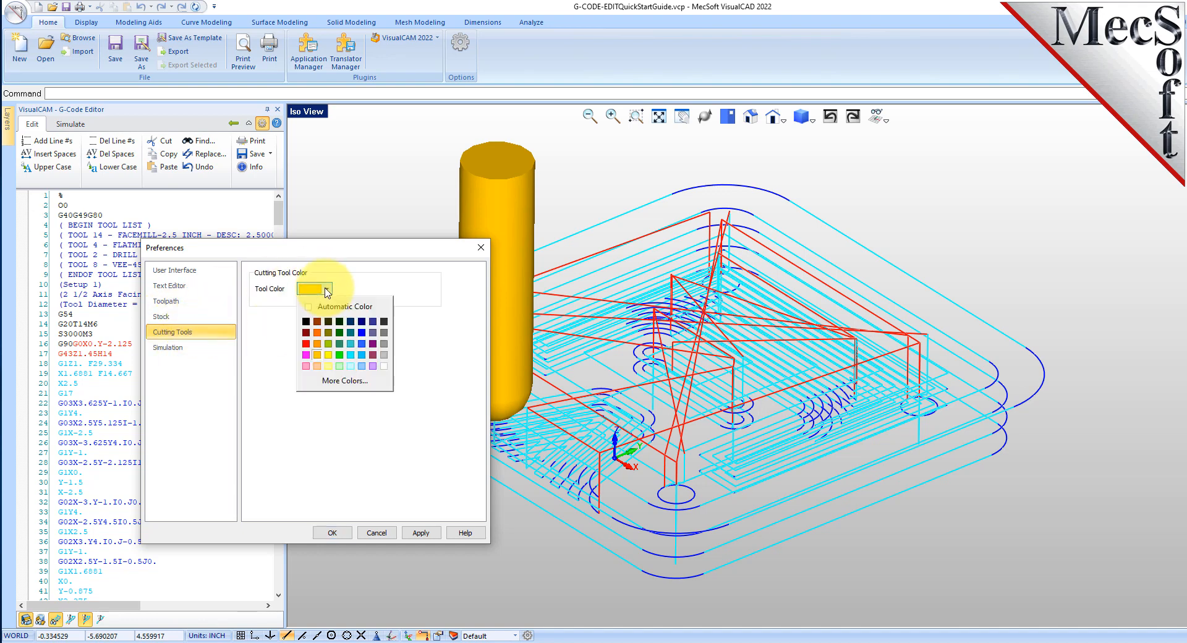
{"action": "left_click", "coordinate": [361, 354]}
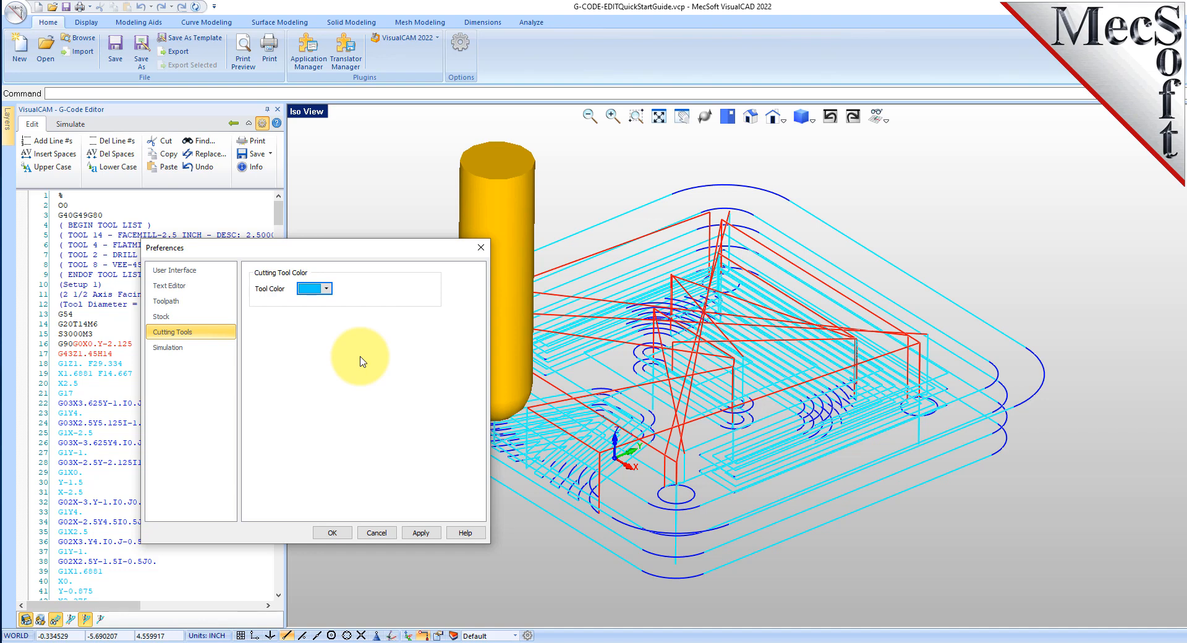
{"action": "left_click", "coordinate": [420, 533]}
{"action": "left_click", "coordinate": [697, 373]}
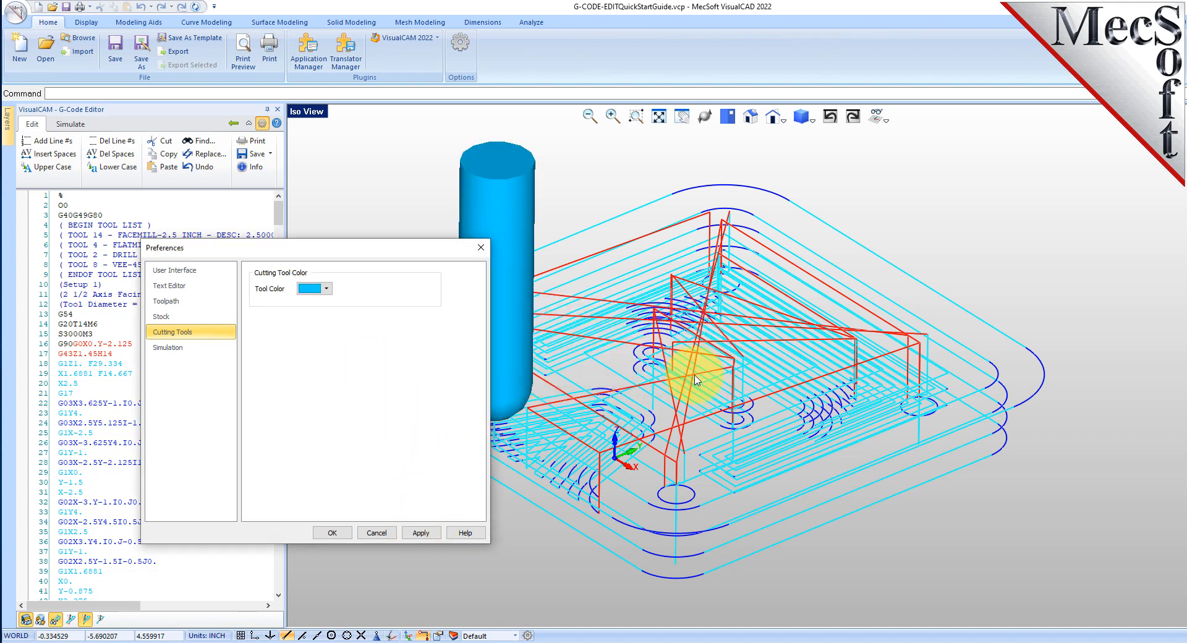
{"action": "left_click", "coordinate": [333, 533]}
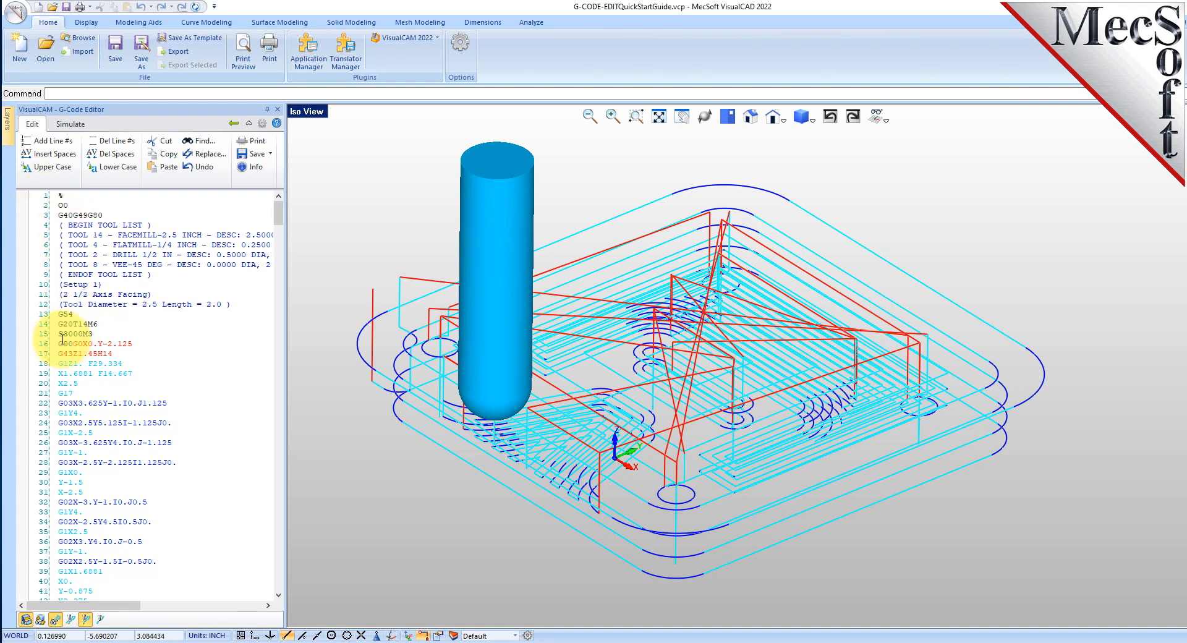
- Add line numbers to the G-code blocks of the loaded program
{"action": "left_click", "coordinate": [59, 364]}
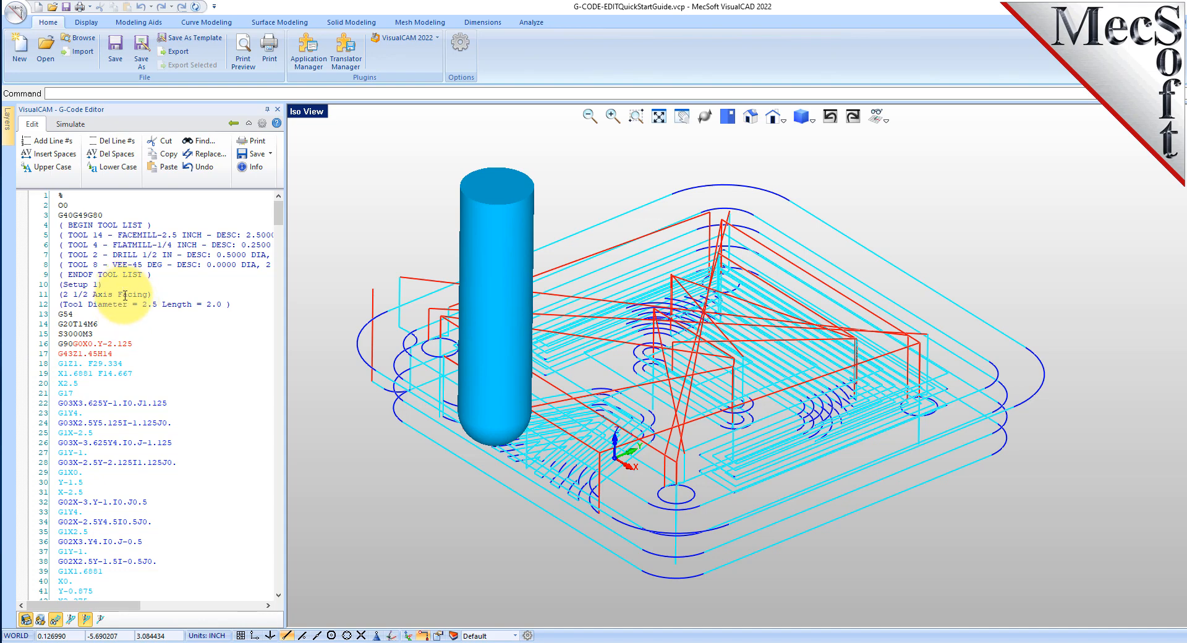
{"action": "left_click", "coordinate": [69, 145]}
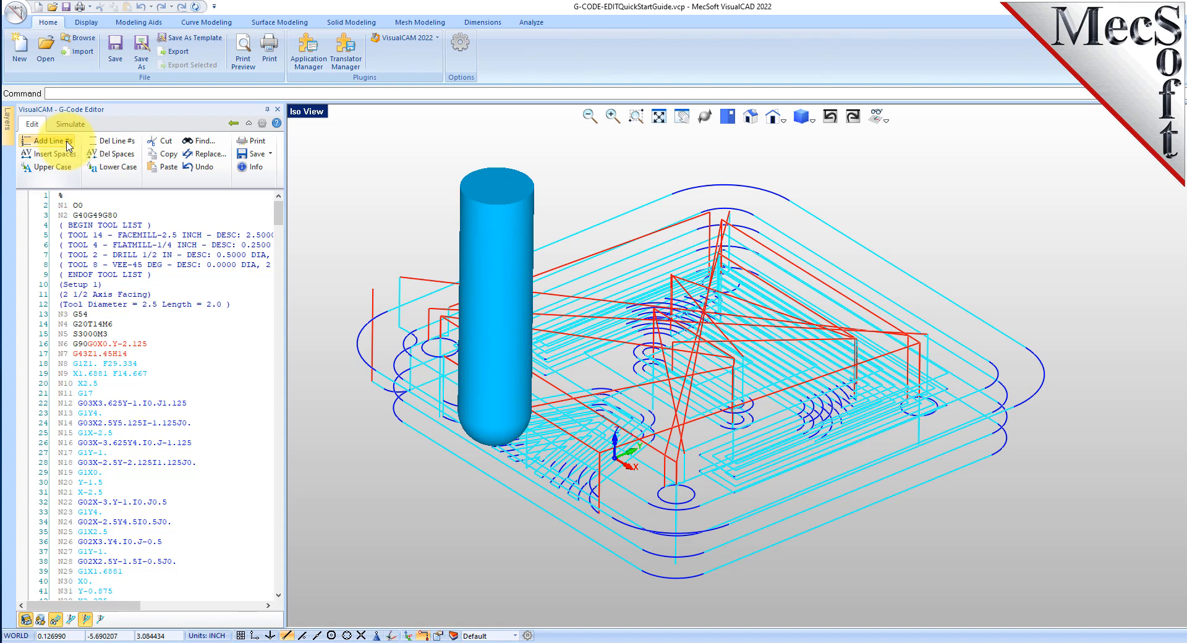
- Examine the numbering by highlighting blocks N1 to N2, N3 to N27 and the comment lines 4 to 12, and inspect the code on blocks N4 to N6
{"action": "left_click_drag", "start_coordinate": [119, 215], "coordinate": [59, 205]}
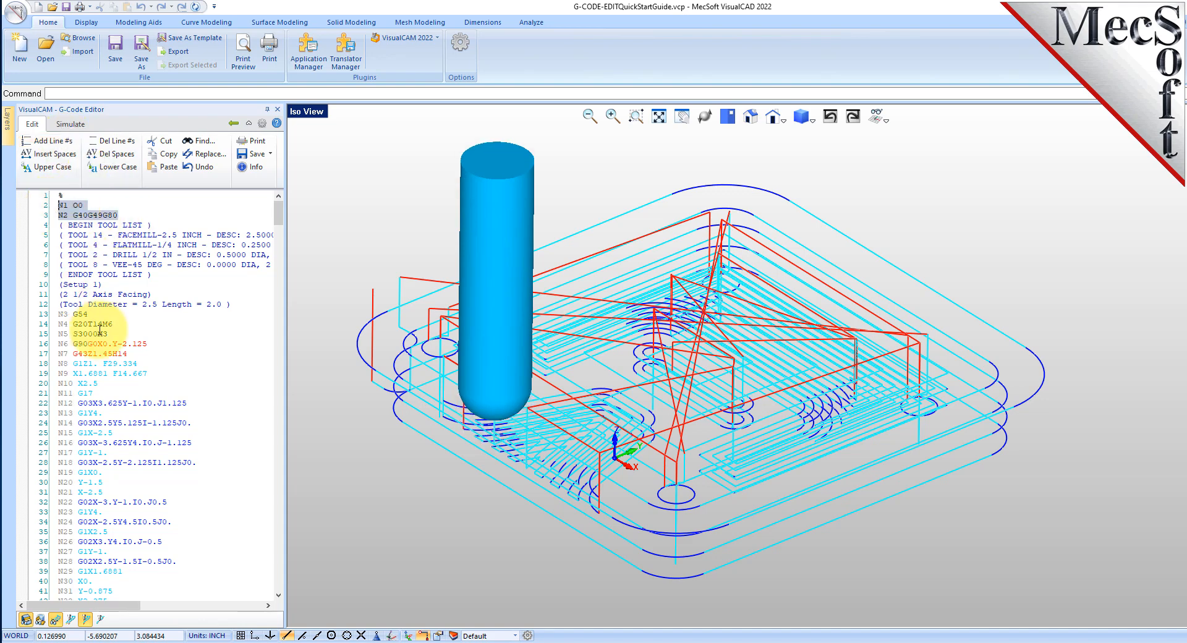
{"action": "left_click_drag", "start_coordinate": [58, 313], "coordinate": [186, 550]}
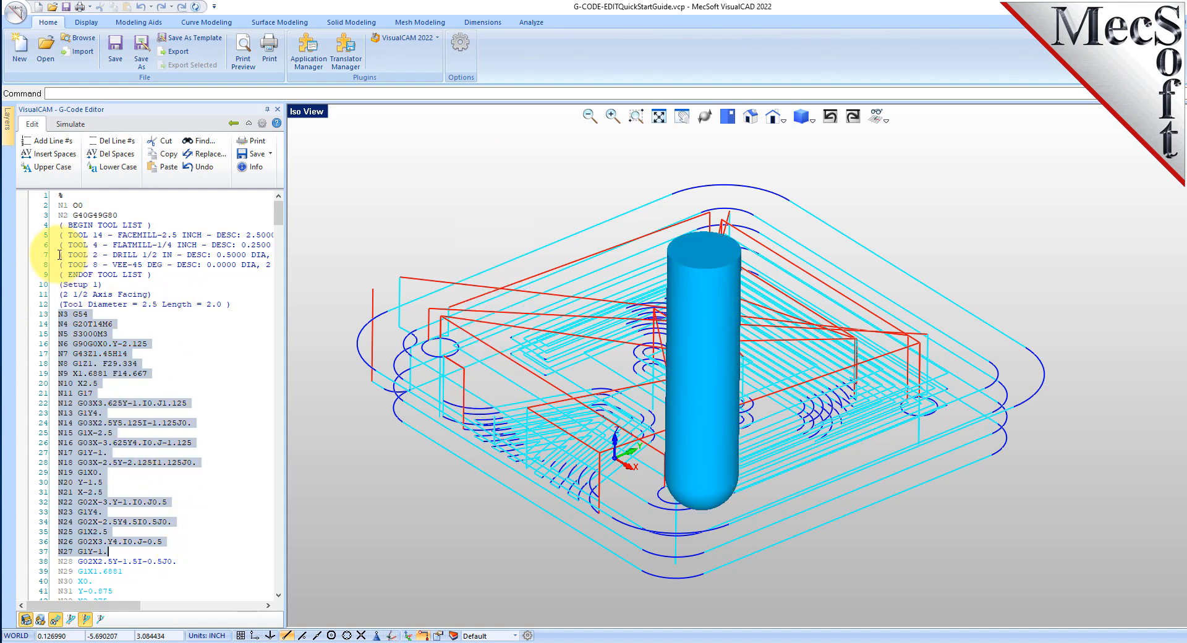
{"action": "left_click_drag", "start_coordinate": [59, 224], "coordinate": [244, 303]}
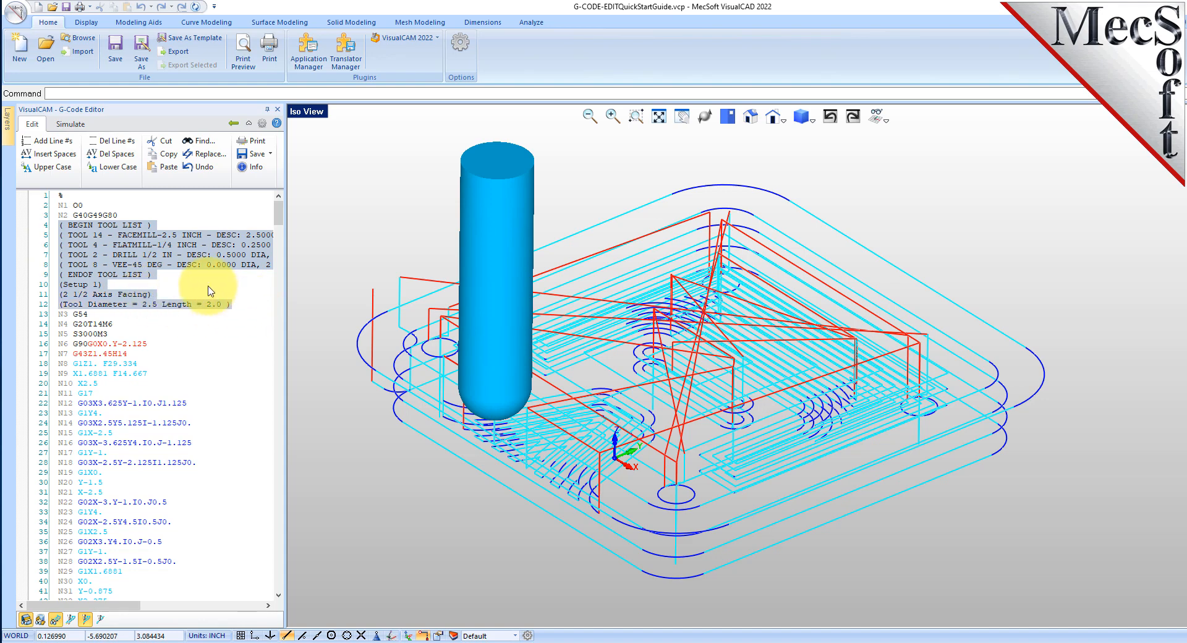
{"action": "left_click", "coordinate": [147, 234]}
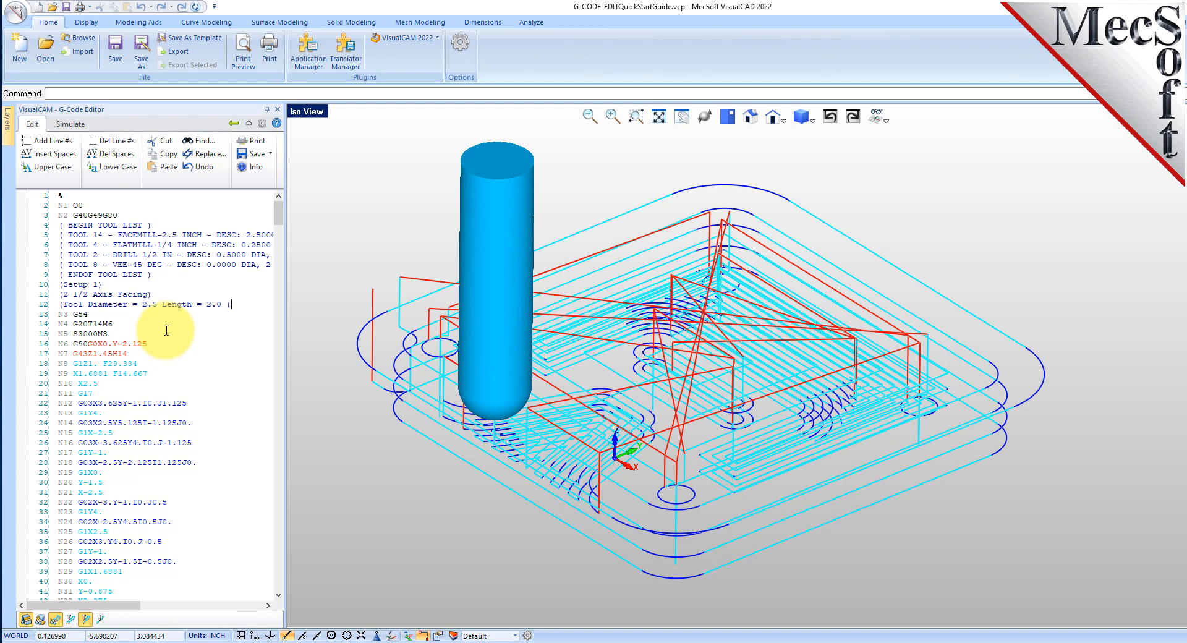
{"action": "double_click", "coordinate": [90, 344]}
{"action": "left_click", "coordinate": [149, 339]}
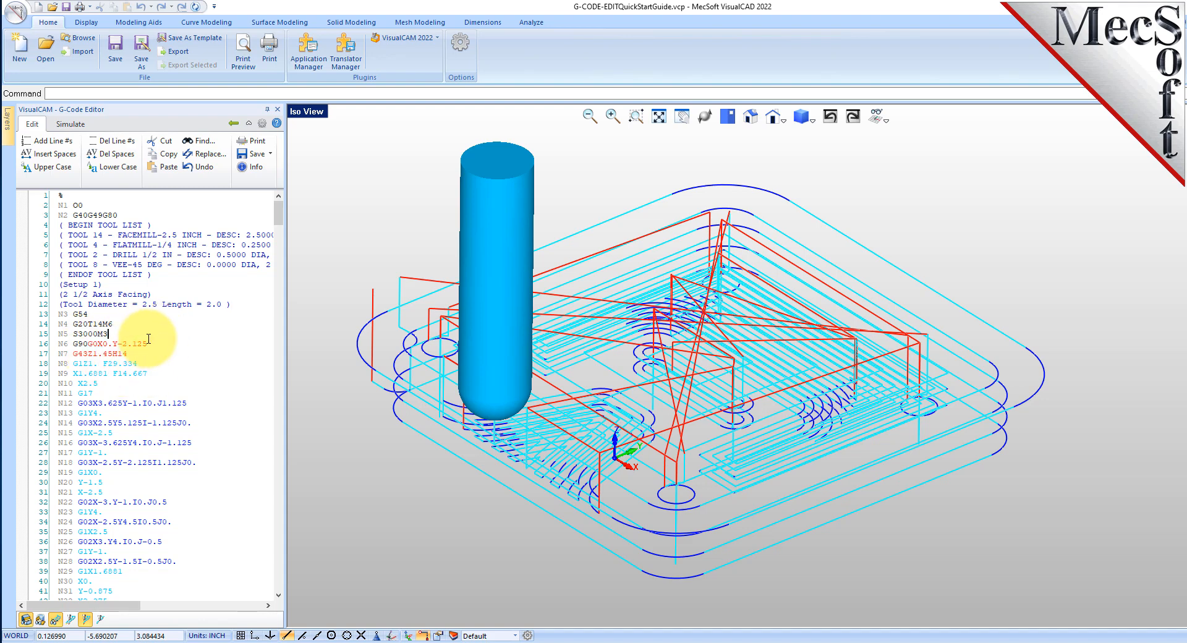
{"action": "left_click", "coordinate": [89, 324]}
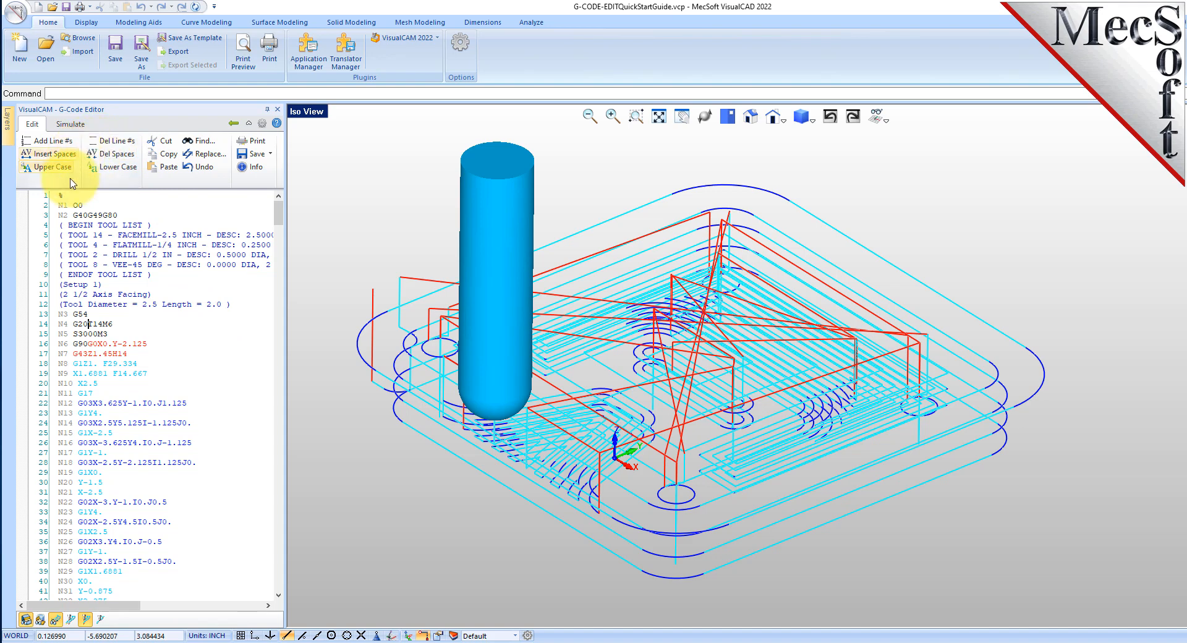
- Insert spaces between the codes in every G-code block and check the formatting through the program
{"action": "left_click", "coordinate": [50, 154]}
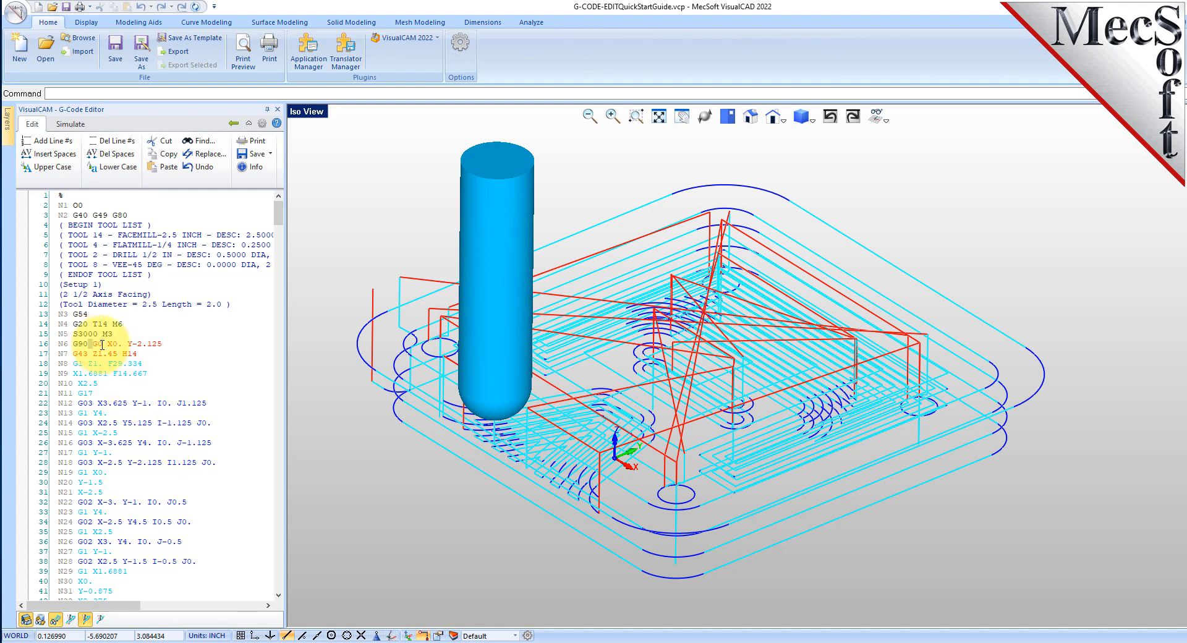
{"action": "left_click", "coordinate": [96, 402]}
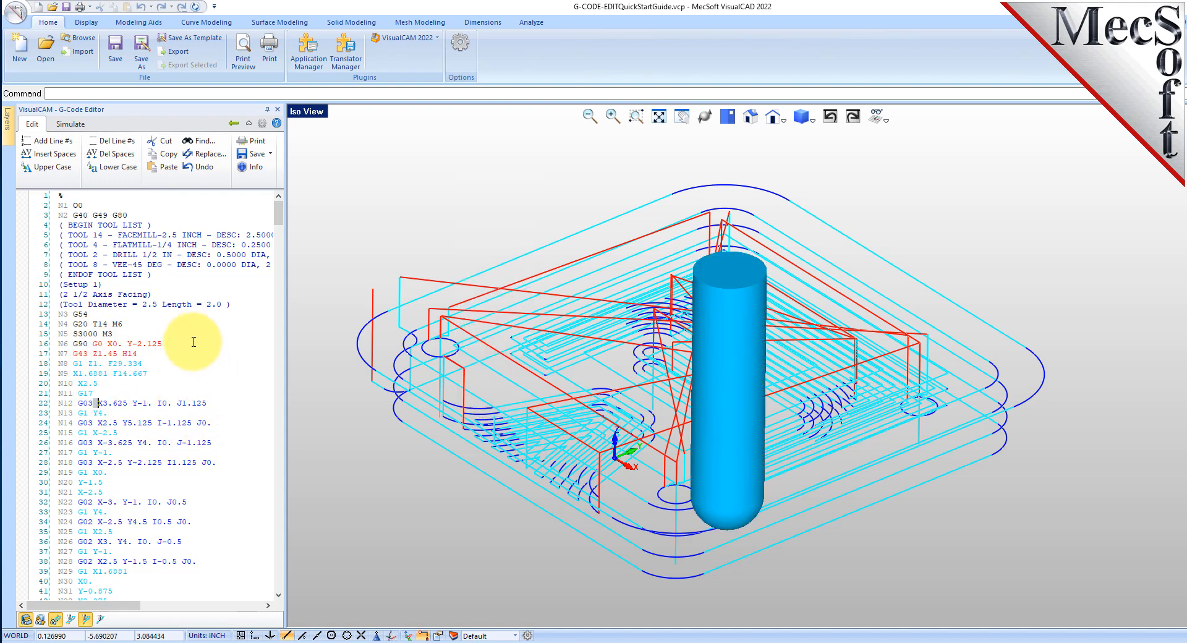
{"action": "scroll", "coordinate": [193, 340], "scroll_direction": "down", "scroll_amount": 20}
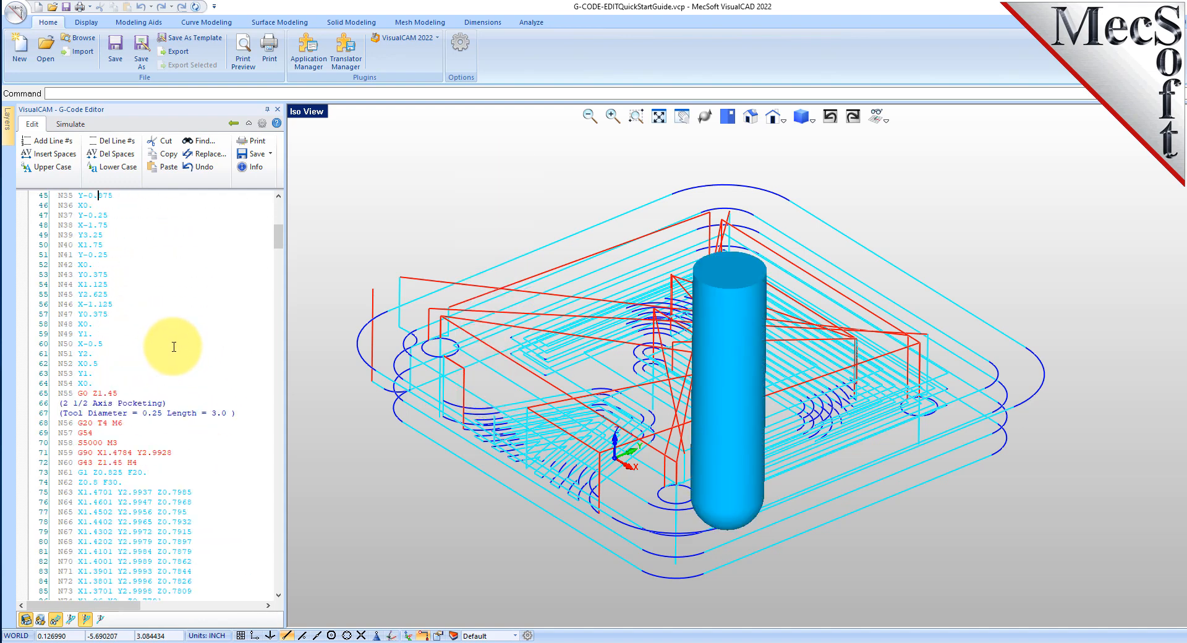
{"action": "scroll", "coordinate": [172, 345], "scroll_direction": "down", "scroll_amount": 20}
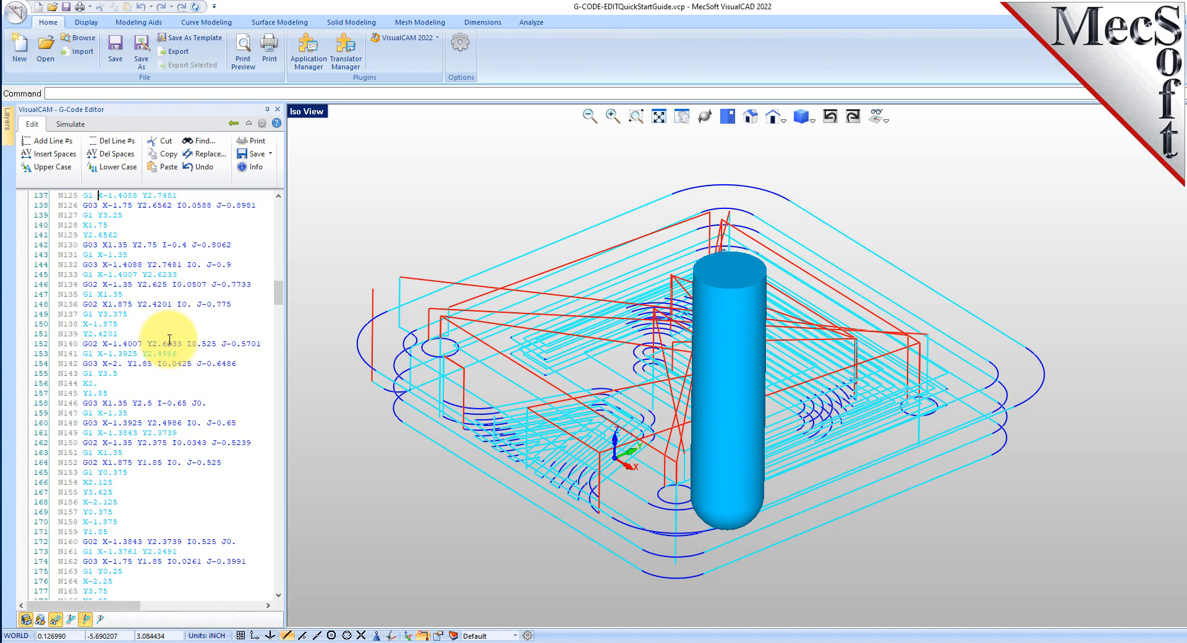
{"action": "scroll", "coordinate": [179, 340], "scroll_direction": "up", "scroll_amount": 20}
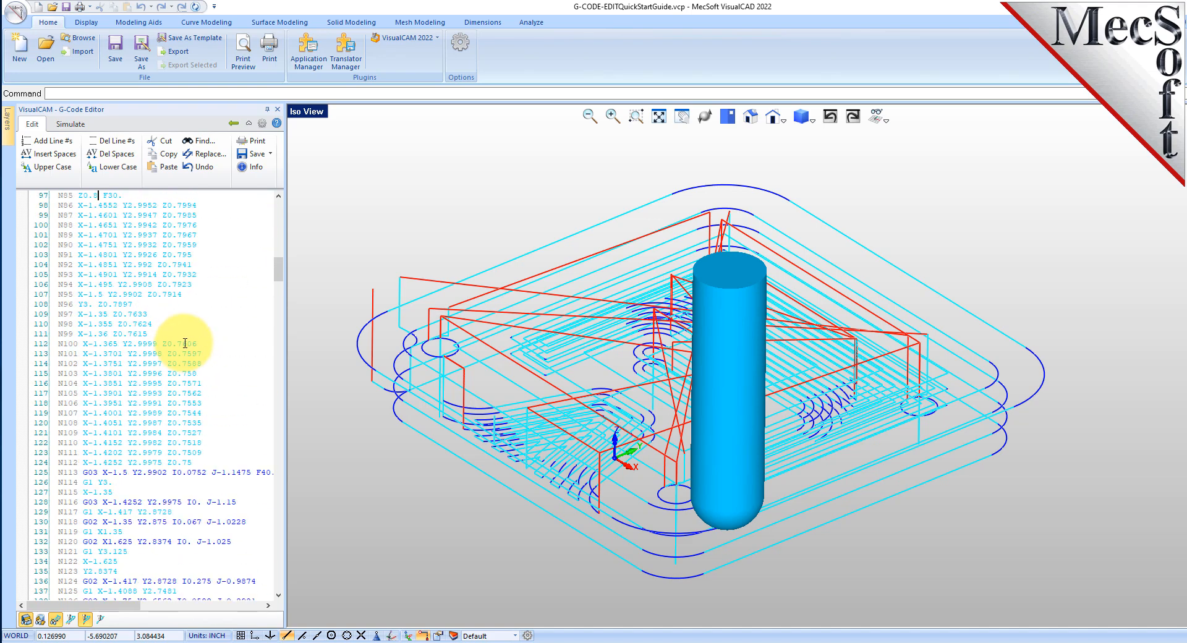
{"action": "scroll", "coordinate": [188, 344], "scroll_direction": "up", "scroll_amount": 11}
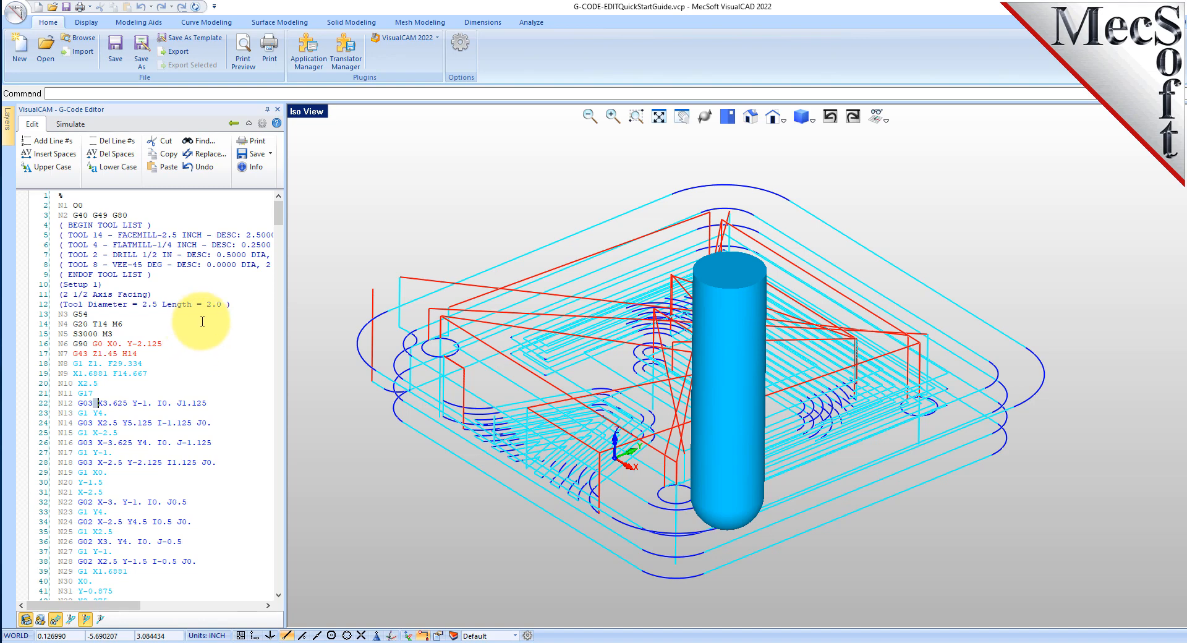
- Save the edited G-code over the existing G-CODE-EDITQuickStartGuide.nc file
{"action": "left_click", "coordinate": [272, 154]}
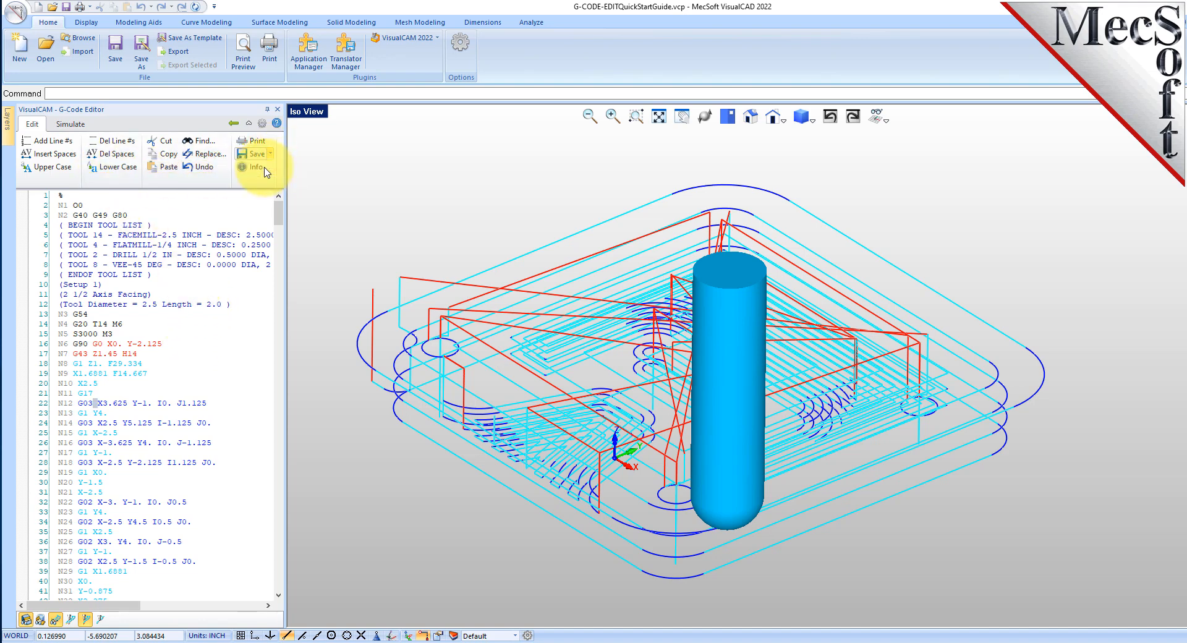
{"action": "left_click", "coordinate": [261, 168]}
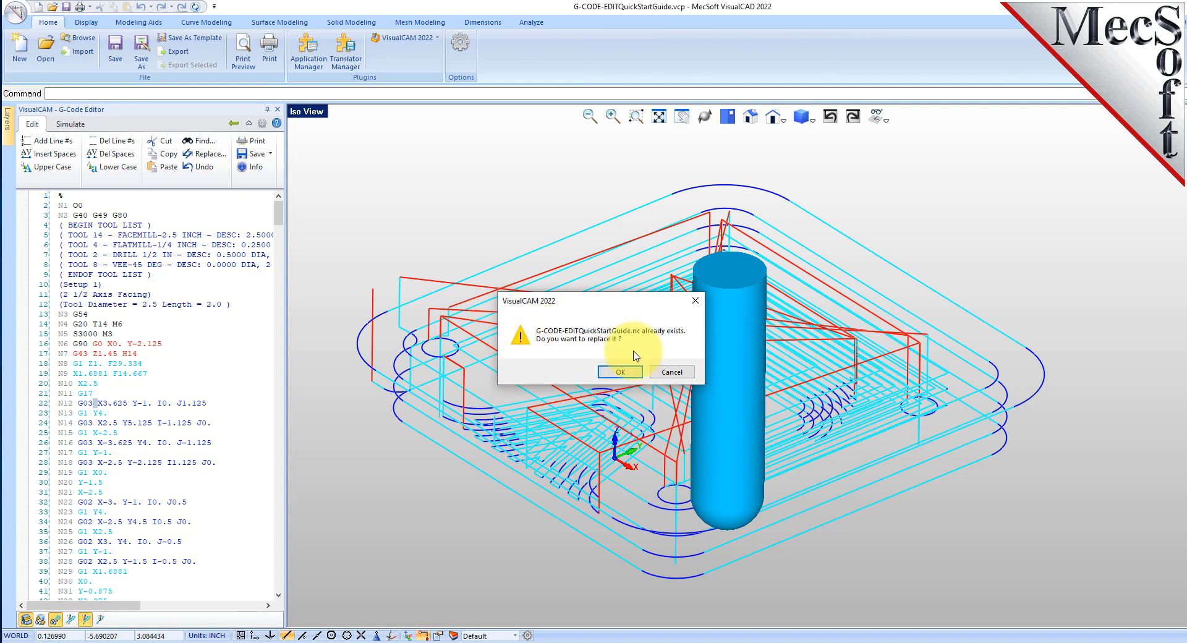
{"action": "left_click", "coordinate": [623, 371]}
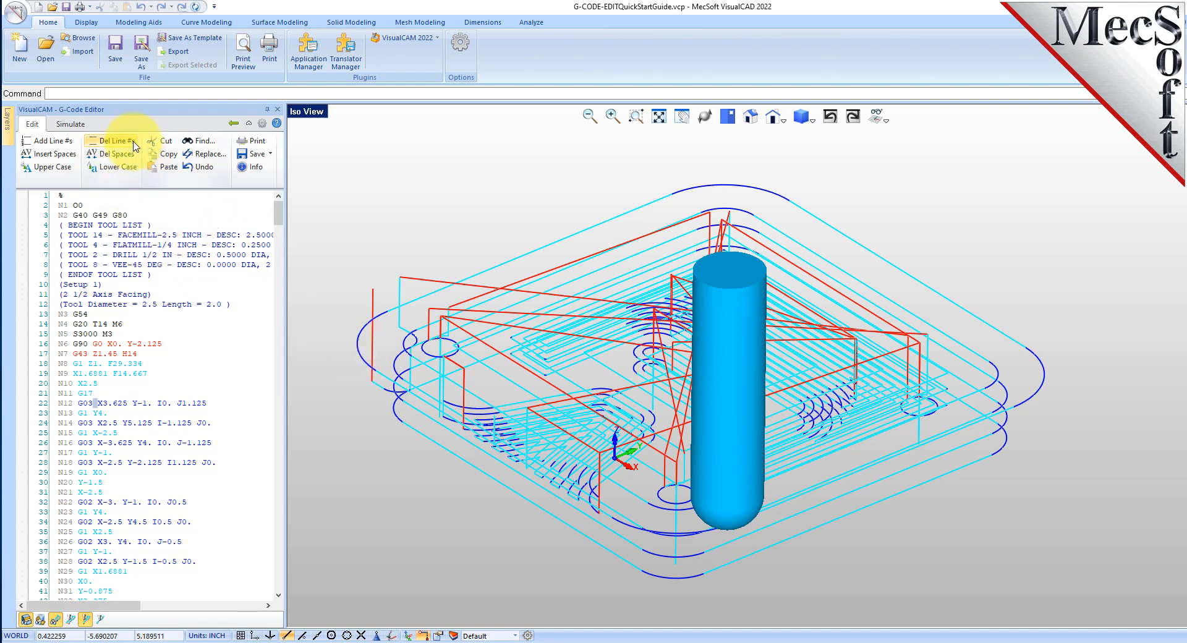
- Delete the spaces from the G-code blocks, then return to the project and save the G-code file over the existing one
{"action": "left_click", "coordinate": [110, 154]}
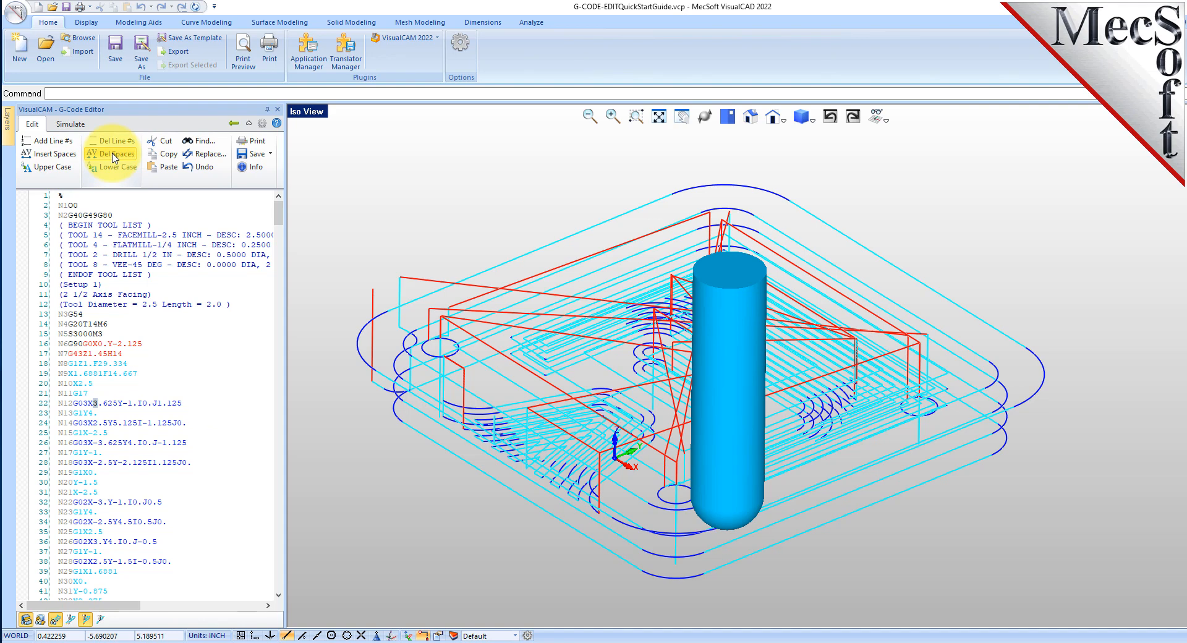
{"action": "left_click", "coordinate": [234, 124]}
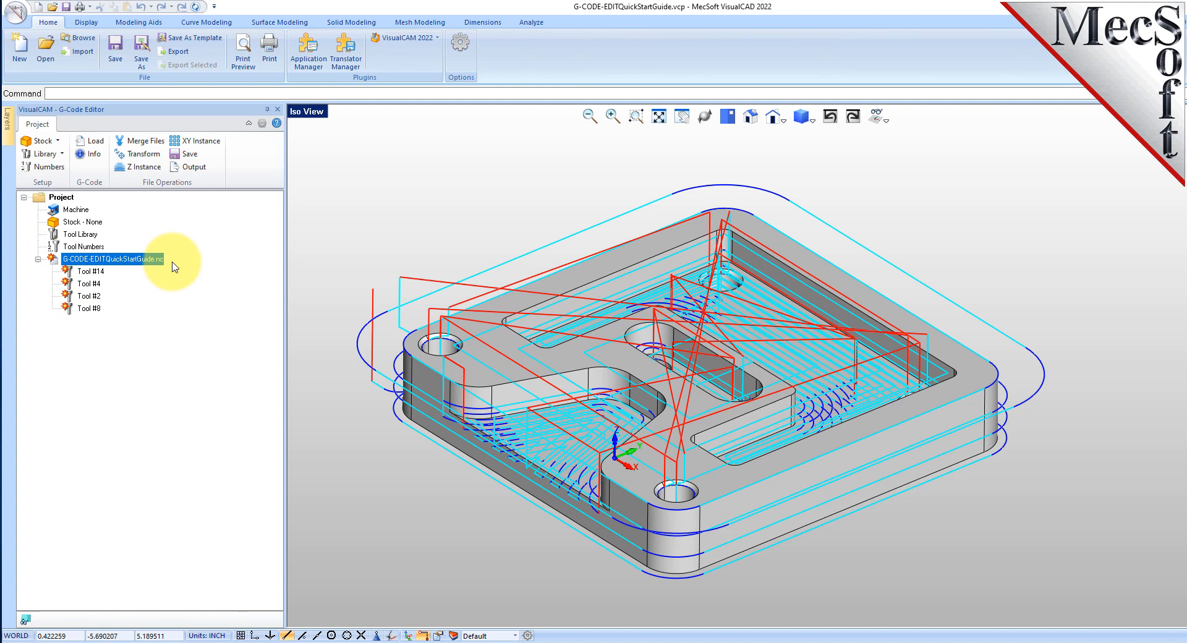
{"action": "left_click", "coordinate": [194, 158]}
{"action": "left_click", "coordinate": [615, 377]}
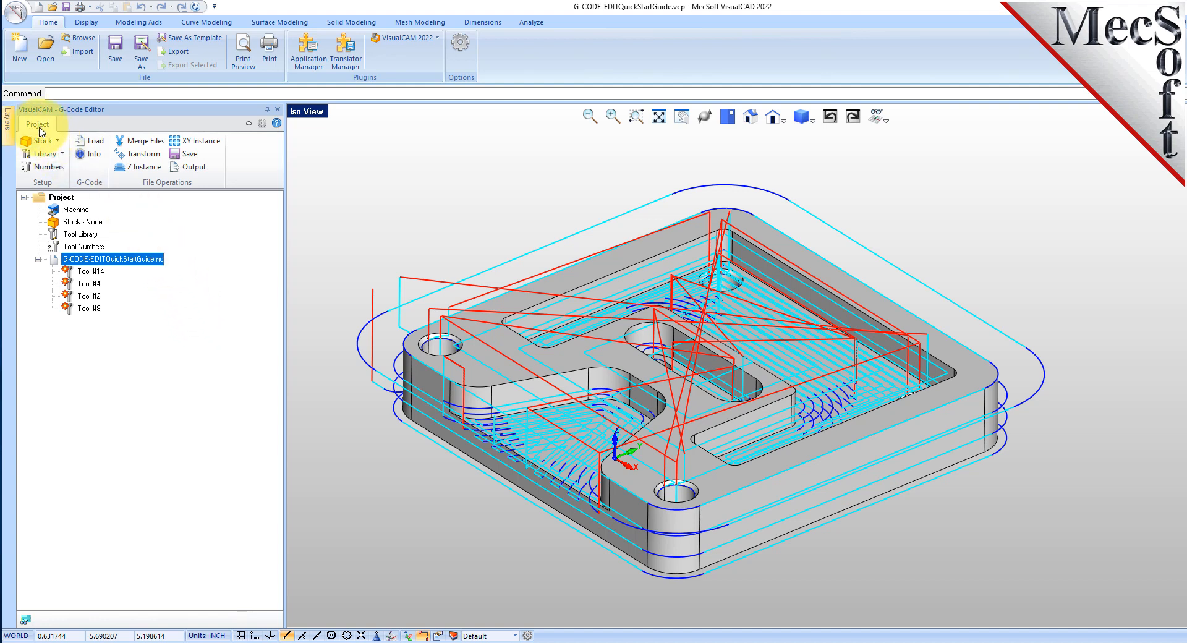
- Load the tool library file G-CODE-EDITQuickStartGuide.csv from the VisualCAM 2022 QuickStart folder
{"action": "left_click", "coordinate": [49, 166]}
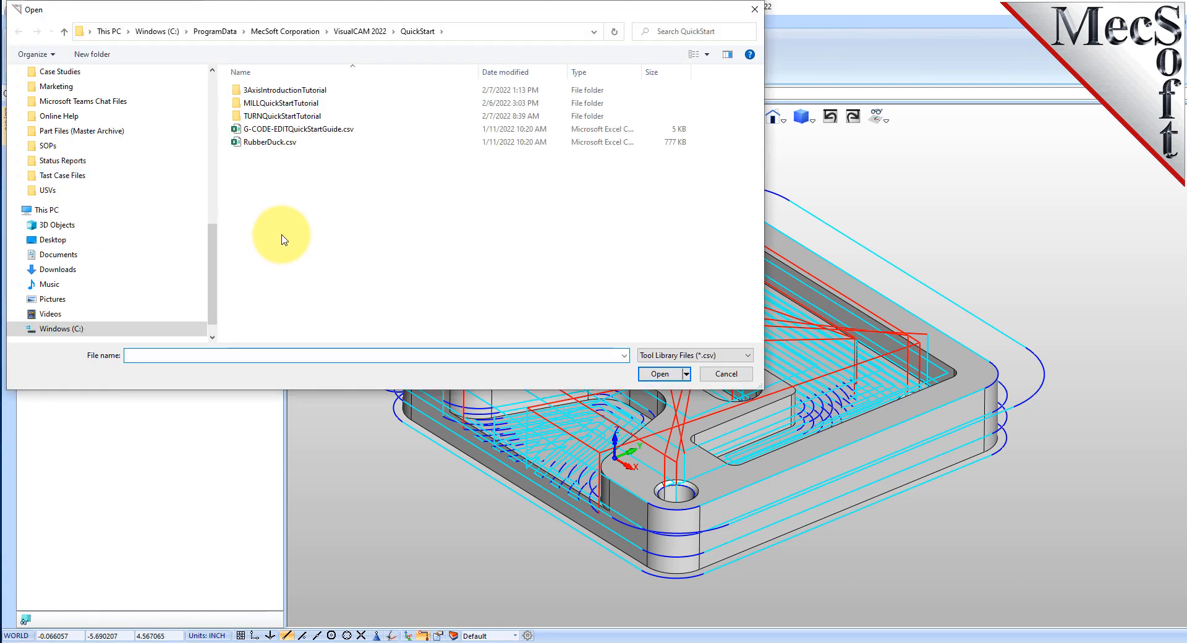
{"action": "left_click", "coordinate": [494, 31]}
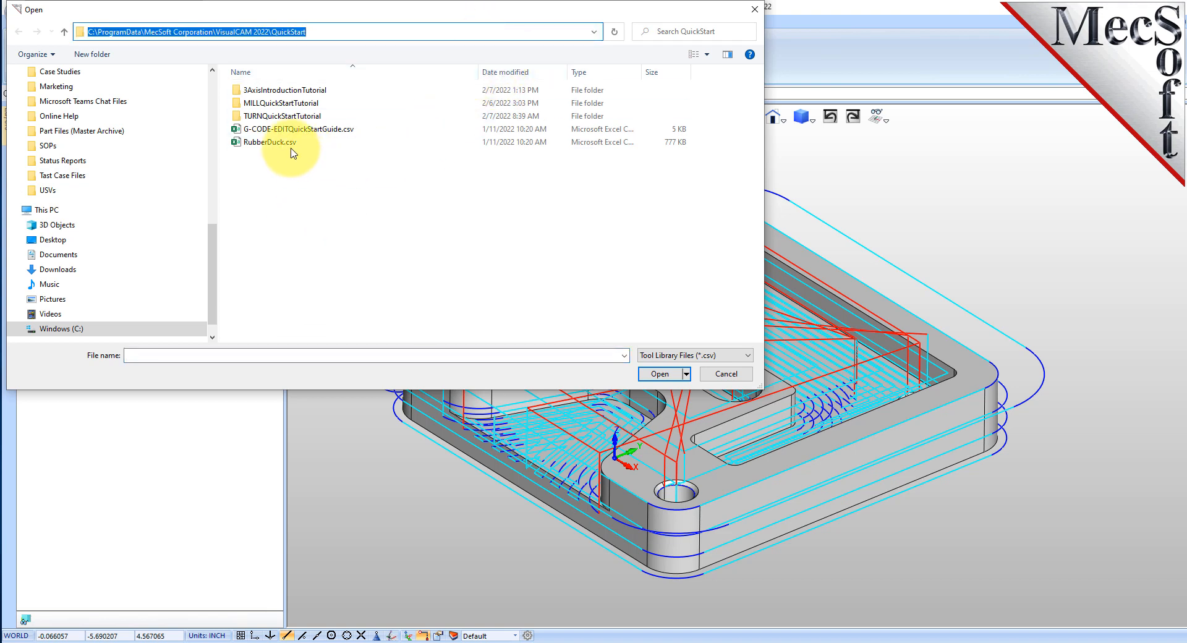
{"action": "left_click", "coordinate": [326, 131]}
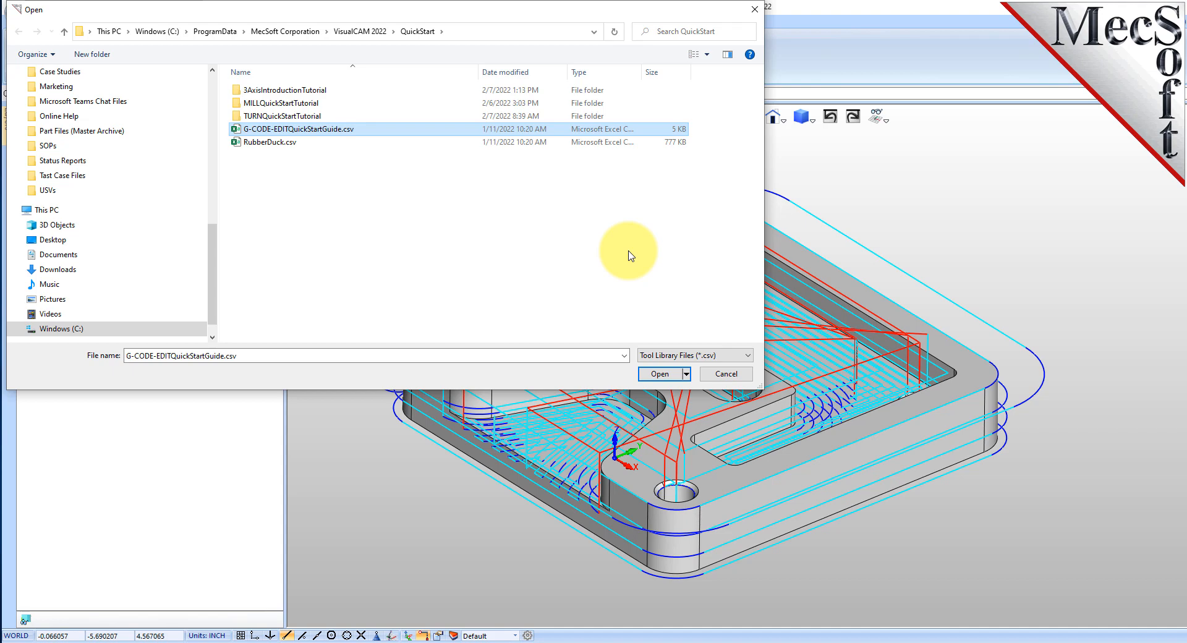
{"action": "left_click", "coordinate": [659, 374]}
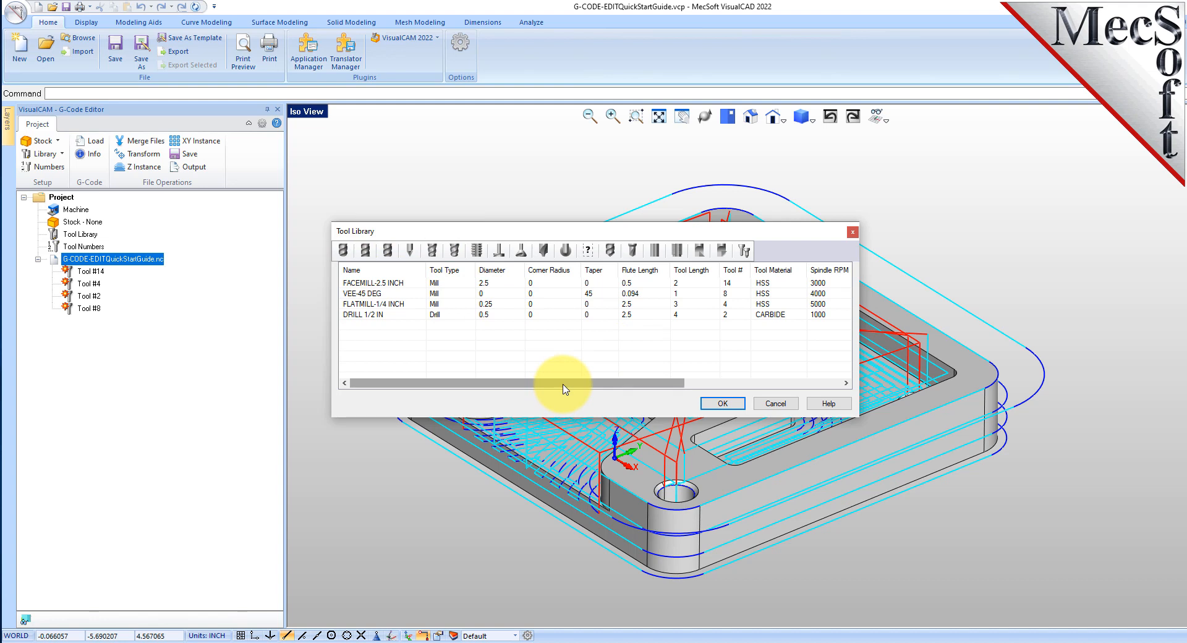
- Review the facemill, vee, flatmill and drill entries in the tool library and accept the library
{"action": "left_click", "coordinate": [384, 282]}
{"action": "left_click", "coordinate": [391, 293]}
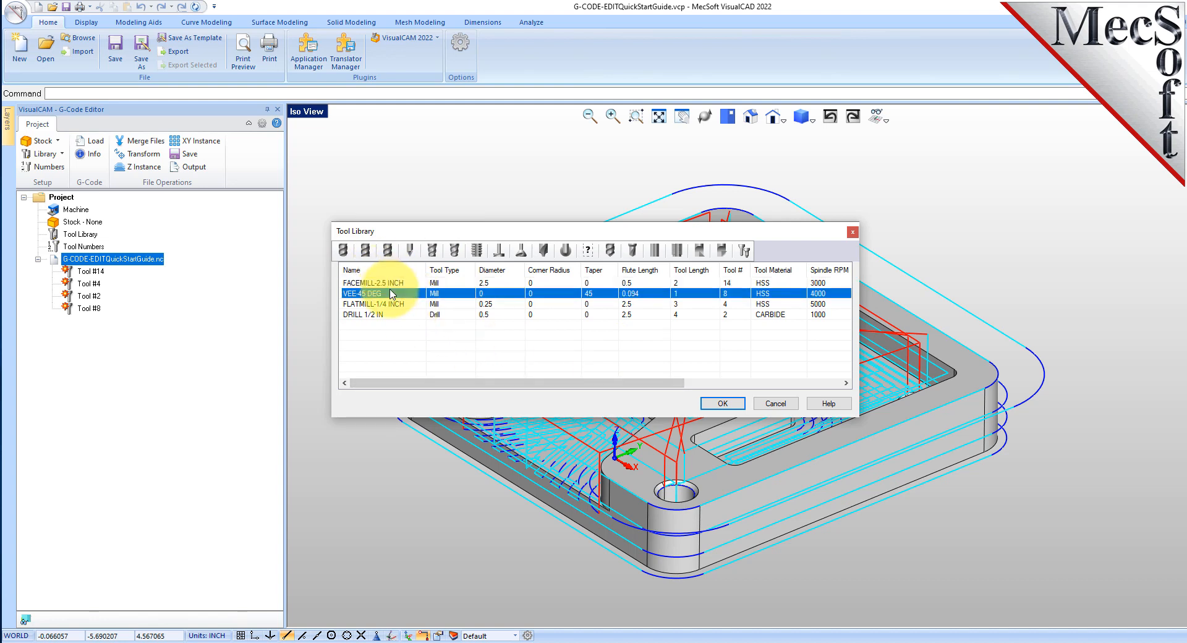
{"action": "left_click", "coordinate": [407, 304]}
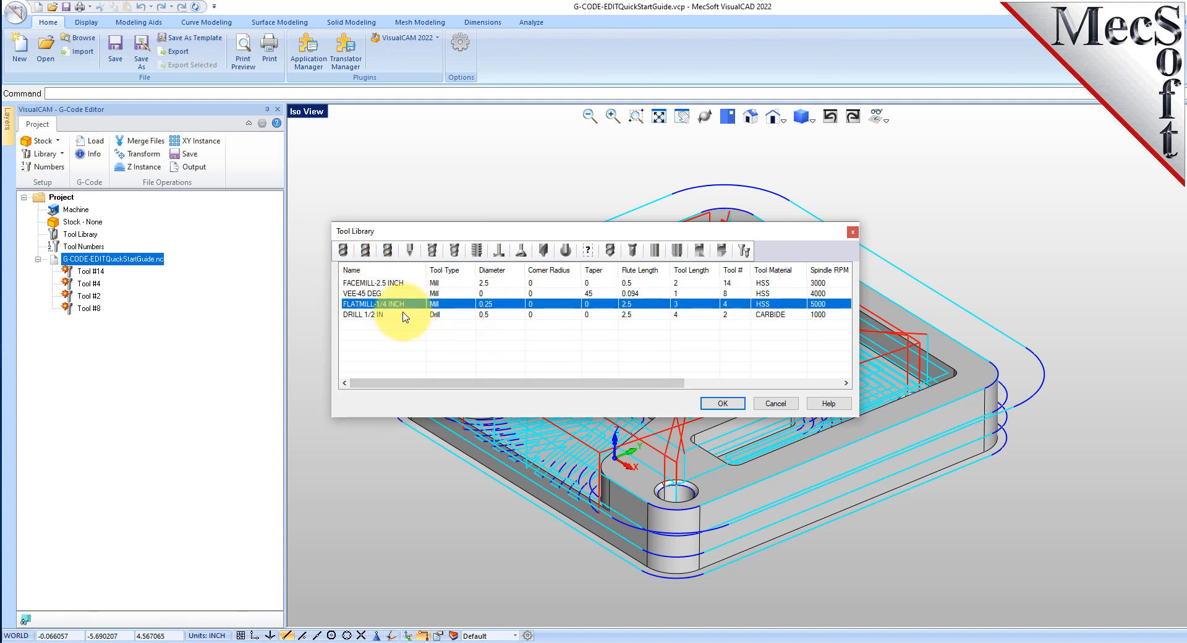
{"action": "left_click", "coordinate": [404, 315]}
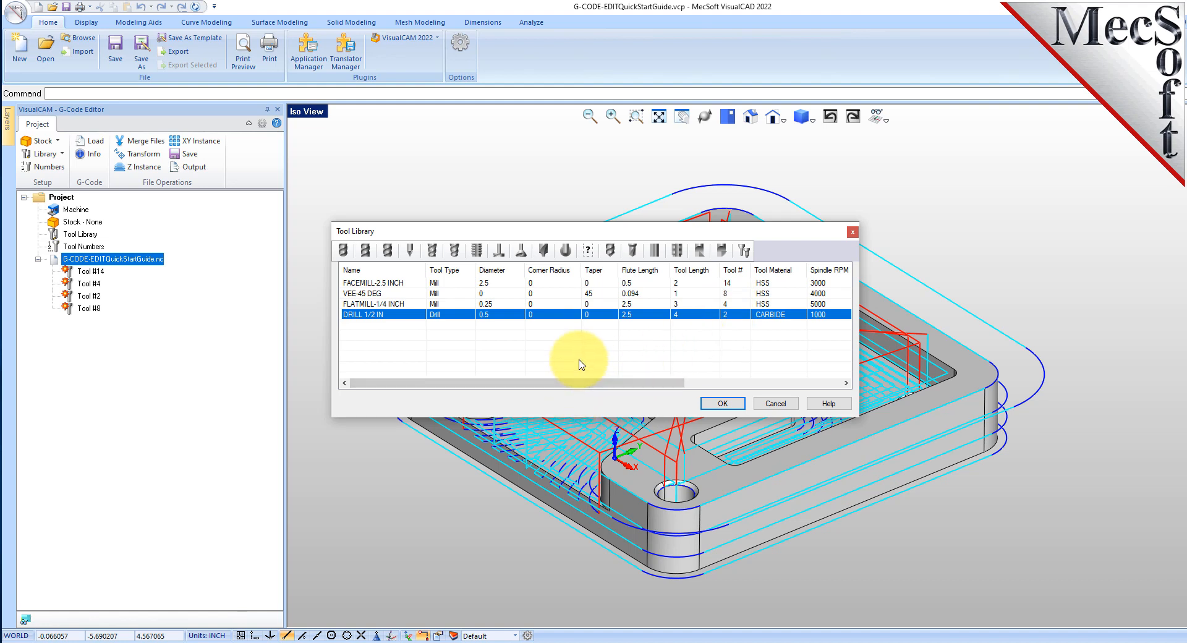
{"action": "left_click", "coordinate": [720, 403]}
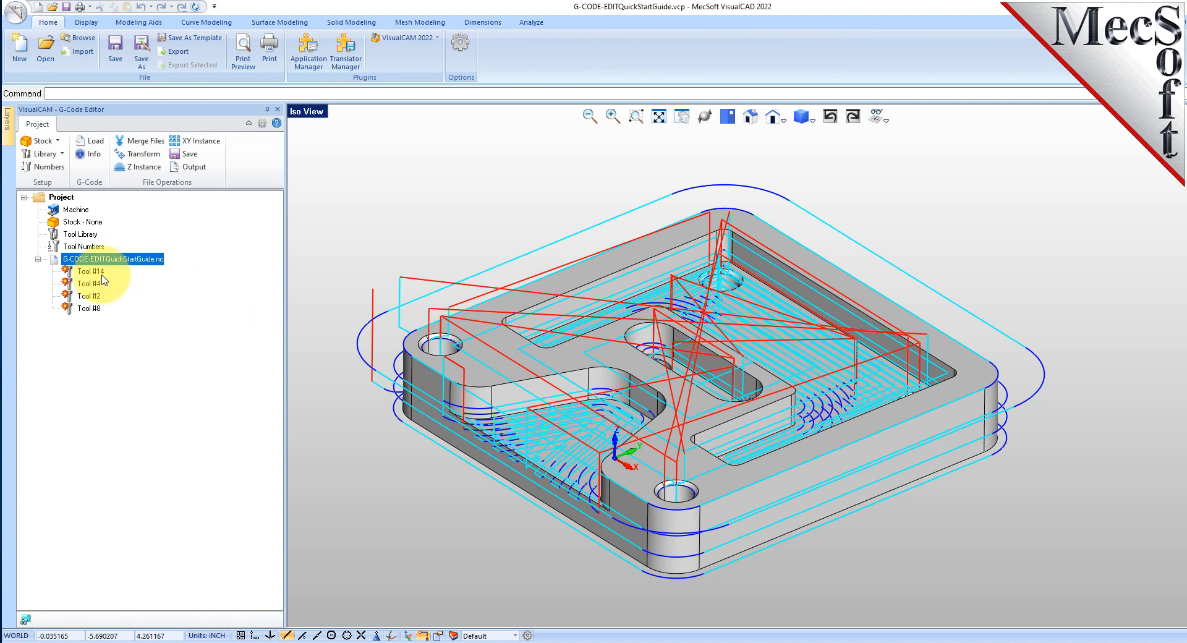
- Add all four library tools (FACEMILL-2.5 INCH, VEE-45 DEG, FLATMILL-1/4 INCH, DRILL 1/2 IN) as stations in the tool crib
{"action": "left_click", "coordinate": [49, 167]}
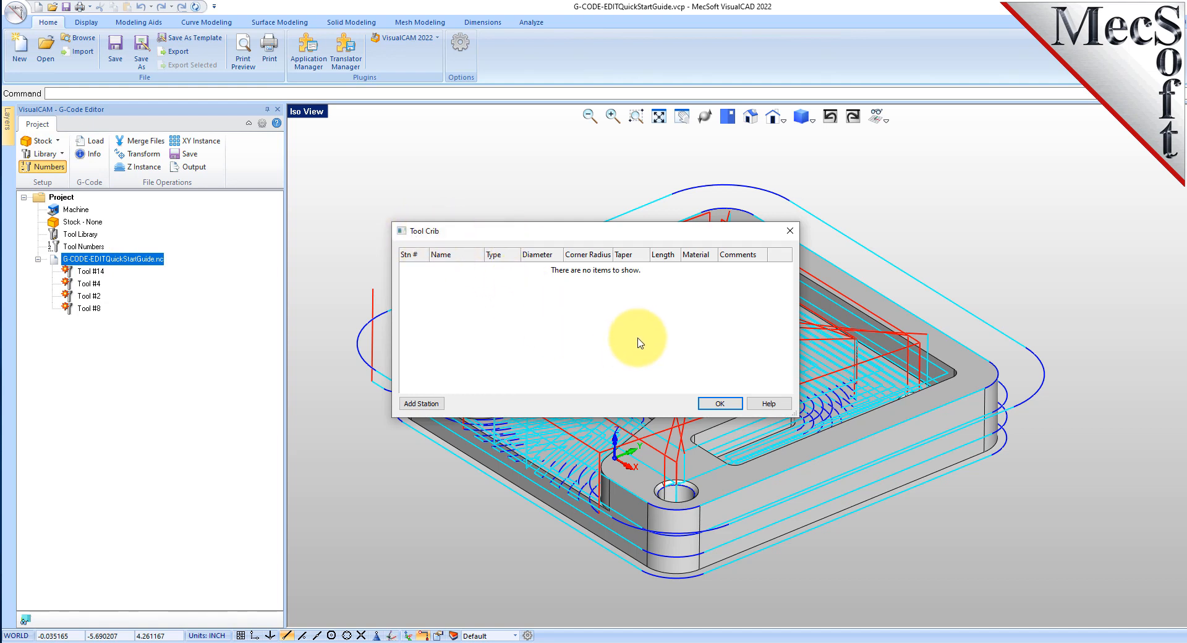
{"action": "left_click", "coordinate": [440, 406]}
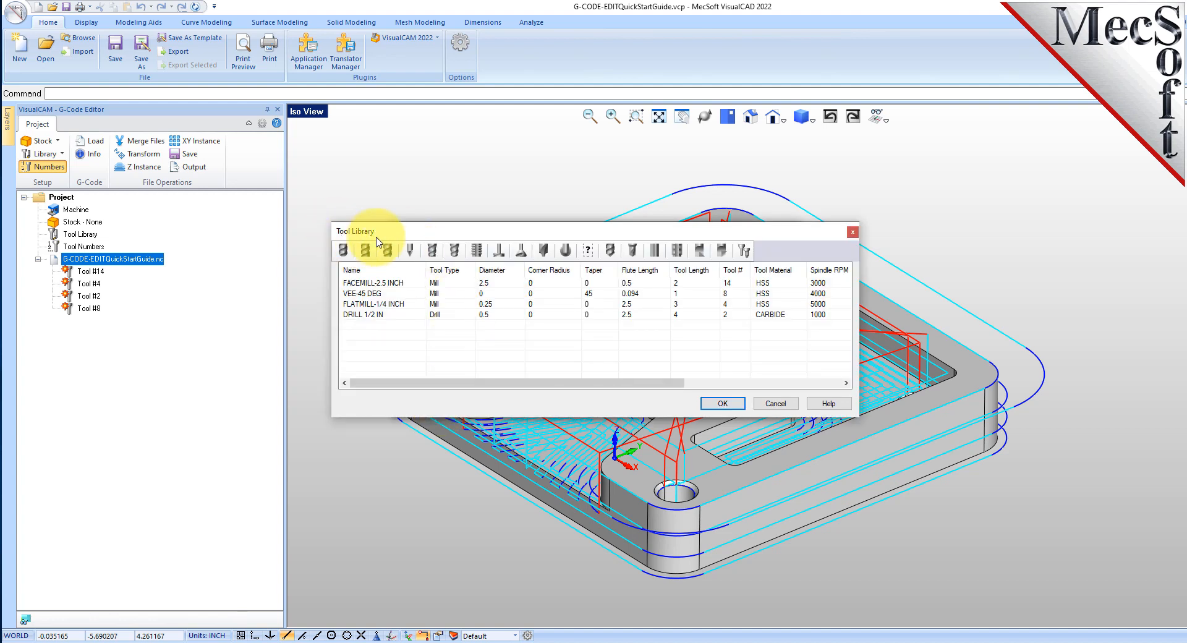
{"action": "left_click", "coordinate": [399, 284]}
{"action": "left_click", "coordinate": [393, 295]}
{"action": "left_click", "coordinate": [391, 304]}
{"action": "left_click", "coordinate": [391, 316]}
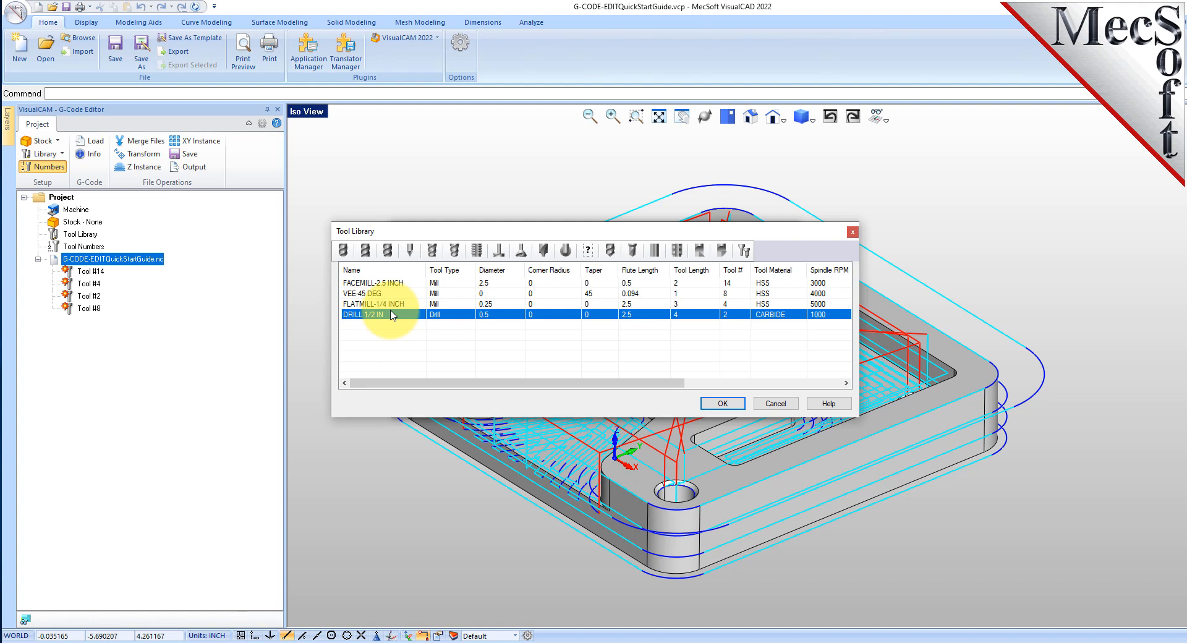
{"action": "left_click_drag", "start_coordinate": [690, 350], "coordinate": [396, 267]}
{"action": "left_click", "coordinate": [739, 404]}
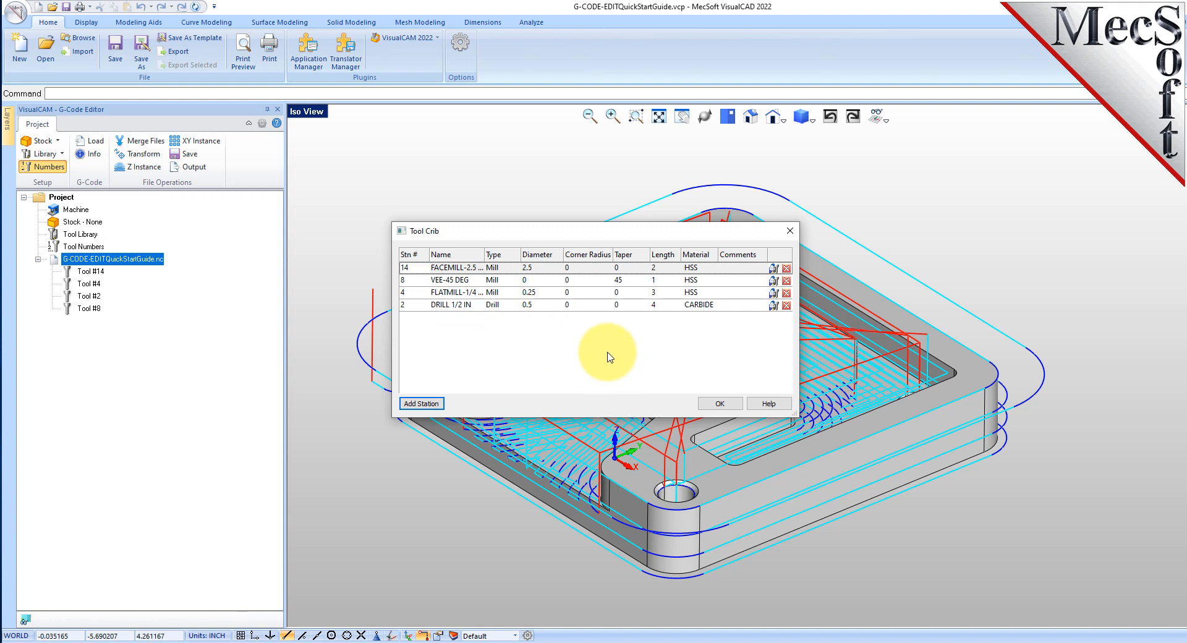
{"action": "left_click", "coordinate": [720, 403]}
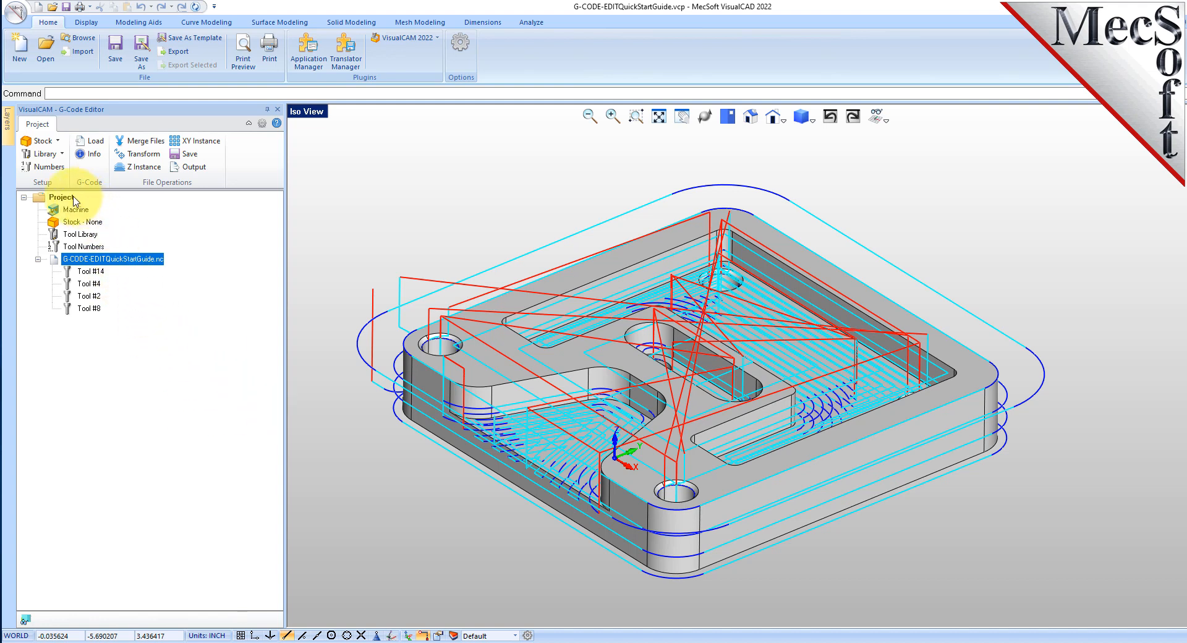
- Open the G-CODE-EDITQuickStartGuide.nc file for simulation, set the simulation speed to its minimum and play it
{"action": "right_click", "coordinate": [125, 262]}
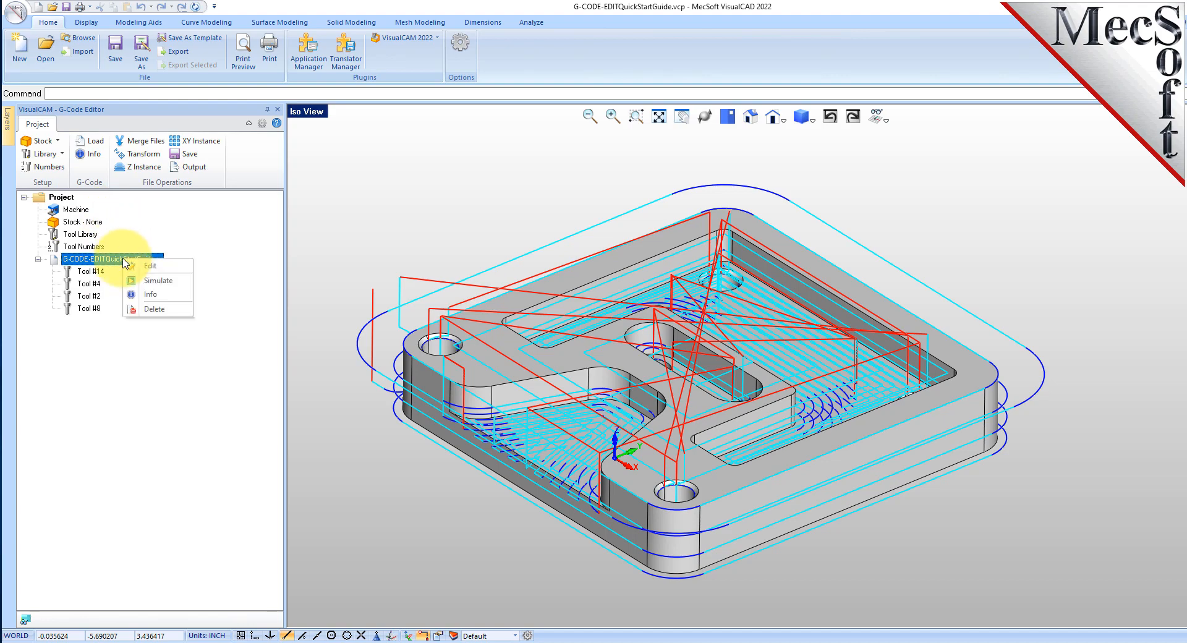
{"action": "left_click", "coordinate": [183, 284]}
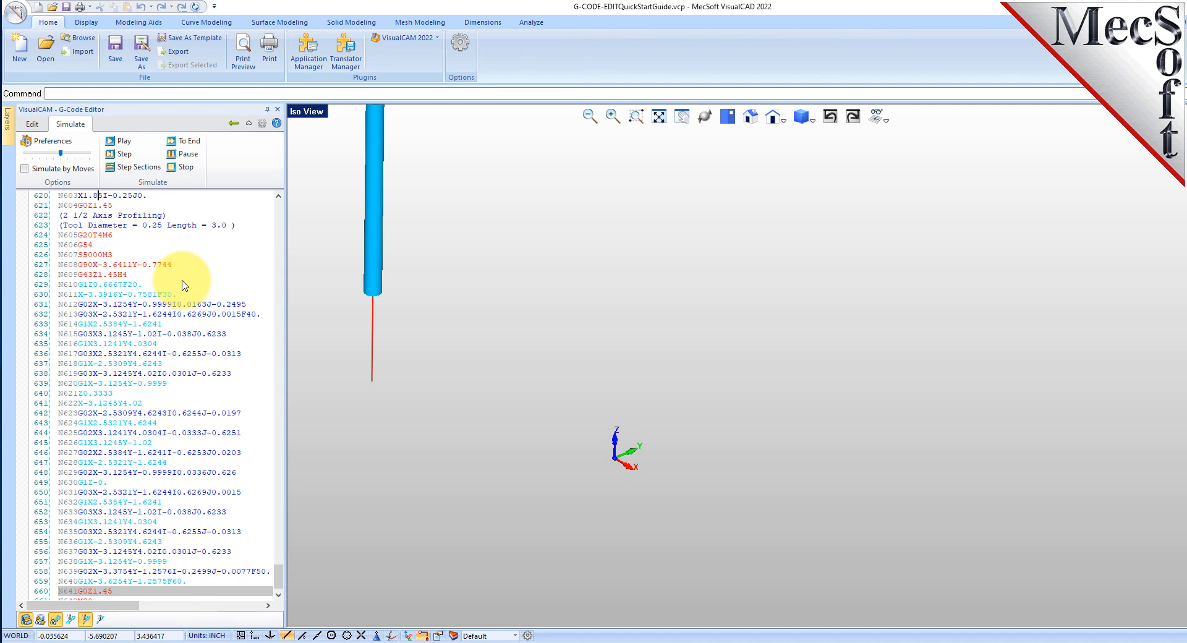
{"action": "left_click_drag", "start_coordinate": [60, 156], "coordinate": [24, 154]}
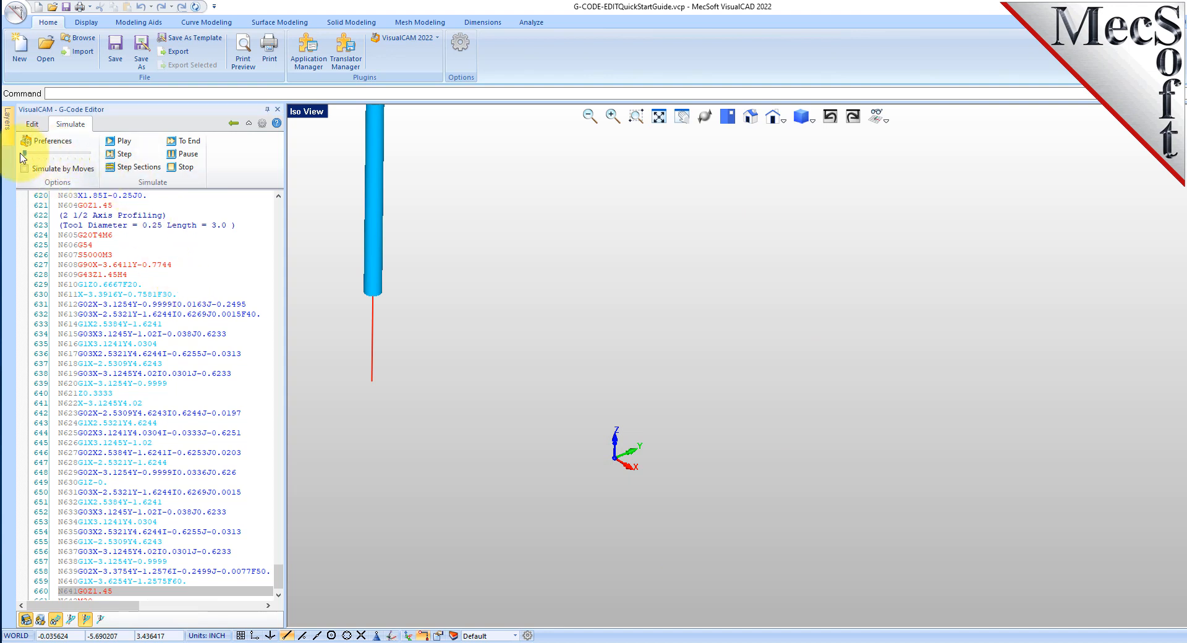
{"action": "left_click", "coordinate": [123, 142]}
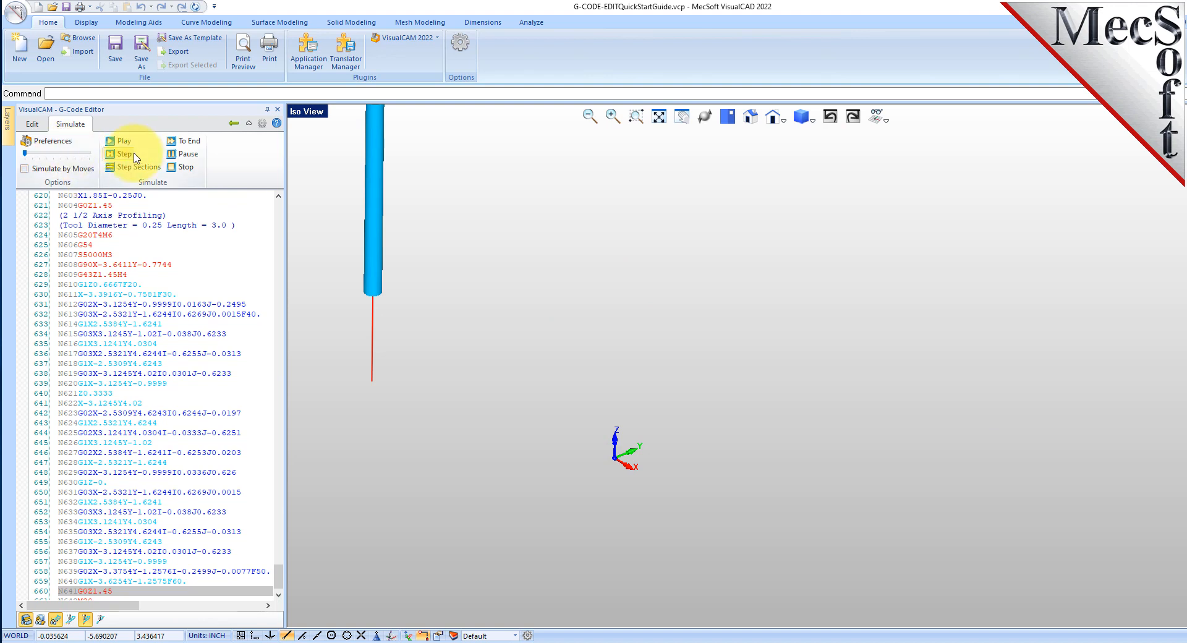
- Follow the cutting tool along the toolpath by stepping through the G-code line by line from the first line to block N27
{"action": "left_click", "coordinate": [139, 198]}
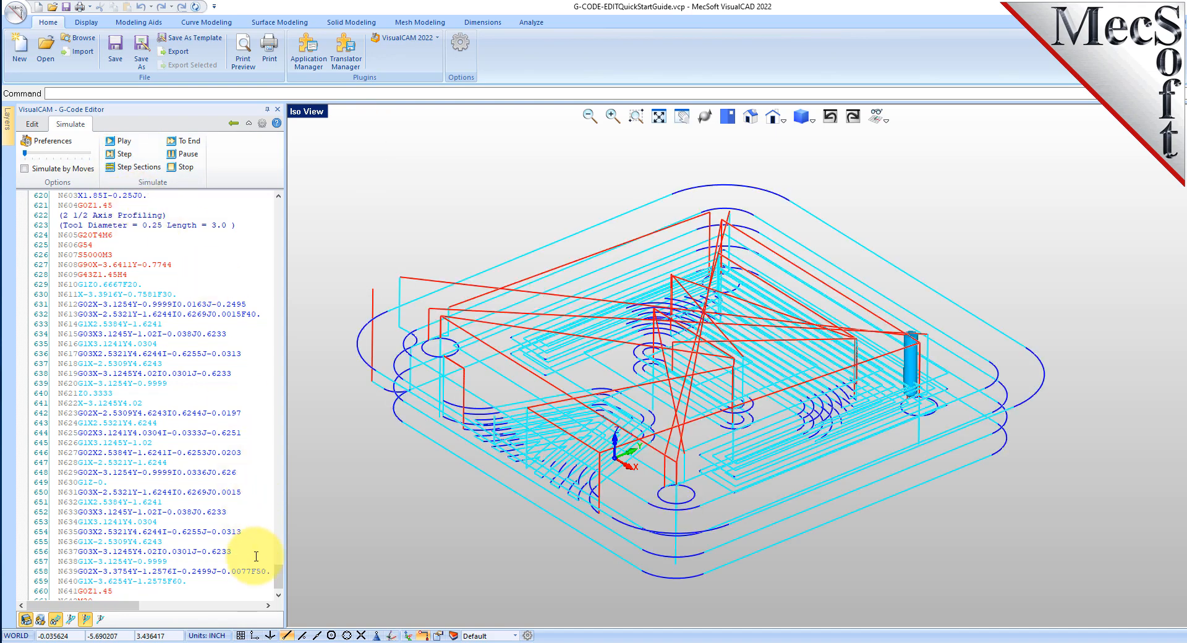
{"action": "left_click_drag", "start_coordinate": [278, 573], "coordinate": [286, 146]}
{"action": "left_click", "coordinate": [68, 195]}
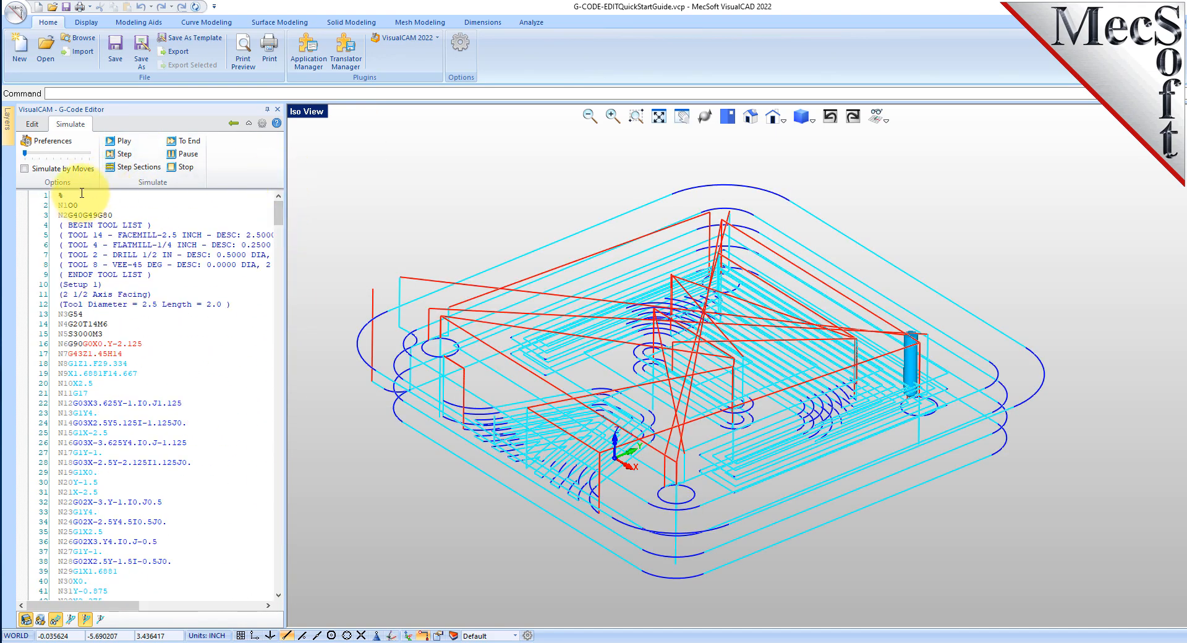
{"action": "key", "text": "Down"}
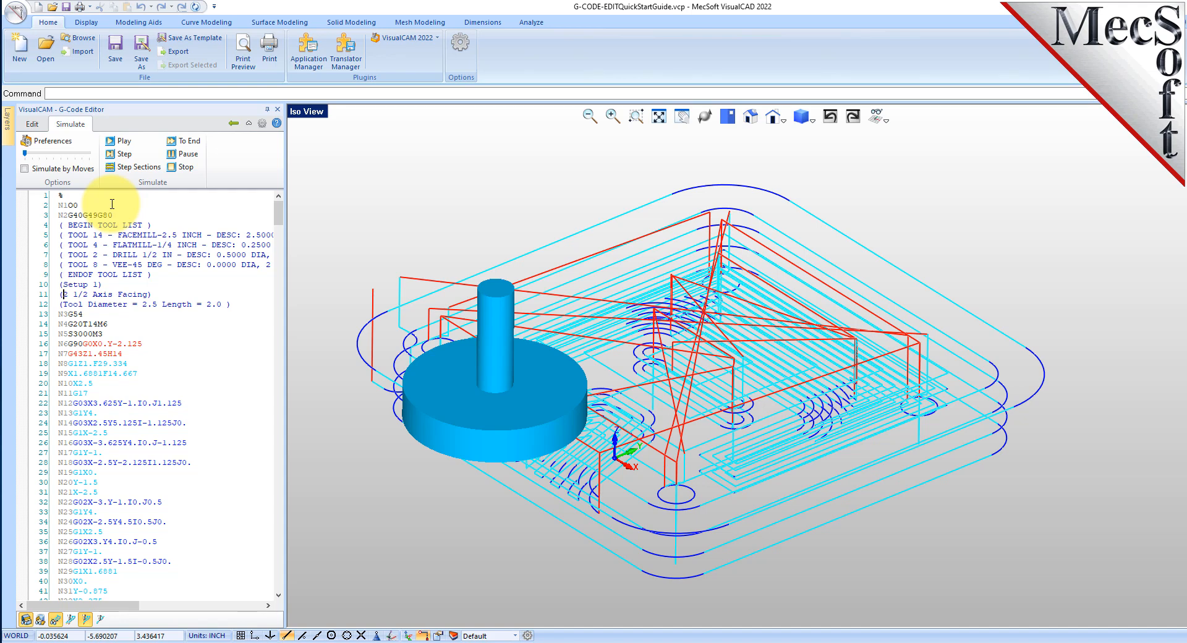
{"action": "key", "text": "Down"}
{"action": "key", "text": "Down"}
{"action": "key", "text": "Down"}
{"action": "key", "text": "Down"}
{"action": "key", "text": "Down"}
{"action": "key", "text": "Down"}
{"action": "key", "text": "Down"}
{"action": "key", "text": "Down"}
{"action": "key", "text": "Down"}
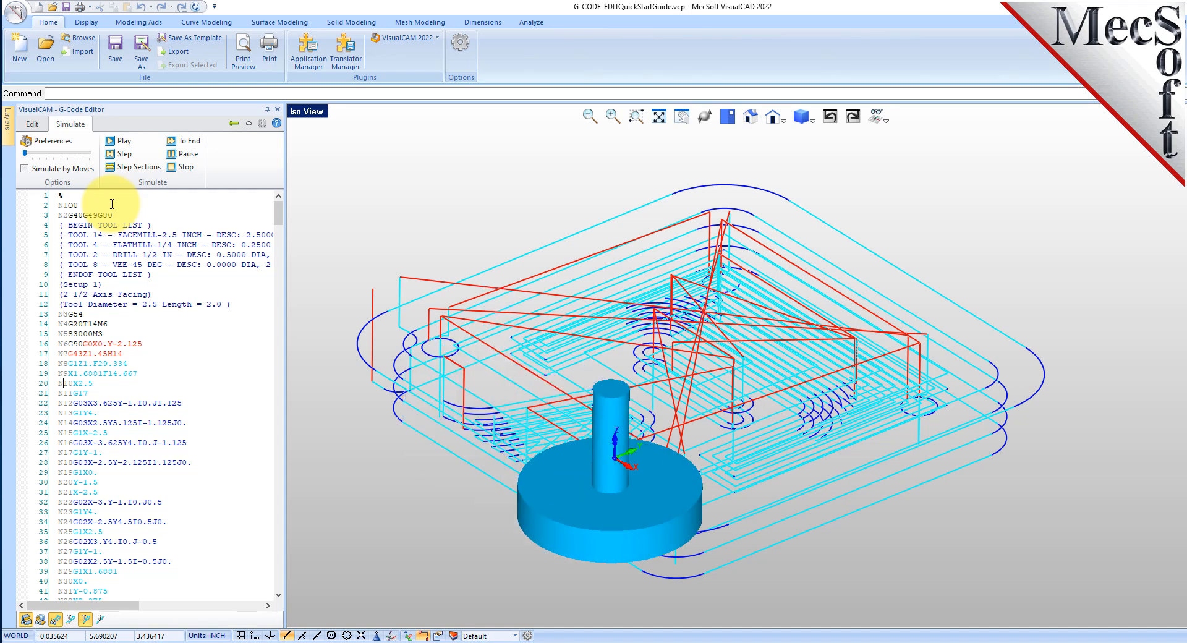
{"action": "key", "text": "Down"}
{"action": "key", "text": "Down"}
{"action": "key", "text": "Down"}
{"action": "key", "text": "Down"}
{"action": "key", "text": "Down"}
{"action": "key", "text": "Down"}
{"action": "key", "text": "Down"}
{"action": "key", "text": "Down"}
{"action": "key", "text": "Down"}
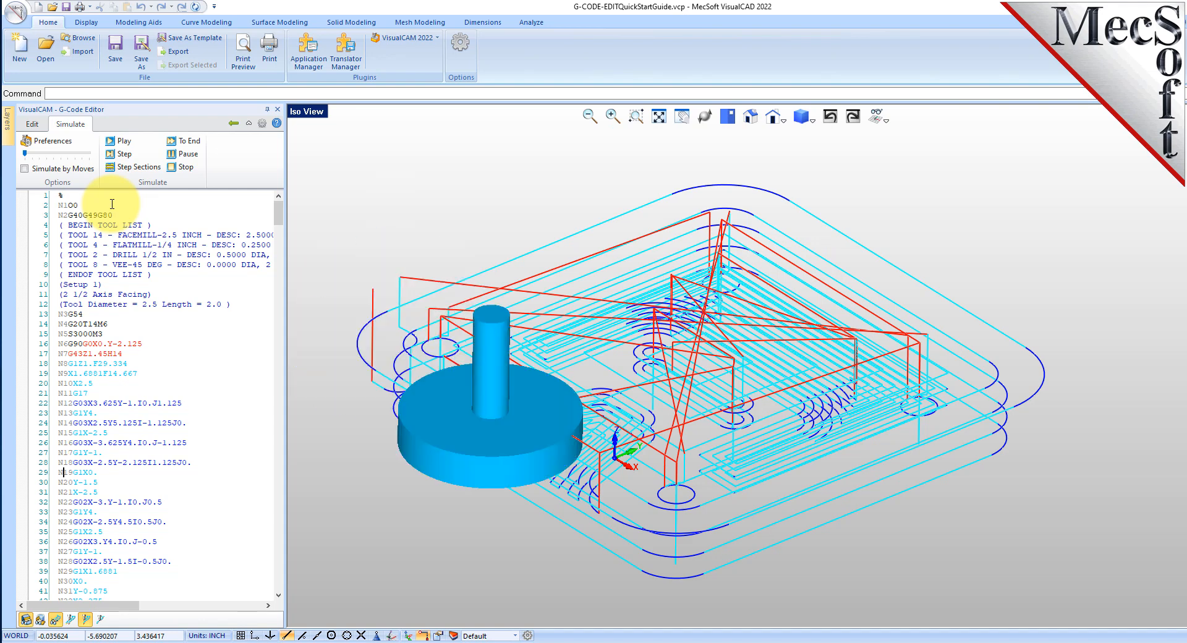
{"action": "key", "text": "Down"}
{"action": "key", "text": "Down"}
{"action": "key", "text": "Down"}
{"action": "key", "text": "Down"}
{"action": "key", "text": "Down"}
{"action": "key", "text": "Down"}
{"action": "key", "text": "Down"}
{"action": "key", "text": "Down"}
{"action": "key", "text": "Down"}
{"action": "key", "text": "Down"}
{"action": "key", "text": "Down"}
{"action": "key", "text": "Down"}
{"action": "key", "text": "Down"}
{"action": "key", "text": "Down"}
{"action": "key", "text": "Down"}
{"action": "key", "text": "Down"}
{"action": "key", "text": "Down"}
{"action": "key", "text": "Down"}
{"action": "key", "text": "Down"}
{"action": "key", "text": "Down"}
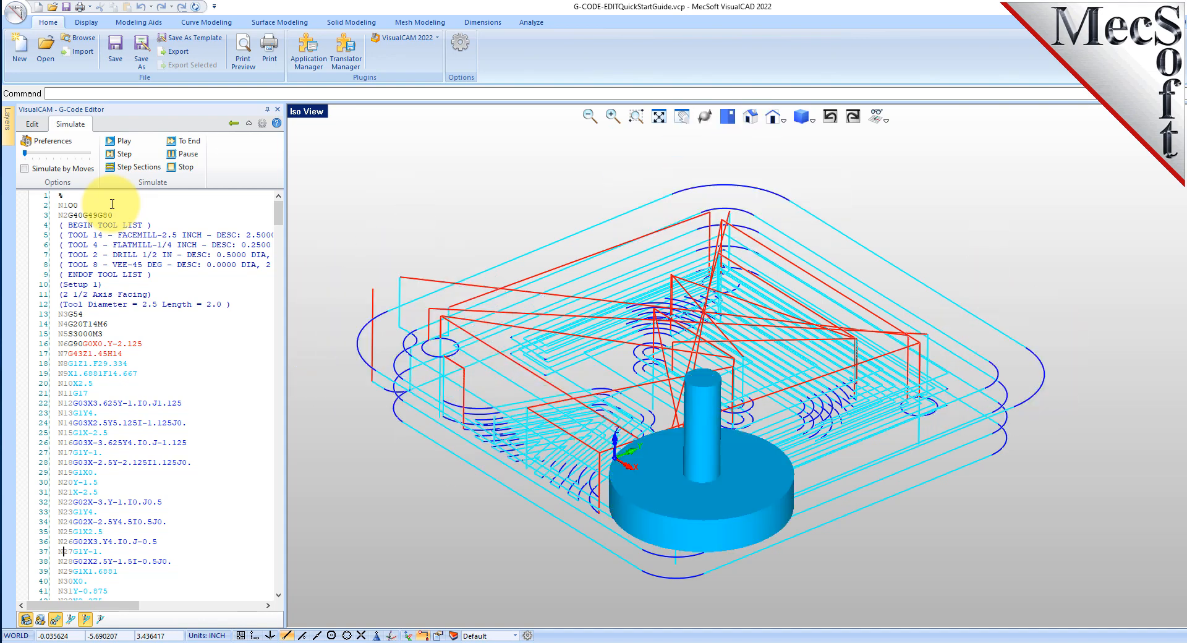
- Follow the tool through the facing and pocketing toolpaths by moving line by line through the G-code from block N27 to about N252
{"action": "key", "text": "Down"}
{"action": "key", "text": "Down"}
{"action": "key", "text": "Down"}
{"action": "key", "text": "Down"}
{"action": "key", "text": "Down"}
{"action": "key", "text": "Down"}
{"action": "key", "text": "Down"}
{"action": "key", "text": "Down"}
{"action": "key", "text": "Down"}
{"action": "key", "text": "Down"}
{"action": "key", "text": "Down"}
{"action": "key", "text": "Down"}
{"action": "key", "text": "Down"}
{"action": "key", "text": "Down"}
{"action": "key", "text": "Down"}
{"action": "key", "text": "Down"}
{"action": "key", "text": "Down"}
{"action": "key", "text": "Down"}
{"action": "key", "text": "Down"}
{"action": "key", "text": "Down"}
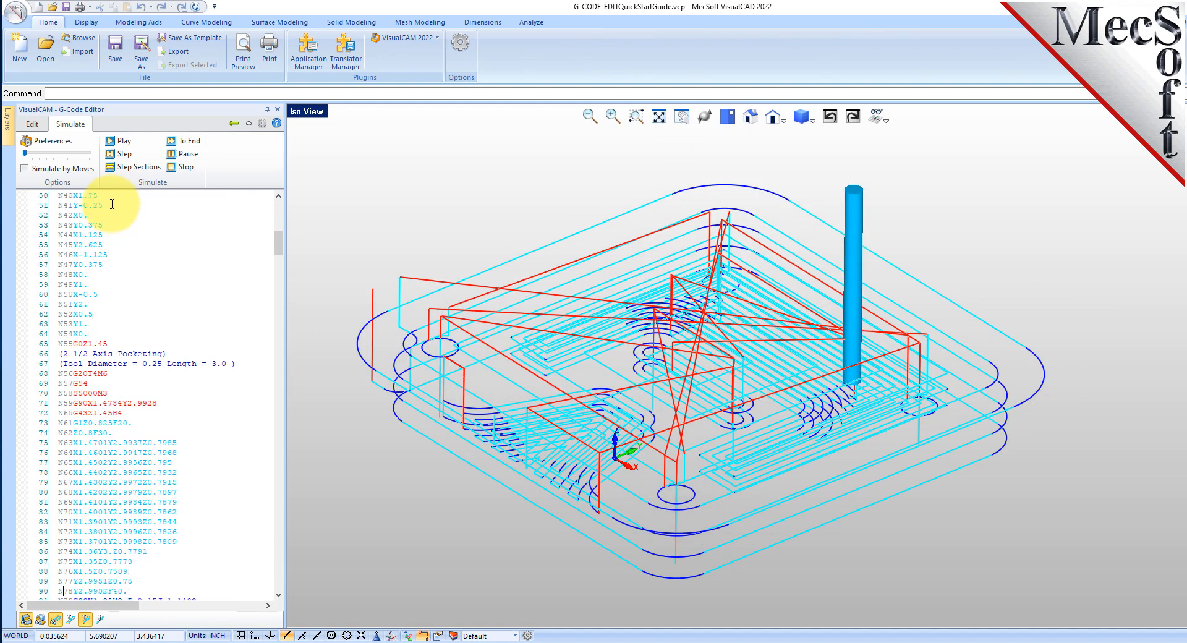
{"action": "key", "text": "Down"}
{"action": "key", "text": "Down"}
{"action": "key", "text": "Down"}
{"action": "key", "text": "Down"}
{"action": "key", "text": "Down"}
{"action": "key", "text": "Down"}
{"action": "key", "text": "Down"}
{"action": "key", "text": "Down"}
{"action": "key", "text": "Down"}
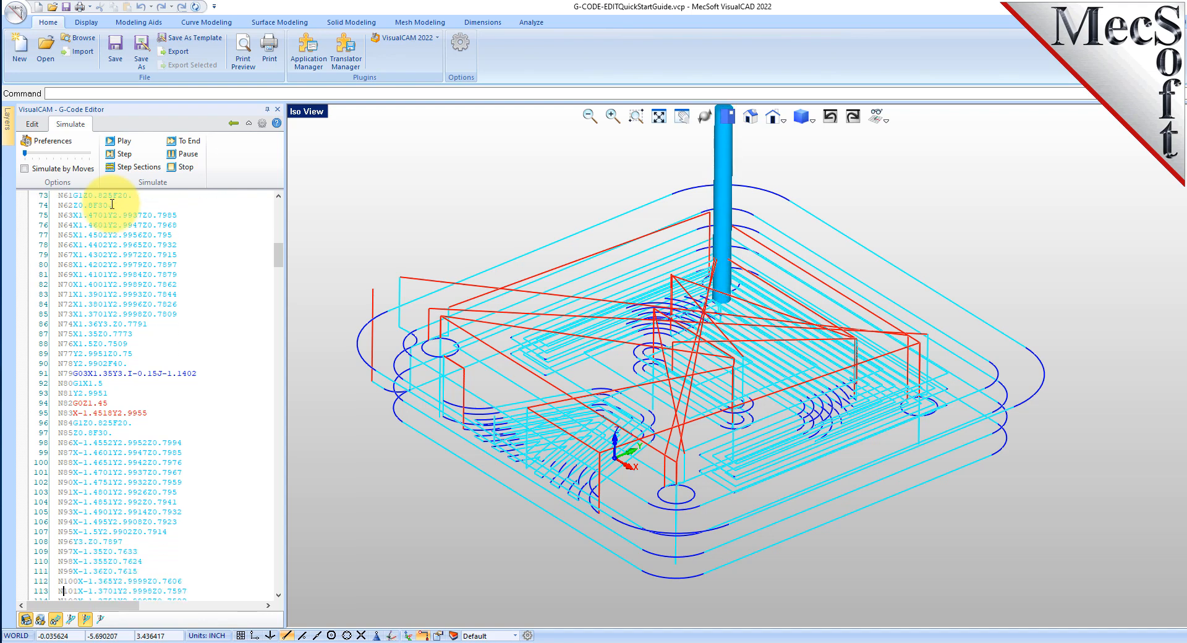
{"action": "key", "text": "Down"}
{"action": "key", "text": "Down"}
{"action": "key", "text": "Down"}
{"action": "key", "text": "Down"}
{"action": "key", "text": "Down"}
{"action": "key", "text": "Down"}
{"action": "key", "text": "Down"}
{"action": "key", "text": "Down"}
{"action": "key", "text": "Down"}
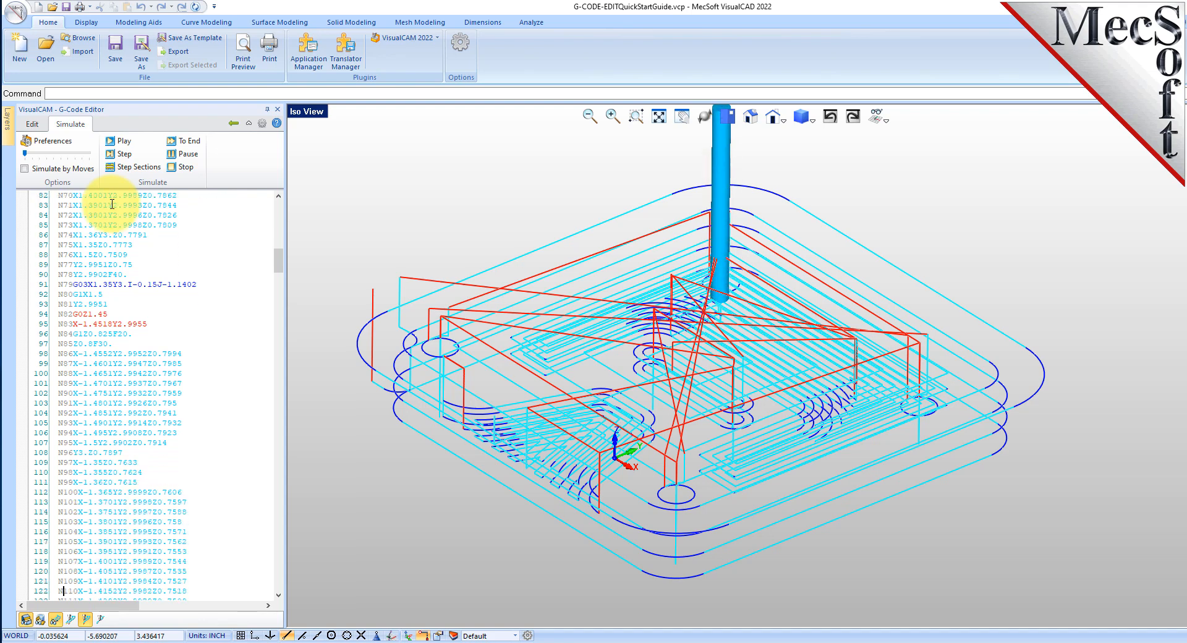
{"action": "key", "text": "Down"}
{"action": "key", "text": "Down"}
{"action": "key", "text": "Down"}
{"action": "key", "text": "Down"}
{"action": "key", "text": "Down"}
{"action": "key", "text": "Down"}
{"action": "key", "text": "Down"}
{"action": "key", "text": "Down"}
{"action": "key", "text": "Down"}
{"action": "key", "text": "Down"}
{"action": "key", "text": "Down"}
{"action": "key", "text": "Down"}
{"action": "key", "text": "Down"}
{"action": "key", "text": "Down"}
{"action": "key", "text": "Down"}
{"action": "key", "text": "Down"}
{"action": "key", "text": "Down"}
{"action": "key", "text": "Down"}
{"action": "key", "text": "Down"}
{"action": "key", "text": "Down"}
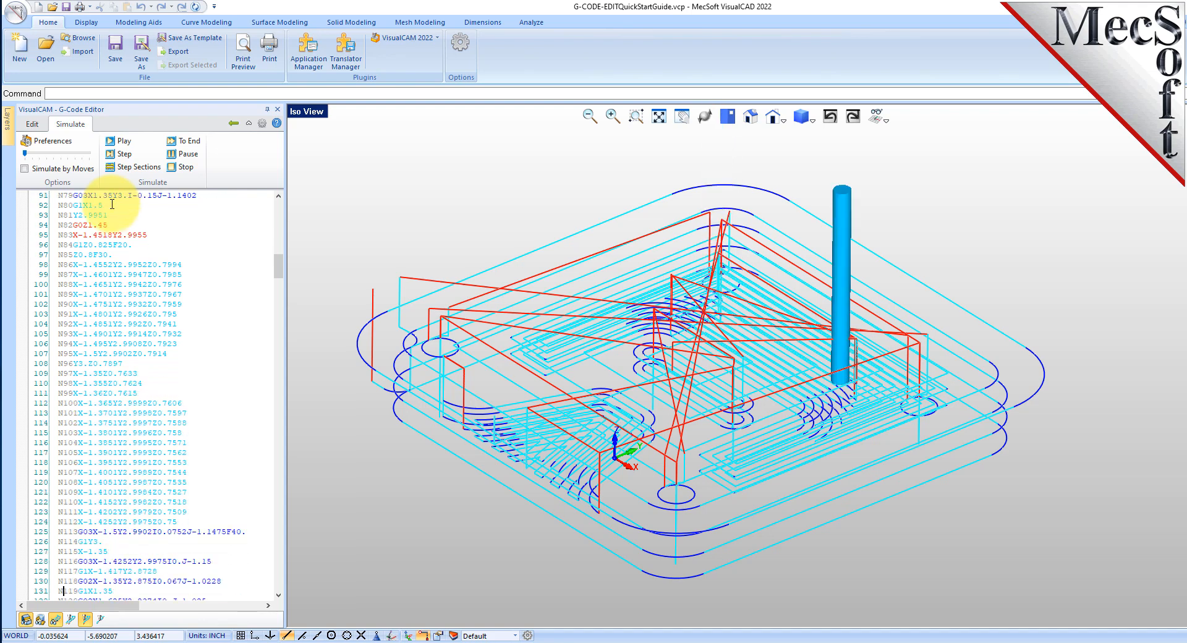
{"action": "key", "text": "Down"}
{"action": "key", "text": "Down"}
{"action": "key", "text": "Down"}
{"action": "key", "text": "Down"}
{"action": "key", "text": "Down"}
{"action": "key", "text": "Down"}
{"action": "key", "text": "Down"}
{"action": "key", "text": "Down"}
{"action": "key", "text": "Down"}
{"action": "key", "text": "Down"}
{"action": "key", "text": "Down"}
{"action": "key", "text": "Down"}
{"action": "key", "text": "Down"}
{"action": "key", "text": "Down"}
{"action": "key", "text": "Down"}
{"action": "key", "text": "Down"}
{"action": "key", "text": "Down"}
{"action": "key", "text": "Down"}
{"action": "key", "text": "Down"}
{"action": "key", "text": "Down"}
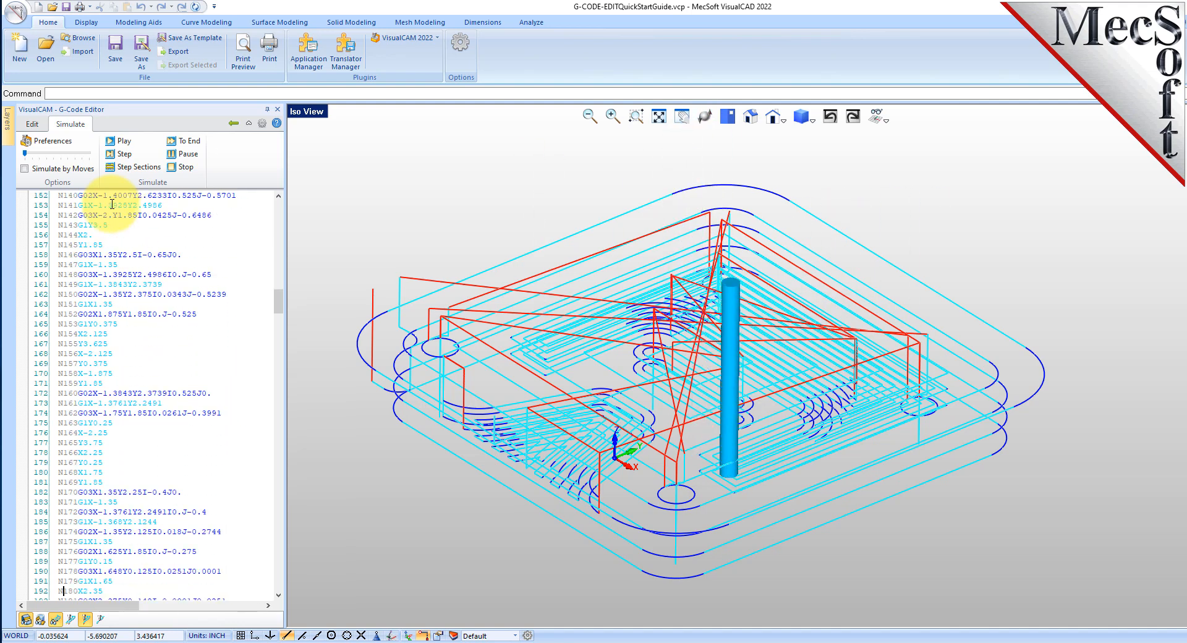
{"action": "key", "text": "Down"}
{"action": "key", "text": "Down"}
{"action": "key", "text": "Down"}
{"action": "key", "text": "Down"}
{"action": "key", "text": "Down"}
{"action": "key", "text": "Down"}
{"action": "key", "text": "Down"}
{"action": "key", "text": "Down"}
{"action": "key", "text": "Down"}
{"action": "key", "text": "Down"}
{"action": "key", "text": "Down"}
{"action": "key", "text": "Down"}
{"action": "key", "text": "Down"}
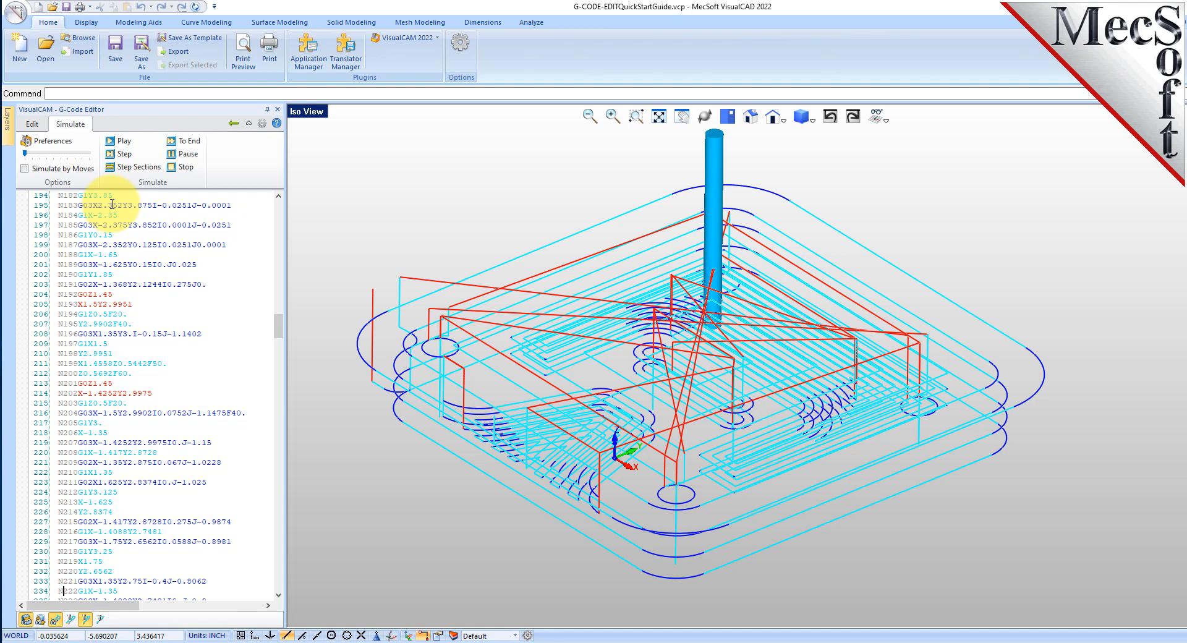
{"action": "key", "text": "Down"}
{"action": "key", "text": "Down"}
{"action": "key", "text": "Down"}
{"action": "key", "text": "Down"}
{"action": "key", "text": "Down"}
{"action": "key", "text": "Down"}
{"action": "key", "text": "Down"}
{"action": "key", "text": "Down"}
{"action": "key", "text": "Down"}
{"action": "key", "text": "Down"}
{"action": "key", "text": "Down"}
{"action": "key", "text": "Down"}
{"action": "key", "text": "Down"}
{"action": "key", "text": "Down"}
{"action": "key", "text": "Down"}
{"action": "key", "text": "Down"}
{"action": "key", "text": "Down"}
{"action": "key", "text": "Down"}
{"action": "key", "text": "Down"}
{"action": "key", "text": "Down"}
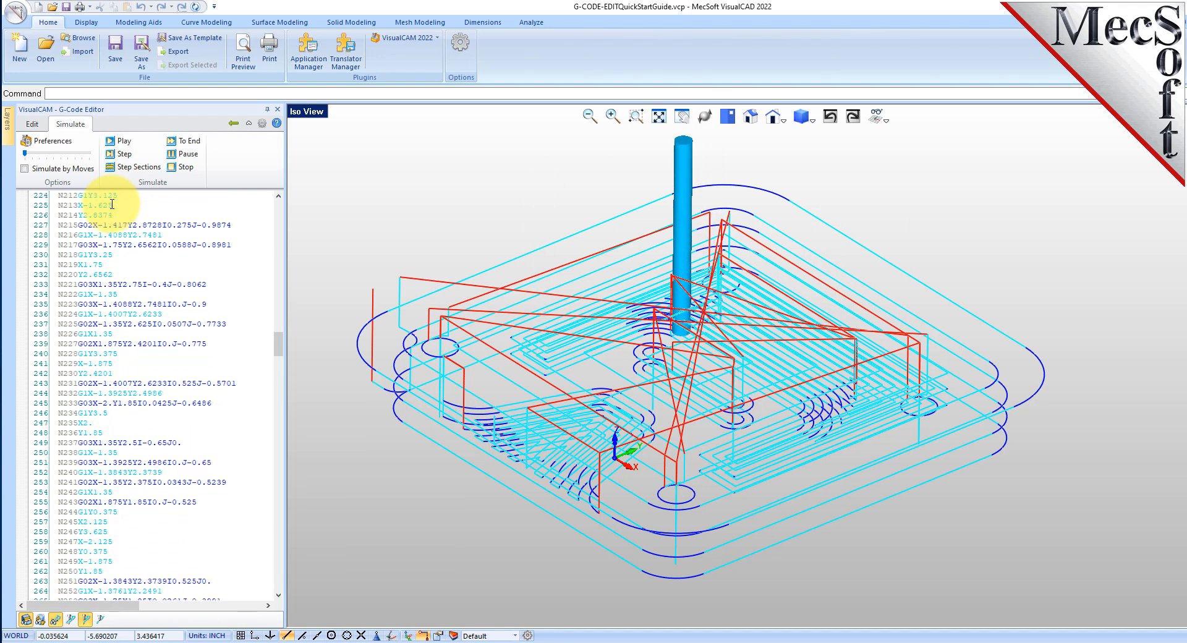
- Trace the tool's motion in reverse by moving back line by line through the G-code to block N176
{"action": "key", "text": "Up"}
{"action": "key", "text": "Up"}
{"action": "key", "text": "Up"}
{"action": "key", "text": "Up"}
{"action": "key", "text": "Up"}
{"action": "key", "text": "Up"}
{"action": "key", "text": "Up"}
{"action": "key", "text": "Up"}
{"action": "key", "text": "Up"}
{"action": "key", "text": "Up"}
{"action": "key", "text": "Up"}
{"action": "key", "text": "Up"}
{"action": "key", "text": "Up"}
{"action": "key", "text": "Up"}
{"action": "key", "text": "Up"}
{"action": "key", "text": "Up"}
{"action": "key", "text": "Up"}
{"action": "key", "text": "Up"}
{"action": "key", "text": "Up"}
{"action": "key", "text": "Up"}
{"action": "key", "text": "Up"}
{"action": "key", "text": "Up"}
{"action": "key", "text": "Up"}
{"action": "key", "text": "Up"}
{"action": "key", "text": "Up"}
{"action": "key", "text": "Up"}
{"action": "key", "text": "Up"}
{"action": "key", "text": "Up"}
{"action": "key", "text": "Up"}
{"action": "key", "text": "Up"}
{"action": "key", "text": "Up"}
{"action": "key", "text": "Up"}
{"action": "key", "text": "Up"}
{"action": "key", "text": "Up"}
{"action": "key", "text": "Up"}
{"action": "key", "text": "Up"}
{"action": "key", "text": "Up"}
{"action": "key", "text": "Up"}
{"action": "key", "text": "Up"}
{"action": "key", "text": "Up"}
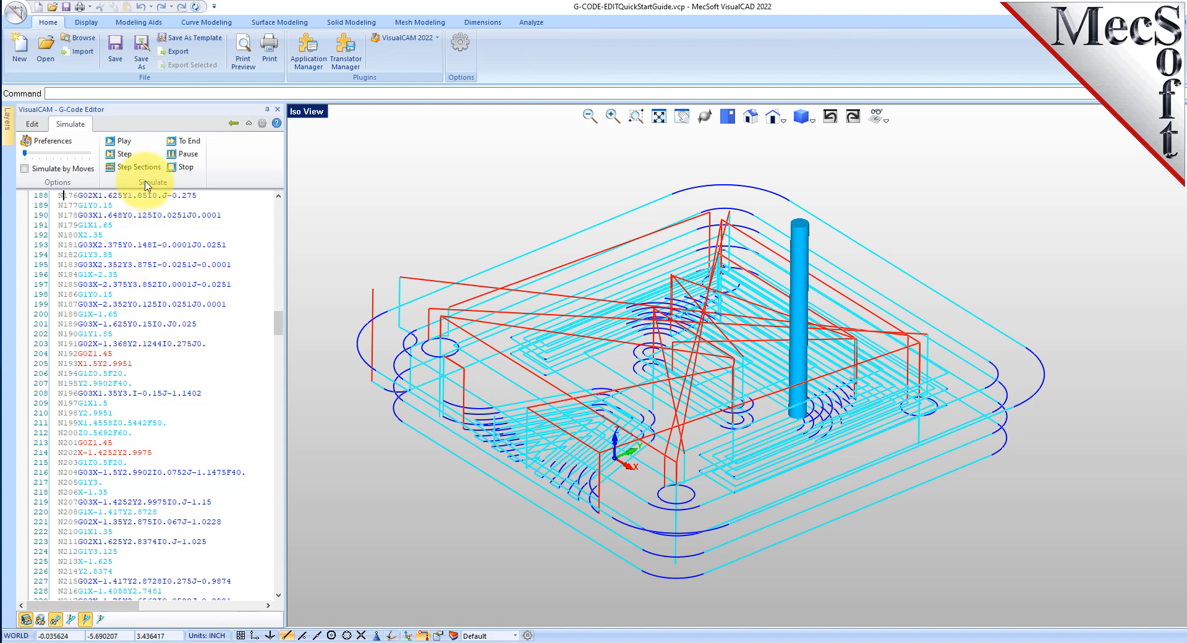
- Play the toolpath simulation, pause it around block N217 and advance it in single steps to block N222
{"action": "left_click", "coordinate": [127, 142]}
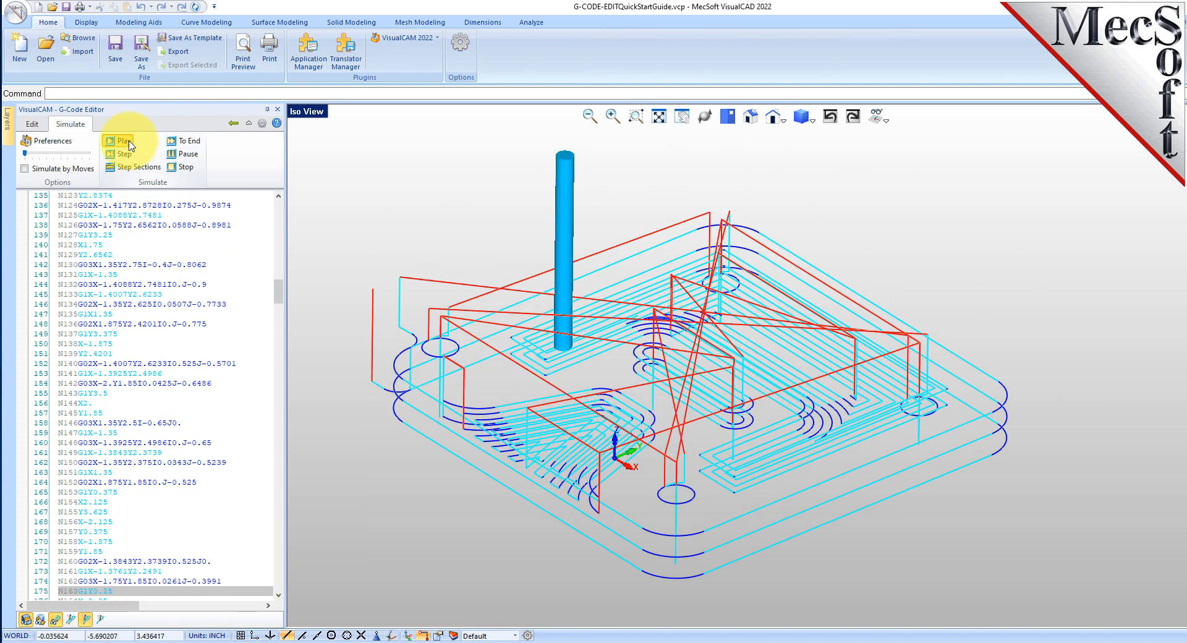
{"action": "left_click", "coordinate": [189, 158]}
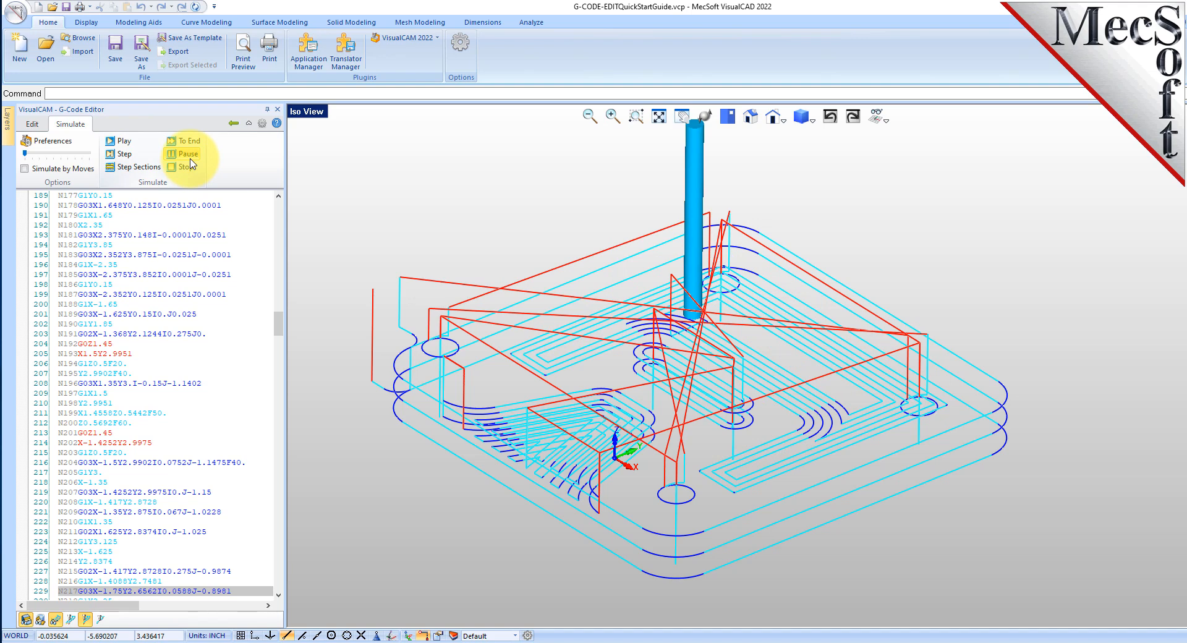
{"action": "left_click", "coordinate": [126, 156]}
{"action": "left_click", "coordinate": [126, 156]}
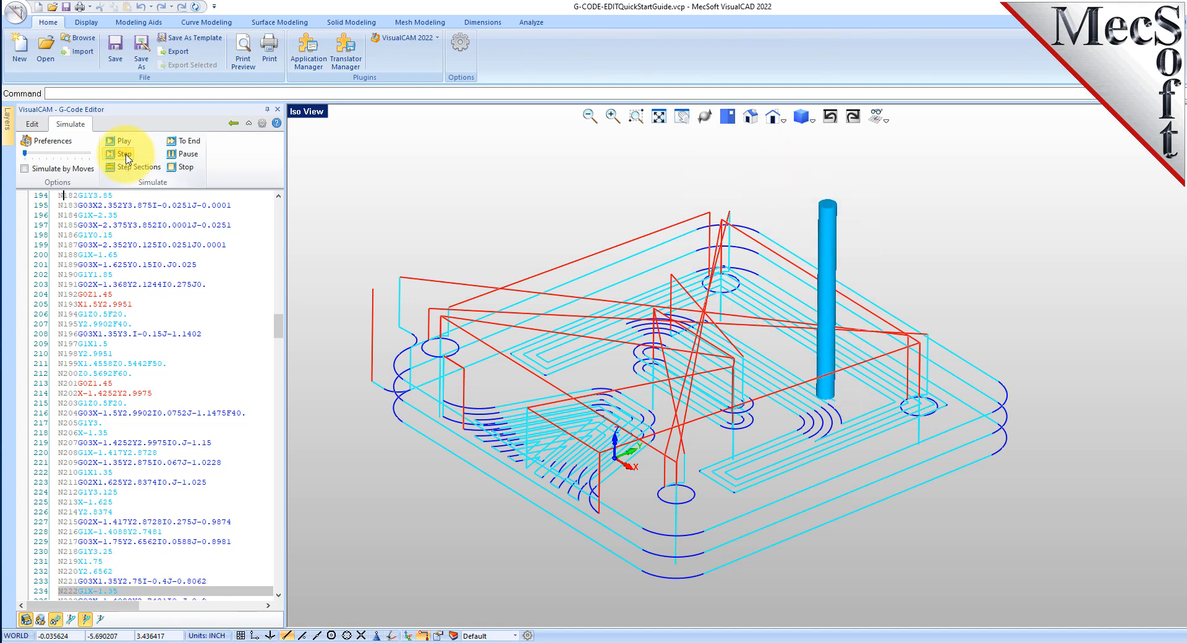
- Advance the toolpath simulation in single steps from block N222 to about block N248
{"action": "left_click", "coordinate": [126, 156]}
{"action": "left_click", "coordinate": [128, 156]}
{"action": "left_click", "coordinate": [128, 157]}
{"action": "left_click", "coordinate": [130, 157]}
{"action": "left_click", "coordinate": [129, 158]}
{"action": "left_click", "coordinate": [129, 157]}
{"action": "left_click", "coordinate": [129, 157]}
{"action": "left_click", "coordinate": [127, 157]}
{"action": "left_click", "coordinate": [127, 156]}
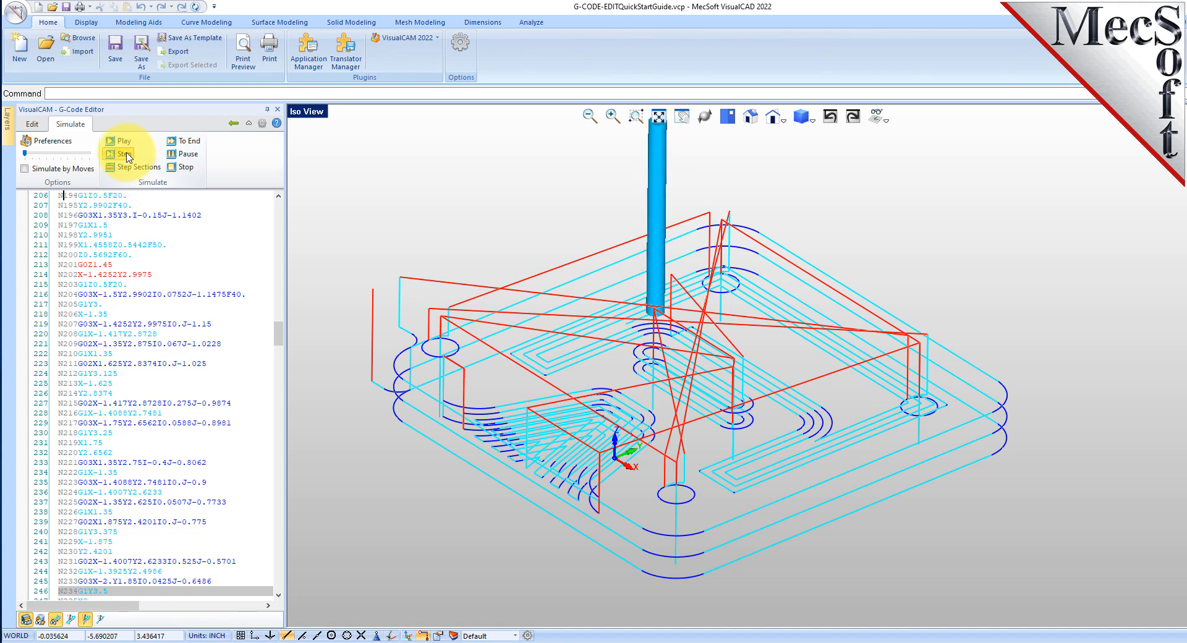
{"action": "left_click", "coordinate": [126, 156]}
{"action": "left_click", "coordinate": [125, 156]}
{"action": "left_click", "coordinate": [126, 156]}
{"action": "left_click", "coordinate": [126, 157]}
{"action": "left_click", "coordinate": [126, 157]}
{"action": "left_click", "coordinate": [125, 159]}
{"action": "left_click", "coordinate": [126, 159]}
{"action": "left_click", "coordinate": [126, 159]}
{"action": "left_click", "coordinate": [126, 160]}
{"action": "left_click", "coordinate": [126, 160]}
{"action": "left_click", "coordinate": [126, 160]}
{"action": "left_click", "coordinate": [125, 159]}
{"action": "left_click", "coordinate": [124, 159]}
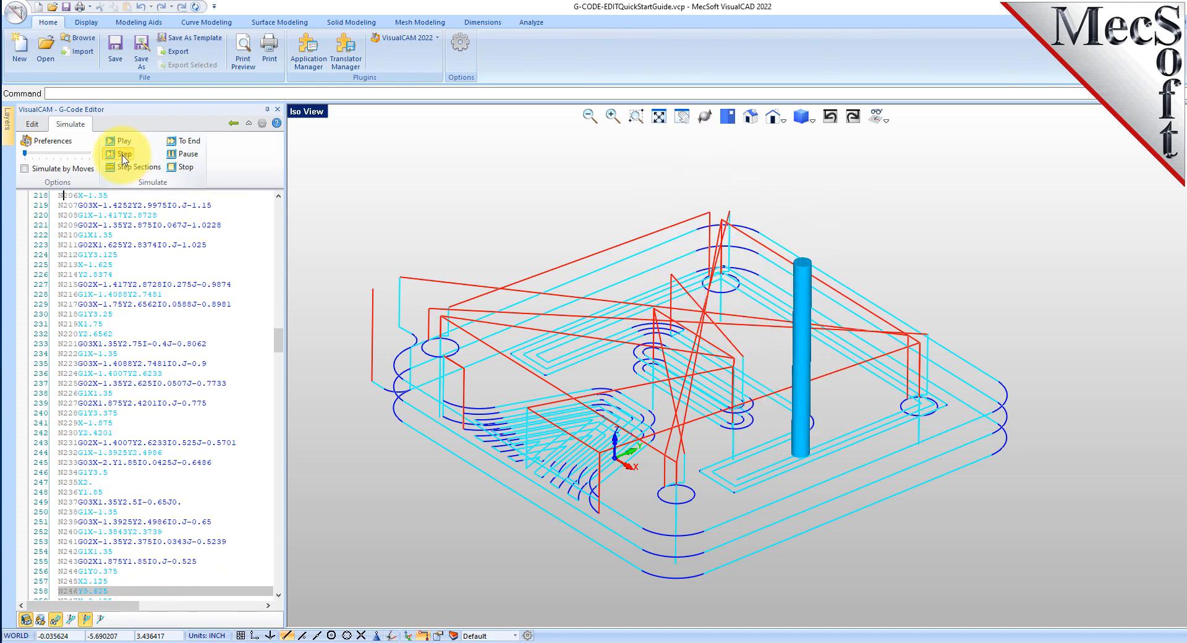
{"action": "left_click", "coordinate": [124, 159]}
{"action": "left_click", "coordinate": [123, 156]}
{"action": "left_click", "coordinate": [123, 156]}
{"action": "left_click", "coordinate": [123, 155]}
{"action": "left_click", "coordinate": [123, 156]}
{"action": "left_click", "coordinate": [123, 156]}
{"action": "left_click", "coordinate": [123, 156]}
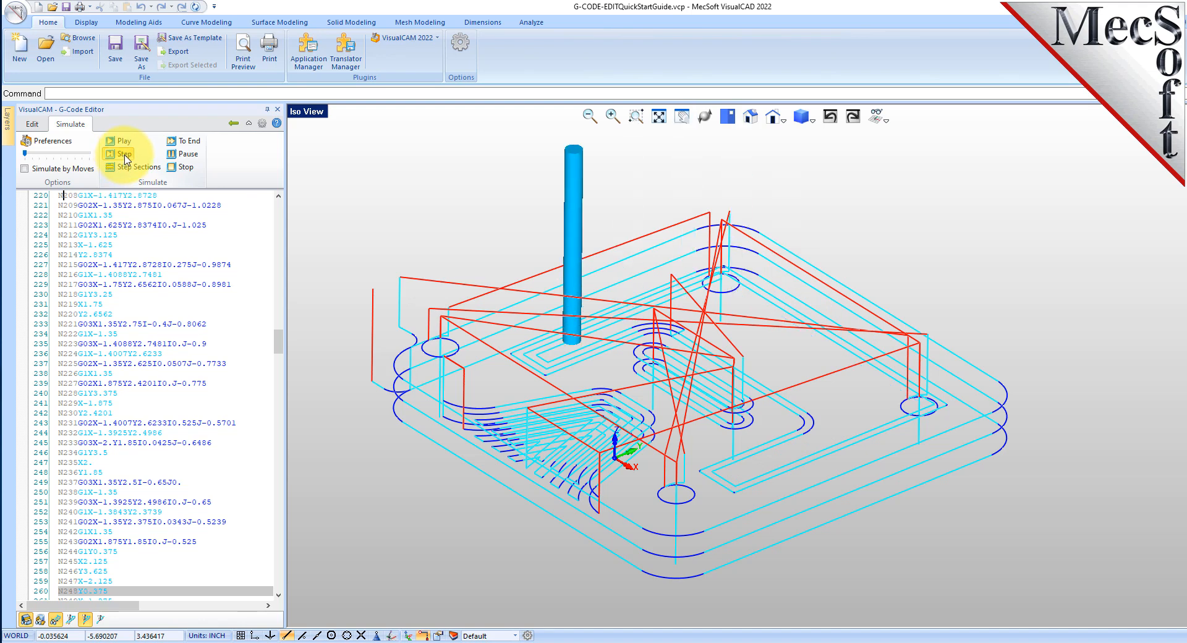
{"action": "left_click", "coordinate": [123, 156]}
{"action": "left_click", "coordinate": [123, 156]}
- Run the toolpath simulation to its end, and return to the first G-code line before leaving the simulation
{"action": "left_click", "coordinate": [190, 142]}
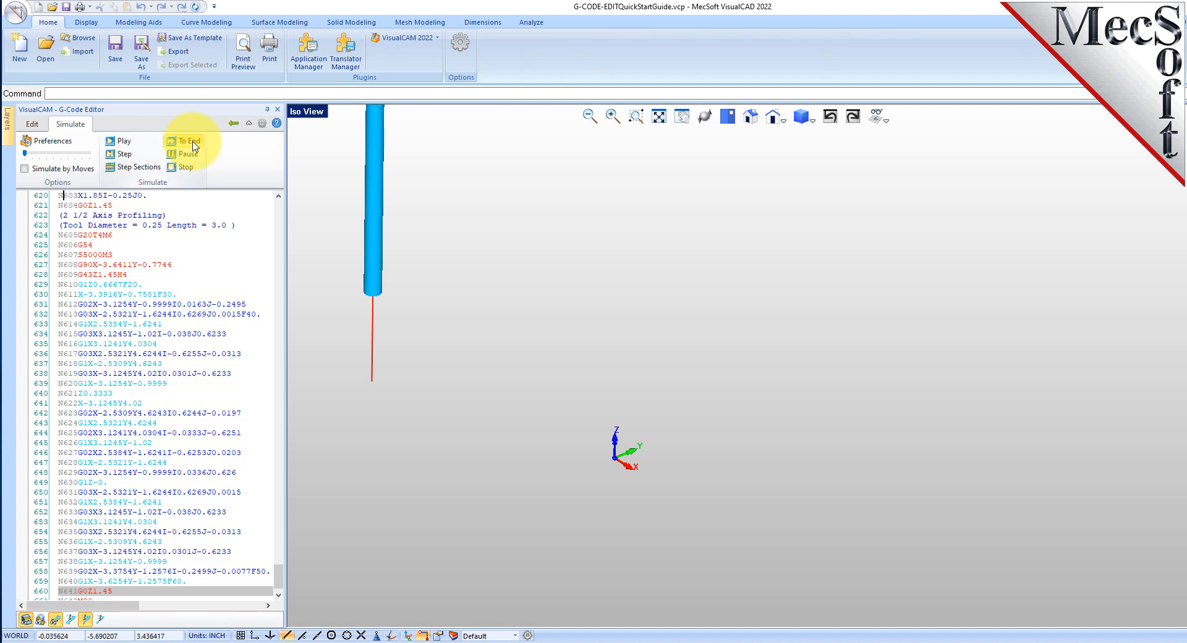
{"action": "scroll", "coordinate": [188, 325], "scroll_direction": "down", "scroll_amount": 2}
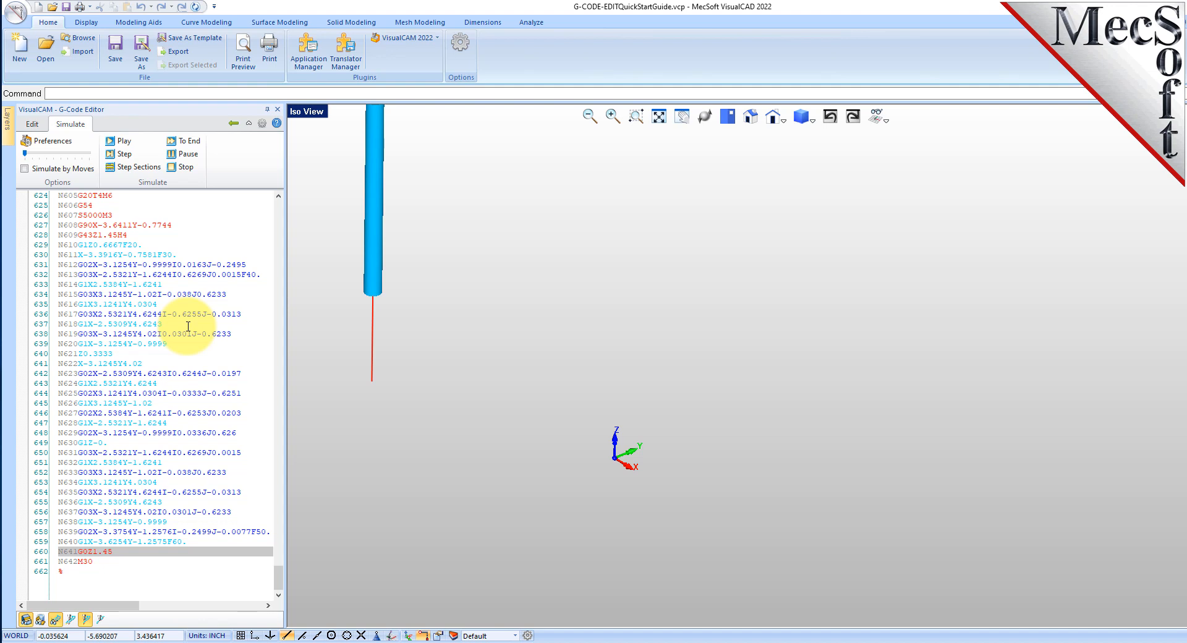
{"action": "left_click_drag", "start_coordinate": [277, 584], "coordinate": [276, 197]}
{"action": "left_click", "coordinate": [62, 195]}
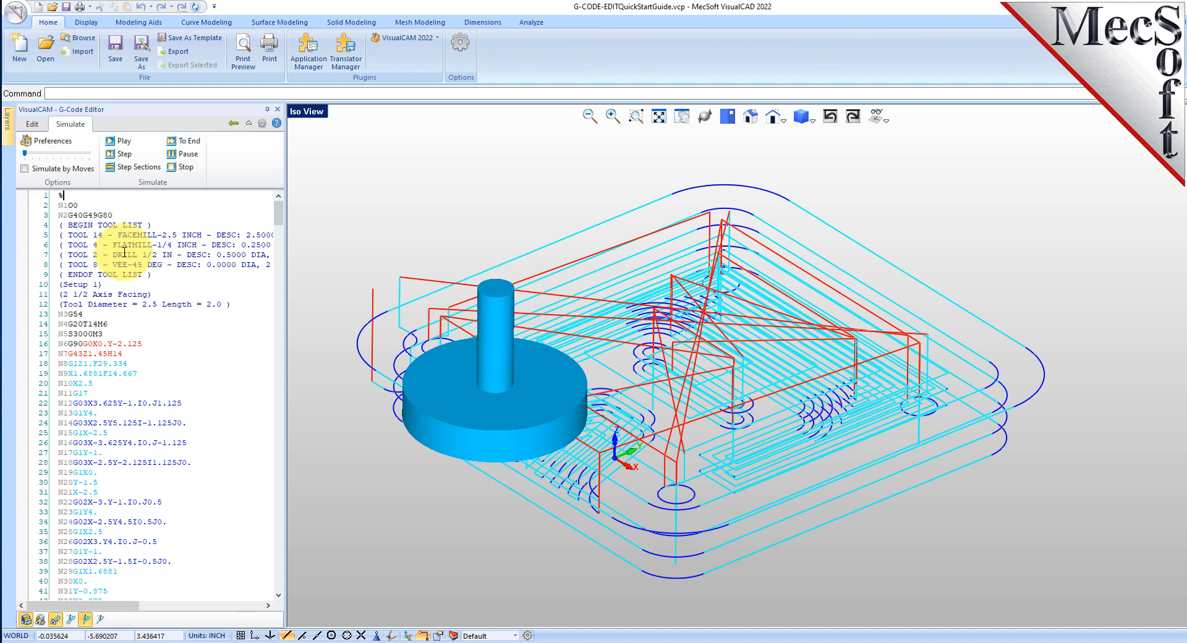
{"action": "left_click", "coordinate": [234, 125]}
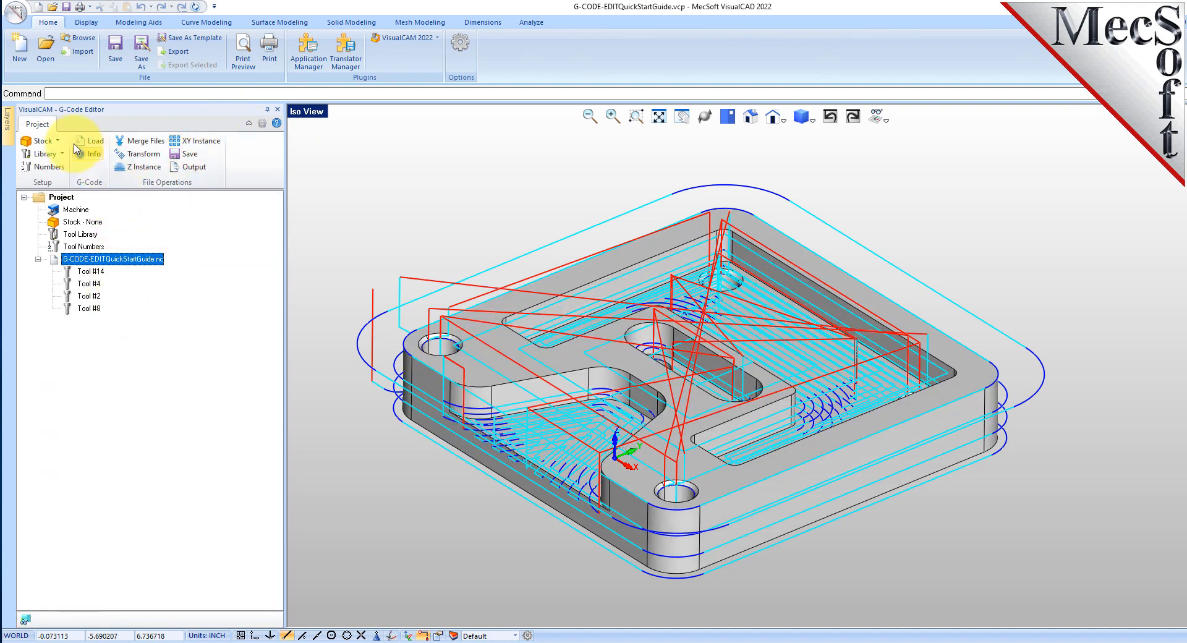
- Create a 6 × 6 × 1 inch box stock from the model's bounding box, with its corner at X -3, Y -1.5, Z 0
{"action": "left_click", "coordinate": [57, 143]}
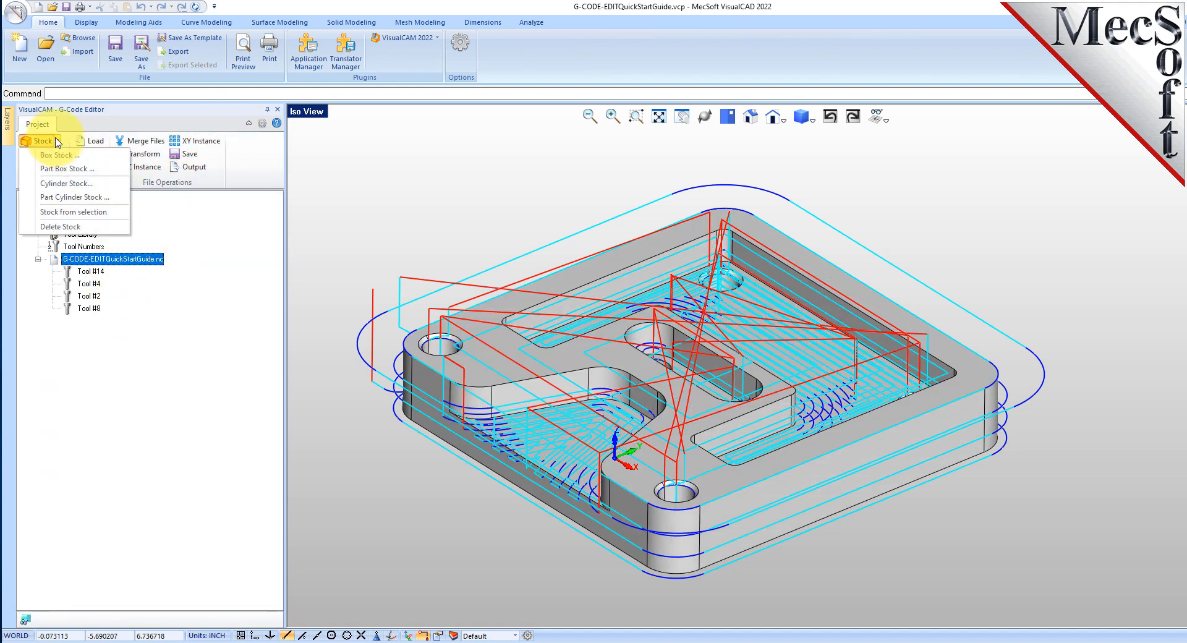
{"action": "left_click", "coordinate": [114, 157]}
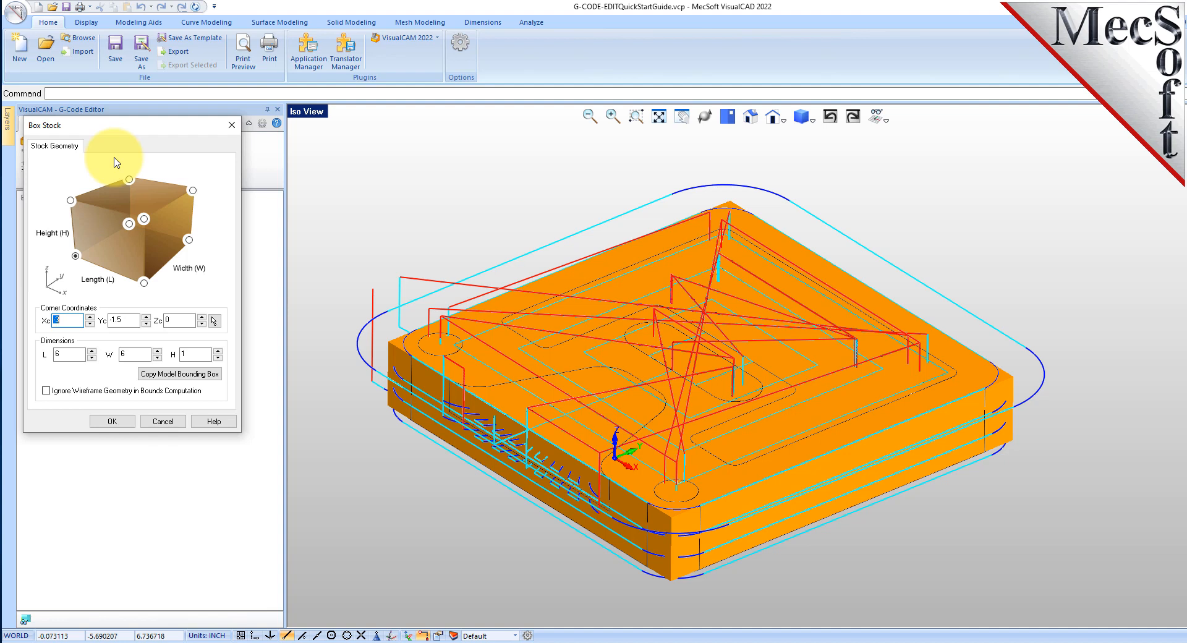
{"action": "left_click_drag", "start_coordinate": [119, 124], "coordinate": [187, 136]}
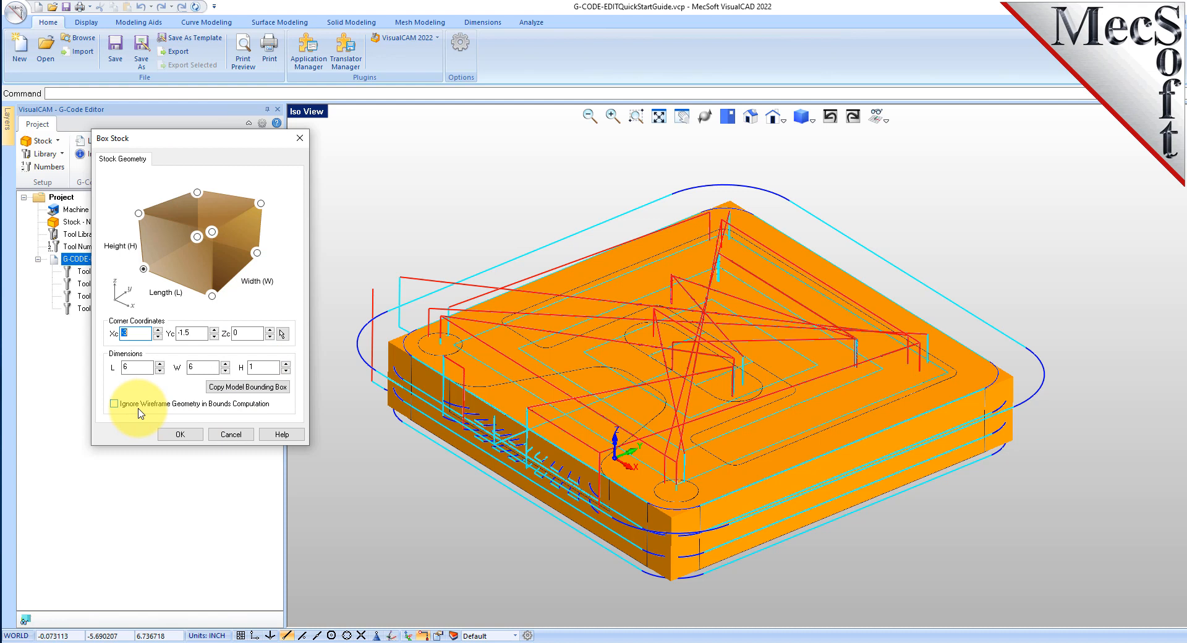
{"action": "left_click", "coordinate": [261, 388]}
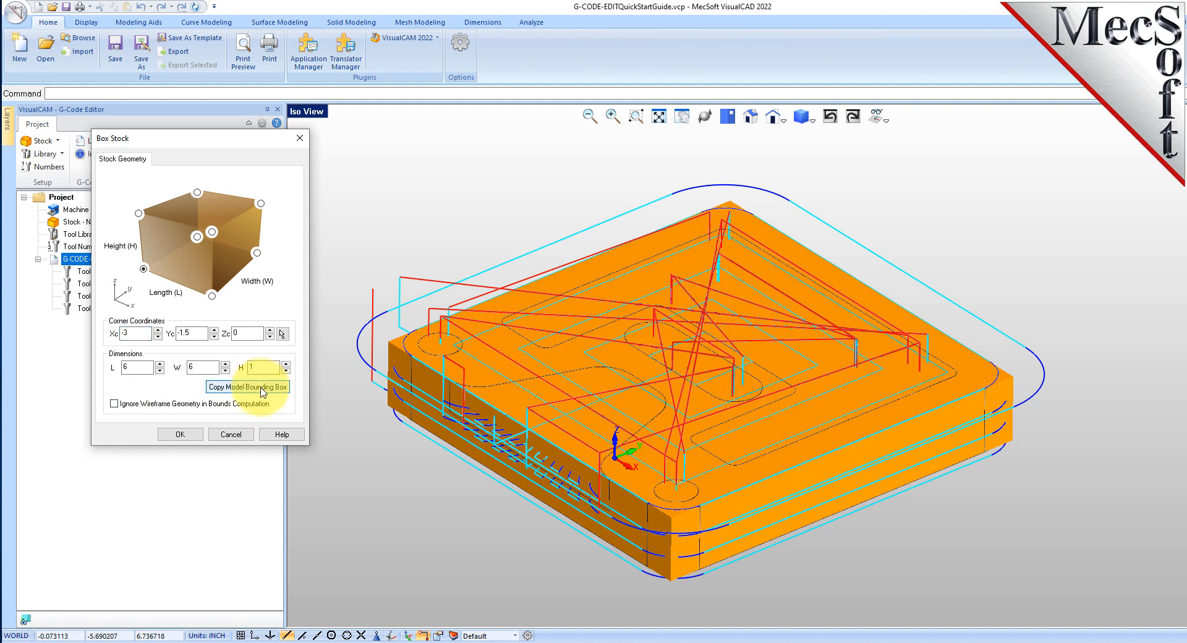
{"action": "mouse_move", "coordinate": [694, 511]}
{"action": "middle_mouse_down"}
{"action": "mouse_move", "coordinate": [683, 484]}
{"action": "mouse_move", "coordinate": [697, 512]}
{"action": "middle_mouse_up"}
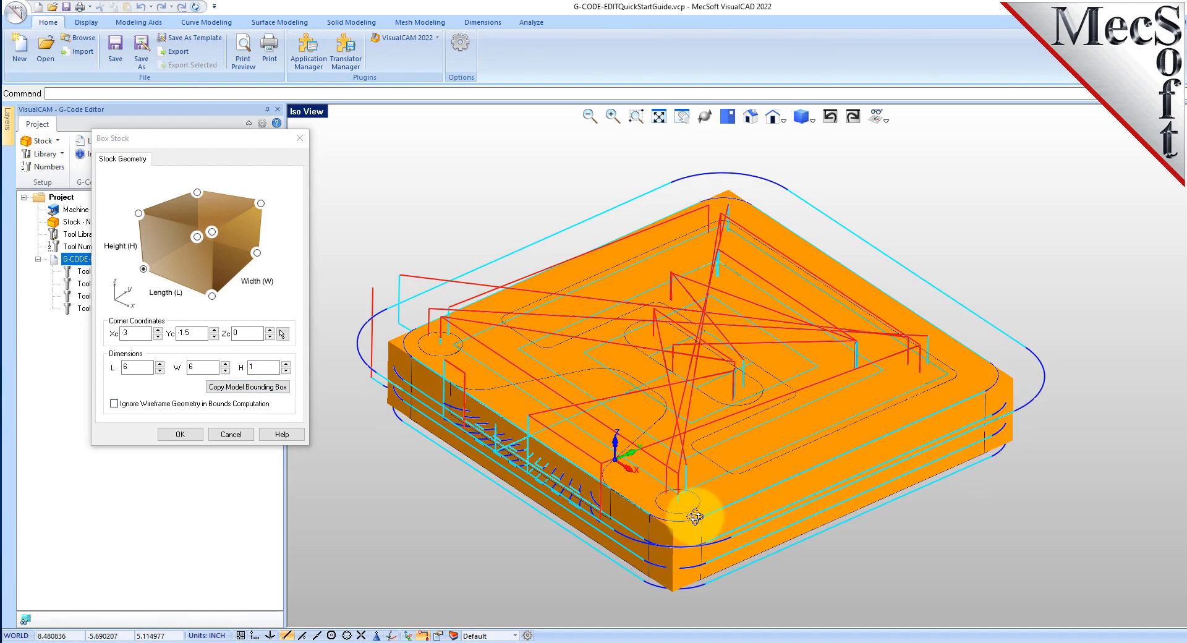
{"action": "left_click", "coordinate": [180, 434]}
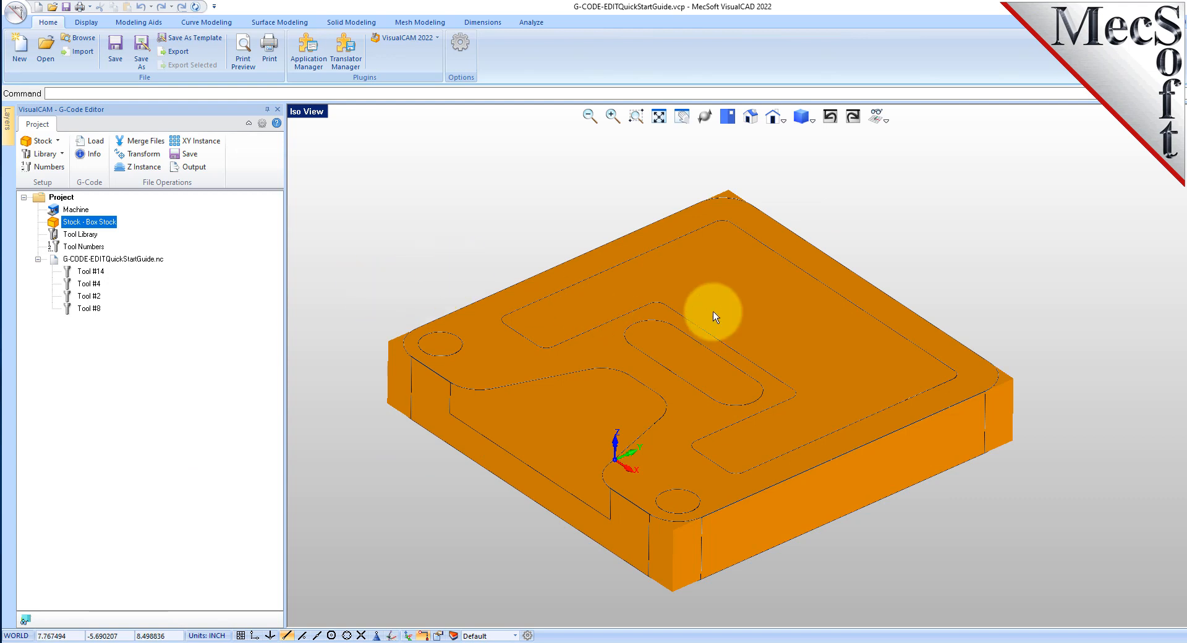
- Select the entire part model inside the box stock and delete it
{"action": "scroll", "coordinate": [668, 328], "scroll_direction": "down", "scroll_amount": 2}
{"action": "scroll", "coordinate": [631, 338], "scroll_direction": "down", "scroll_amount": 2}
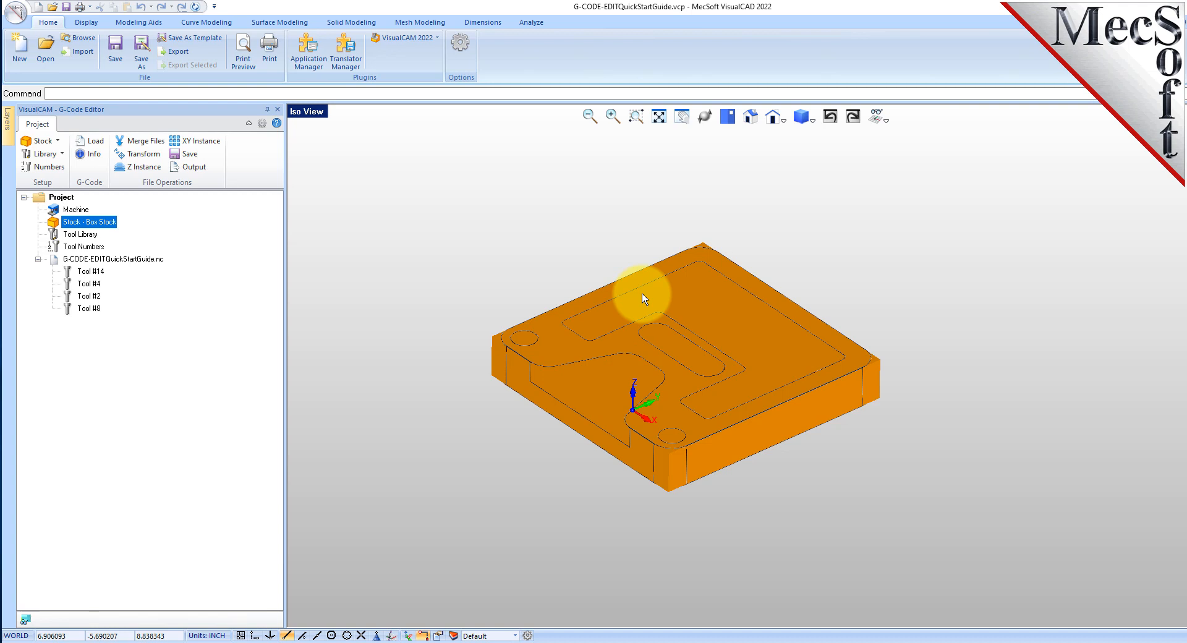
{"action": "scroll", "coordinate": [678, 354], "scroll_direction": "up", "scroll_amount": 2}
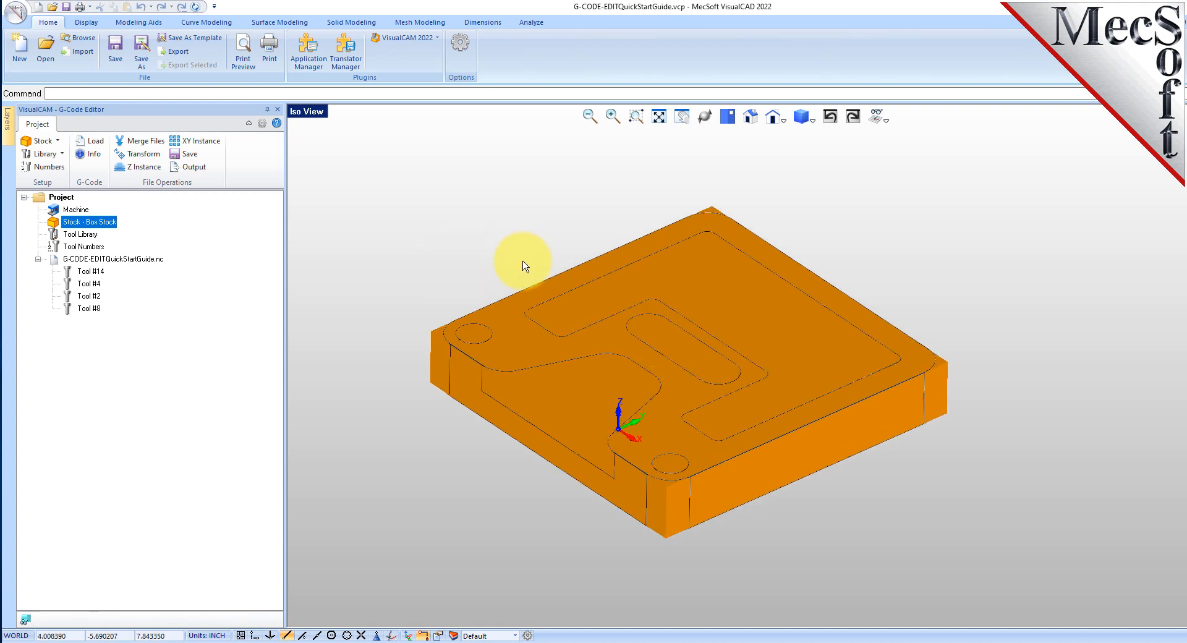
{"action": "left_click_drag", "start_coordinate": [350, 569], "coordinate": [986, 180]}
{"action": "key", "text": "Delete"}
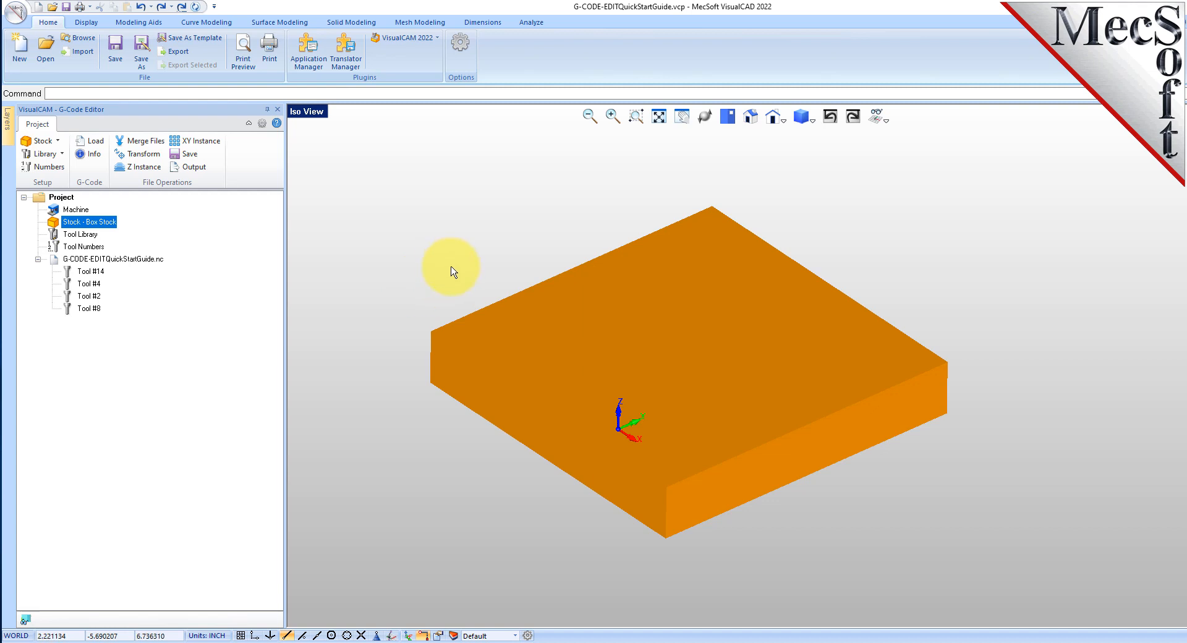
- Display the G-CODE-EDITQuickStartGuide.nc toolpath over the box stock and examine how it fits the block
{"action": "mouse_move", "coordinate": [676, 356]}
{"action": "middle_mouse_down"}
{"action": "mouse_move", "coordinate": [675, 410]}
{"action": "mouse_move", "coordinate": [676, 373]}
{"action": "mouse_move", "coordinate": [661, 370]}
{"action": "middle_mouse_up"}
{"action": "left_click", "coordinate": [115, 262]}
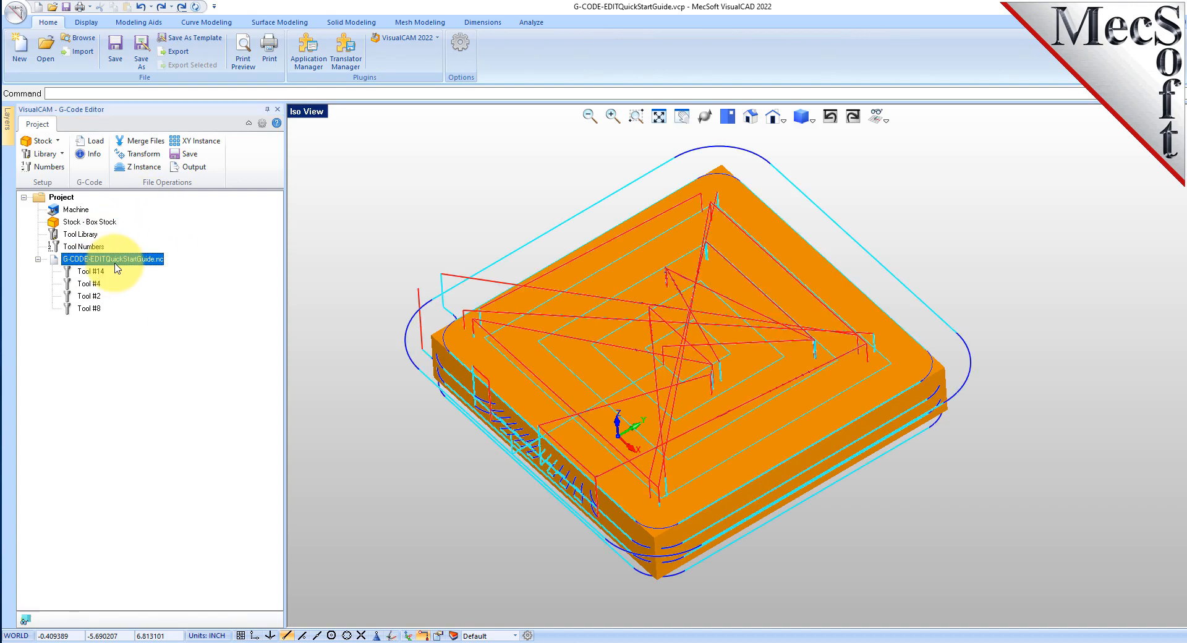
{"action": "middle_click_drag", "start_coordinate": [551, 427], "coordinate": [587, 407]}
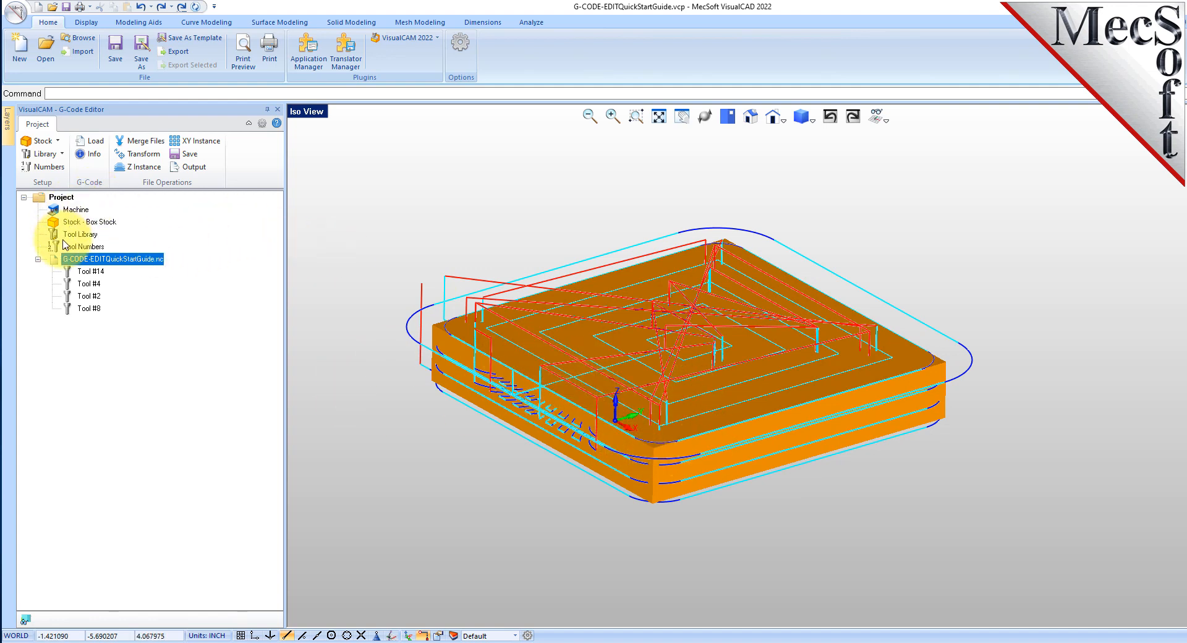
- Set the box stock's height to 1.15 inches, measured from its lower corner
{"action": "left_click", "coordinate": [55, 223]}
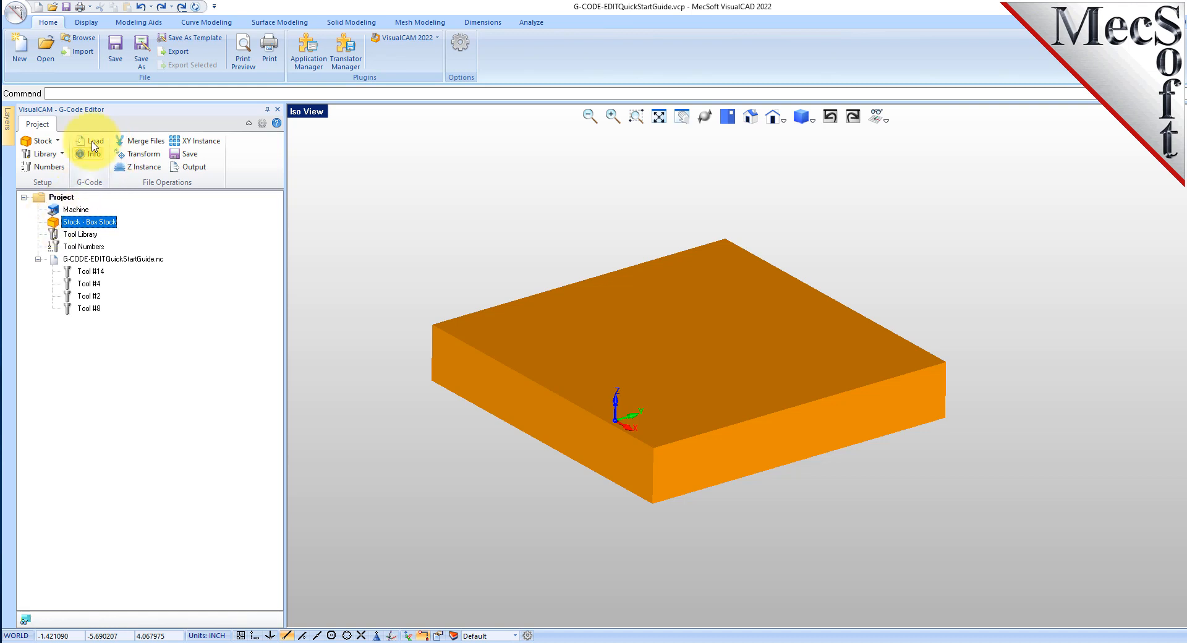
{"action": "left_click", "coordinate": [57, 141]}
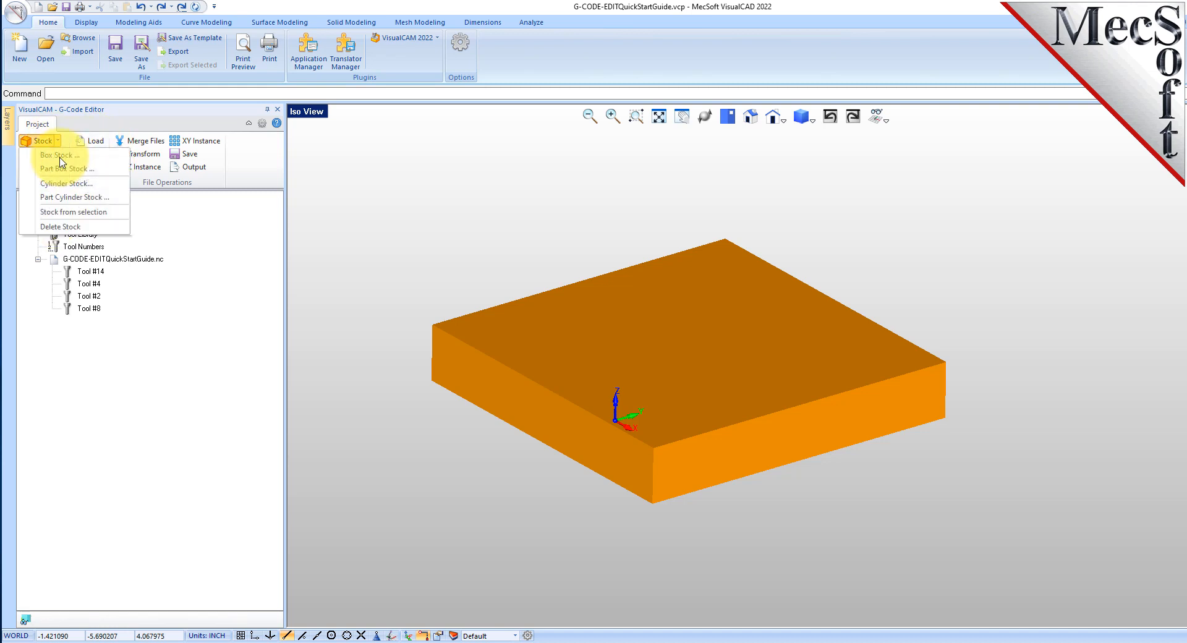
{"action": "left_click", "coordinate": [59, 157]}
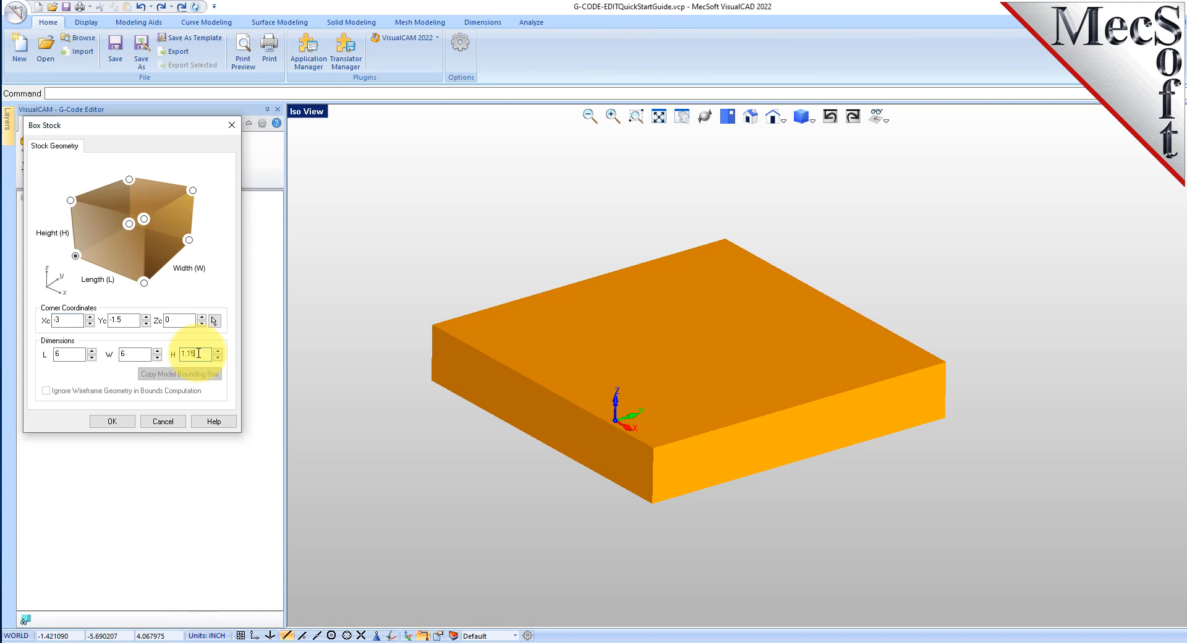
{"action": "left_click", "coordinate": [76, 256]}
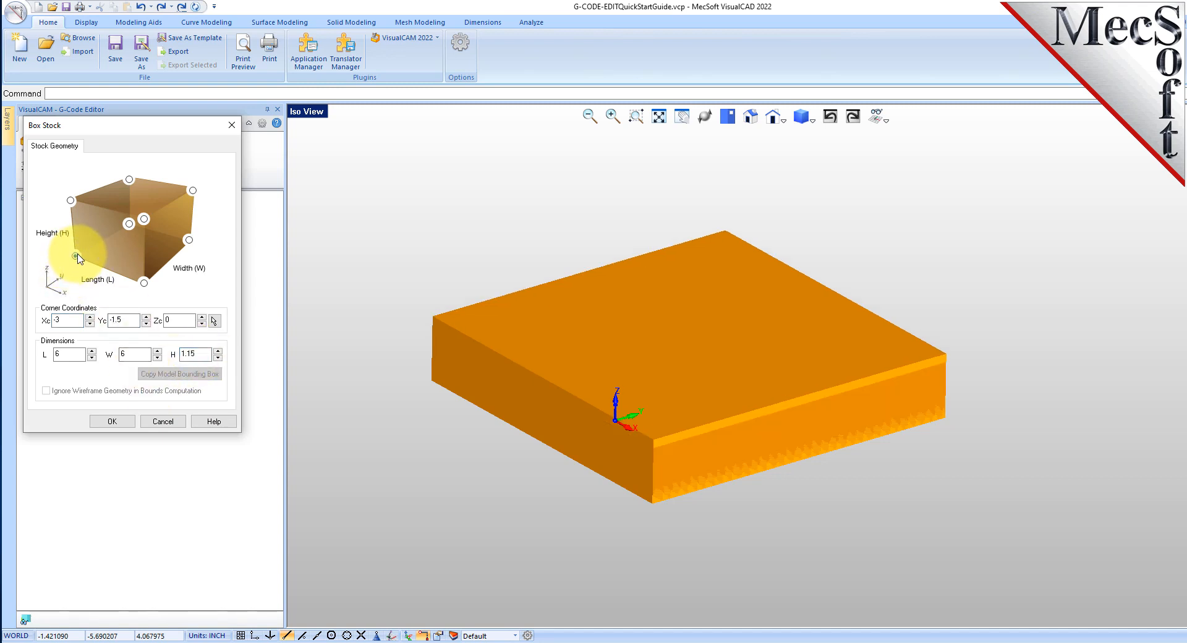
{"action": "left_click", "coordinate": [112, 422]}
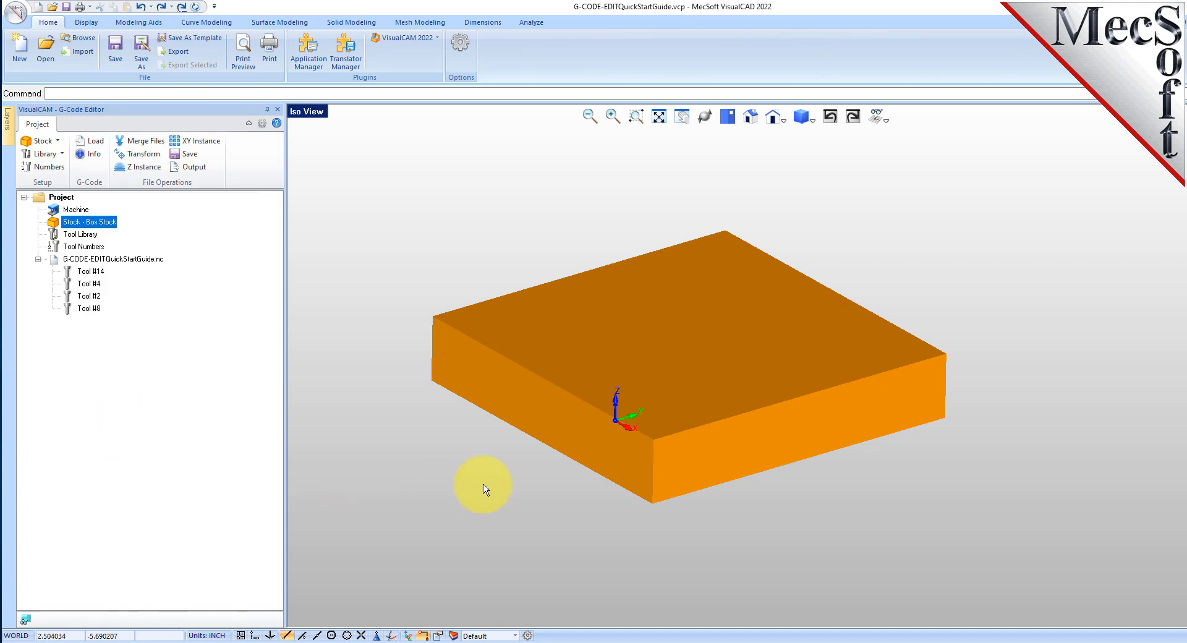
- Simulate the material removal of G-CODE-EDITQuickStartGuide.nc on the box stock to the last block and inspect the cut part
{"action": "left_click", "coordinate": [116, 261]}
{"action": "mouse_move", "coordinate": [624, 388]}
{"action": "middle_mouse_down"}
{"action": "mouse_move", "coordinate": [636, 402]}
{"action": "mouse_move", "coordinate": [641, 390]}
{"action": "middle_mouse_up"}
{"action": "scroll", "coordinate": [682, 360], "scroll_direction": "up", "scroll_amount": 3}
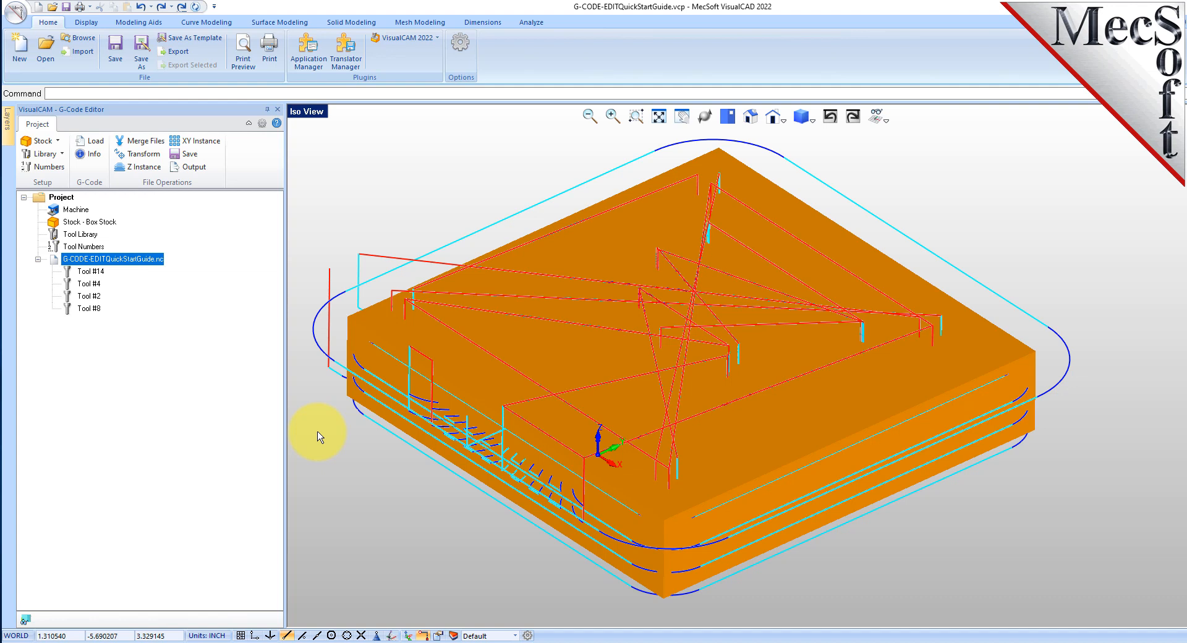
{"action": "right_click", "coordinate": [155, 263]}
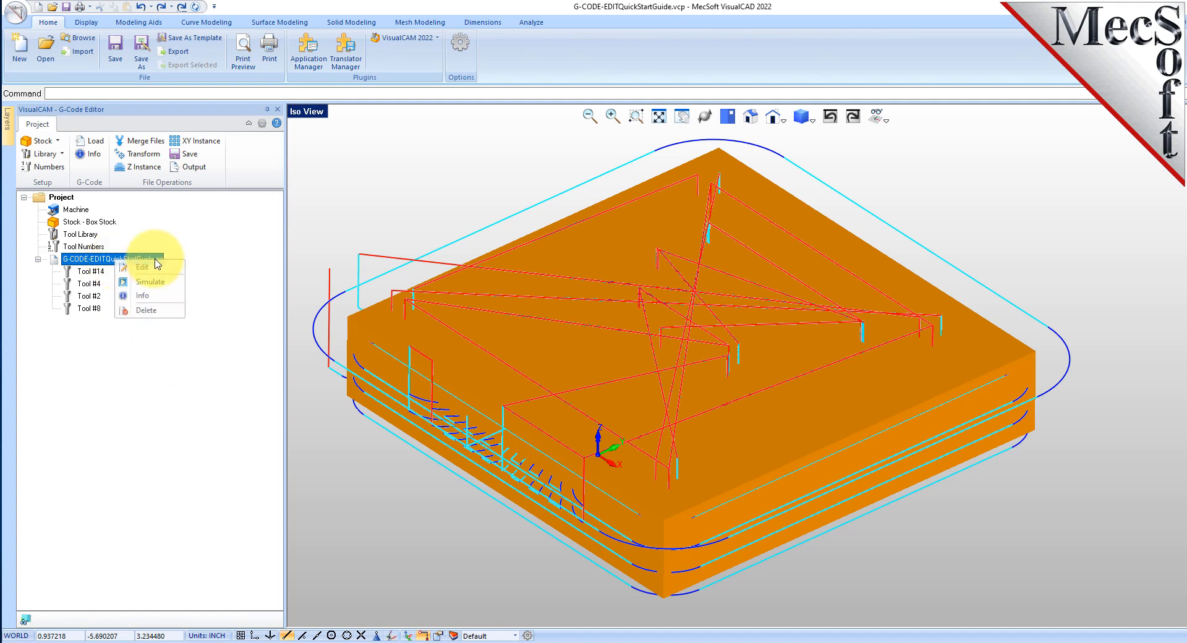
{"action": "left_click", "coordinate": [149, 282]}
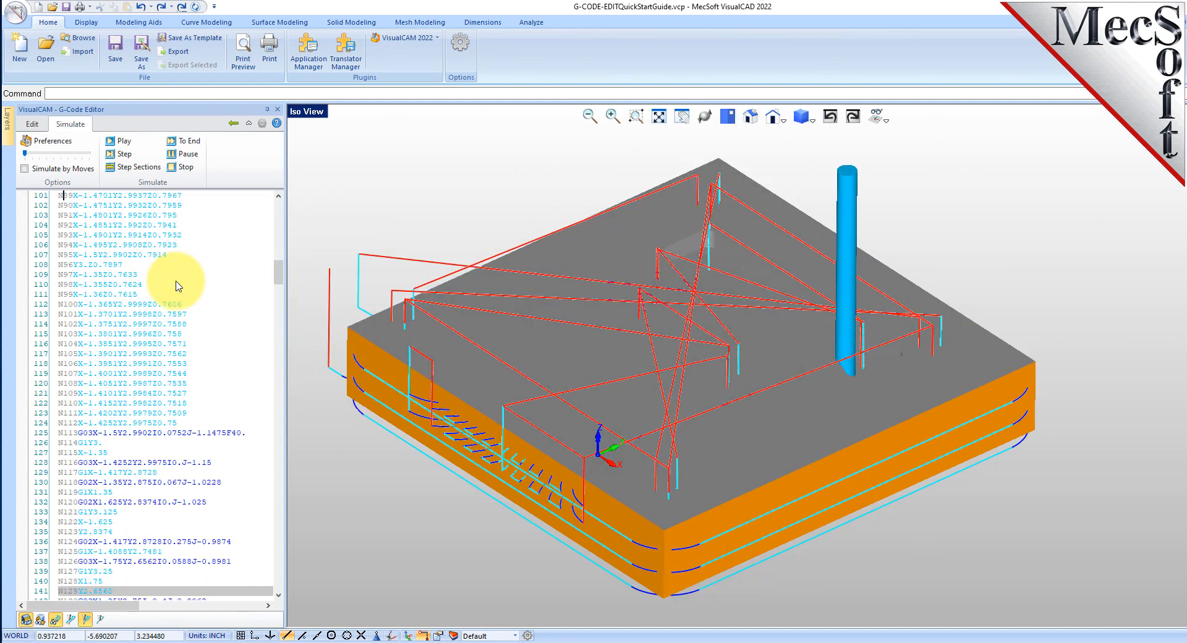
{"action": "middle_click_drag", "start_coordinate": [632, 448], "coordinate": [645, 453]}
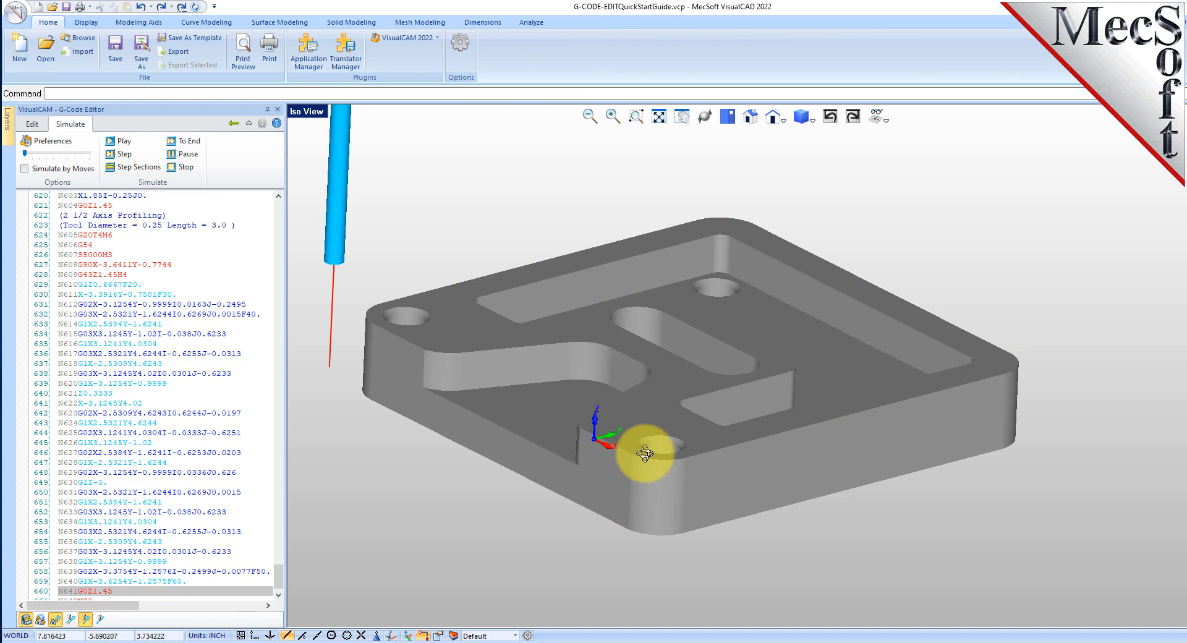
{"action": "mouse_move", "coordinate": [706, 376]}
{"action": "middle_mouse_down"}
{"action": "mouse_move", "coordinate": [710, 407]}
{"action": "mouse_move", "coordinate": [708, 361]}
{"action": "middle_mouse_up"}
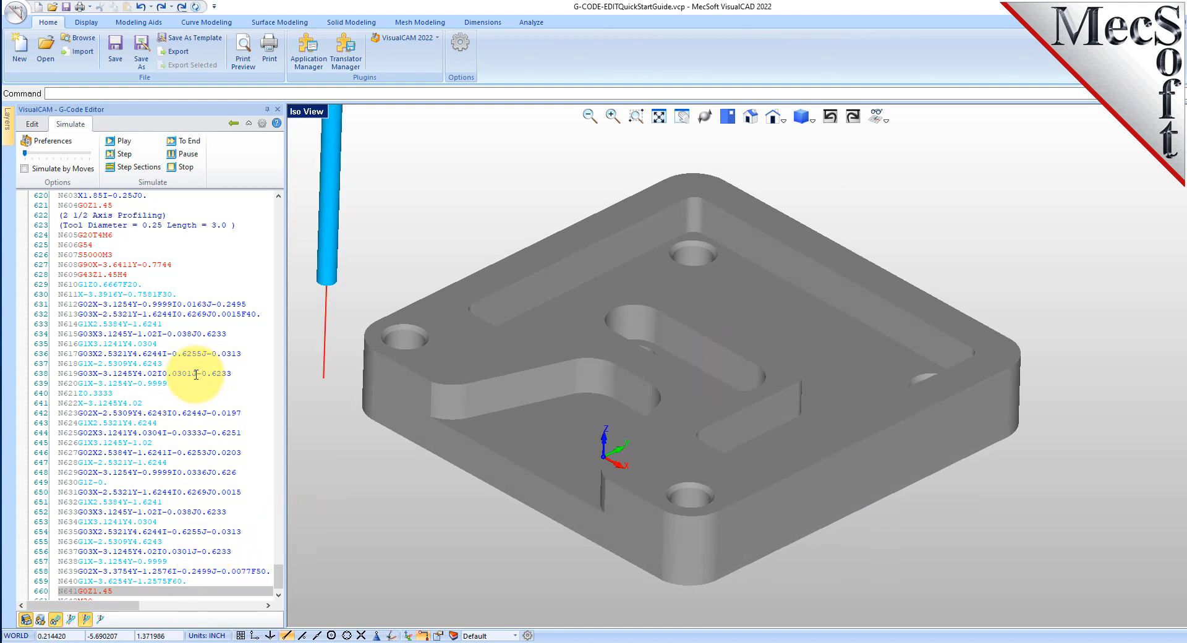
{"action": "scroll", "coordinate": [639, 348], "scroll_direction": "down", "scroll_amount": 3}
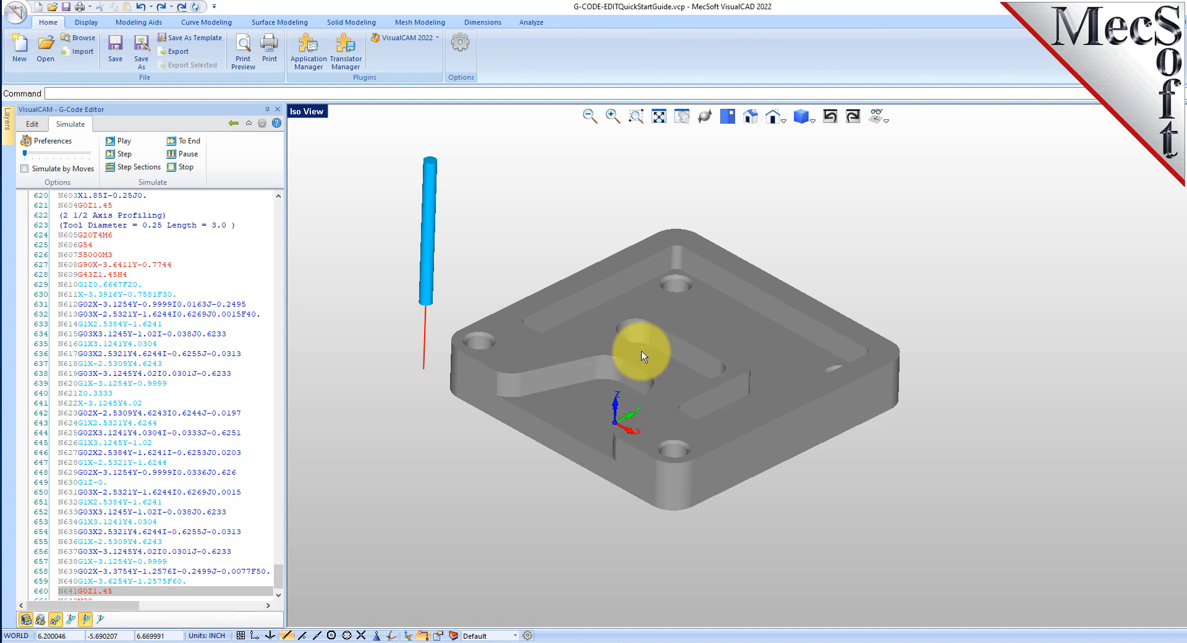
- Follow the tool through the final profiling operation by moving line by line from block N605 to block N630
{"action": "left_click", "coordinate": [136, 235]}
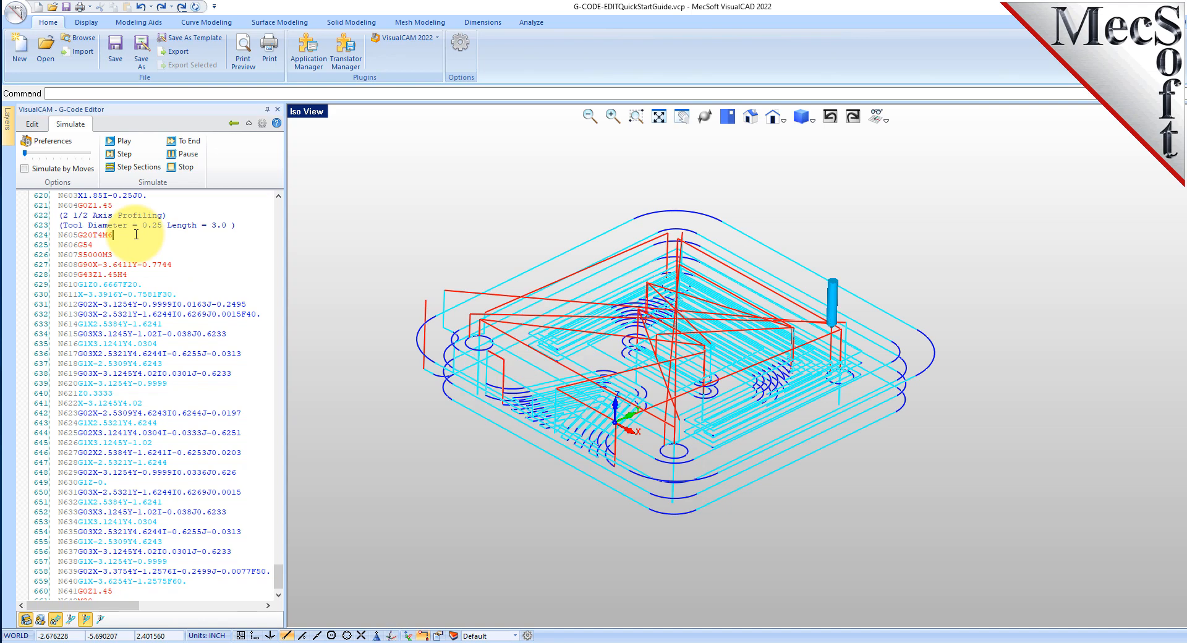
{"action": "key", "text": "Down"}
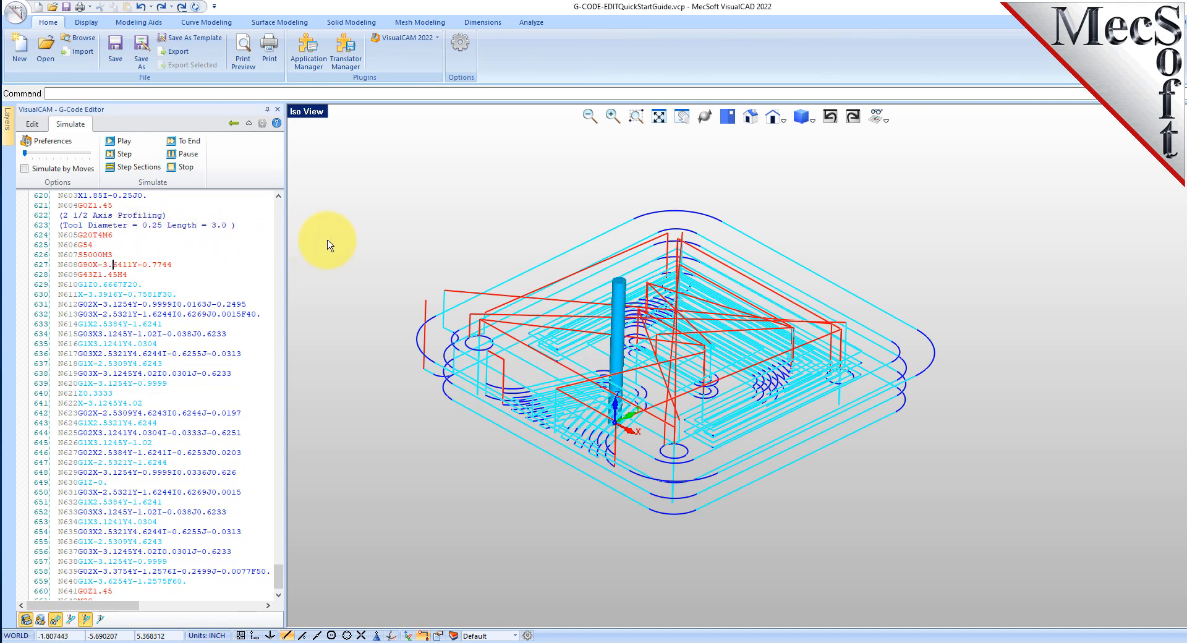
{"action": "key", "text": "Down"}
{"action": "key", "text": "Down"}
{"action": "key", "text": "Down"}
{"action": "key", "text": "Down"}
{"action": "key", "text": "Down"}
{"action": "key", "text": "Down"}
{"action": "key", "text": "Down"}
{"action": "key", "text": "Down"}
{"action": "key", "text": "Down"}
{"action": "key", "text": "Down"}
{"action": "key", "text": "Down"}
{"action": "key", "text": "Down"}
{"action": "key", "text": "Down"}
{"action": "key", "text": "Down"}
{"action": "key", "text": "Down"}
{"action": "key", "text": "Down"}
{"action": "key", "text": "Down"}
{"action": "key", "text": "Down"}
{"action": "key", "text": "Down"}
{"action": "key", "text": "Down"}
{"action": "key", "text": "Down"}
{"action": "key", "text": "Down"}
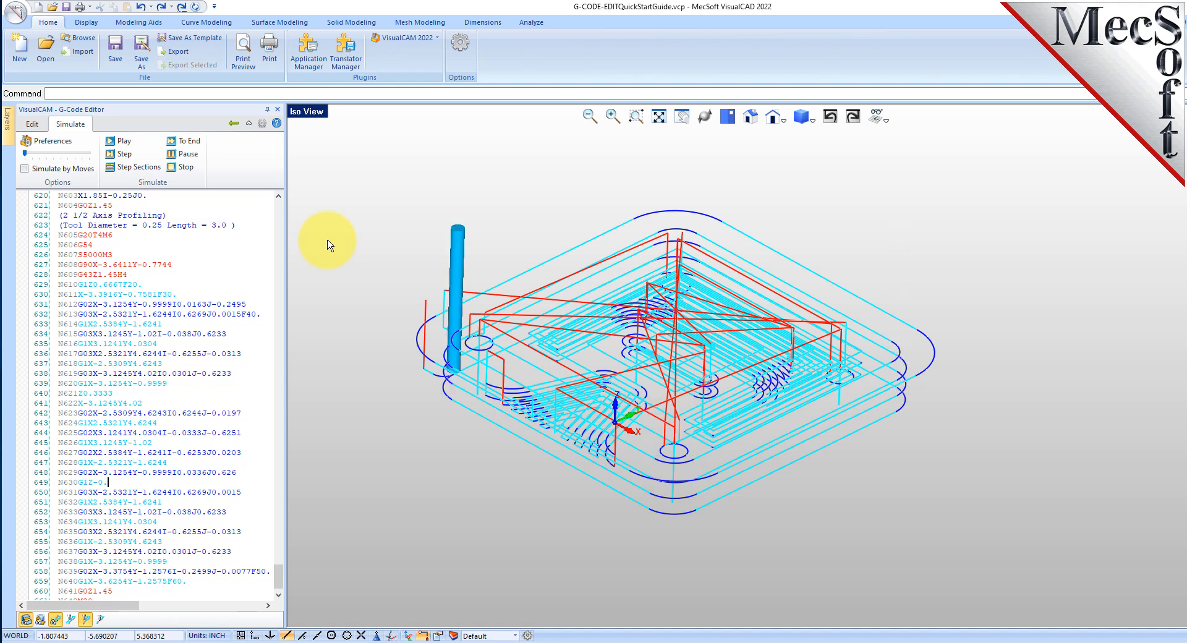
- Return to the first G-code line and play the material removal simulation through to the final block N641
{"action": "scroll", "coordinate": [279, 481], "scroll_direction": "up", "scroll_amount": 20}
{"action": "scroll", "coordinate": [278, 371], "scroll_direction": "up", "scroll_amount": 20}
{"action": "left_click", "coordinate": [123, 196]}
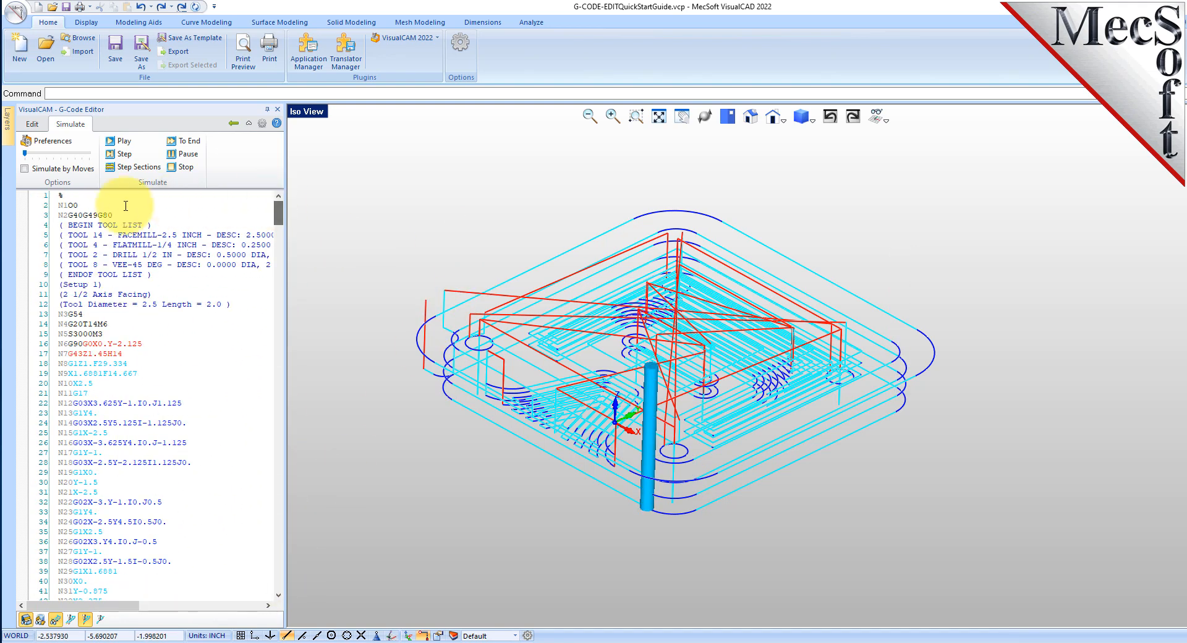
{"action": "left_click", "coordinate": [126, 144]}
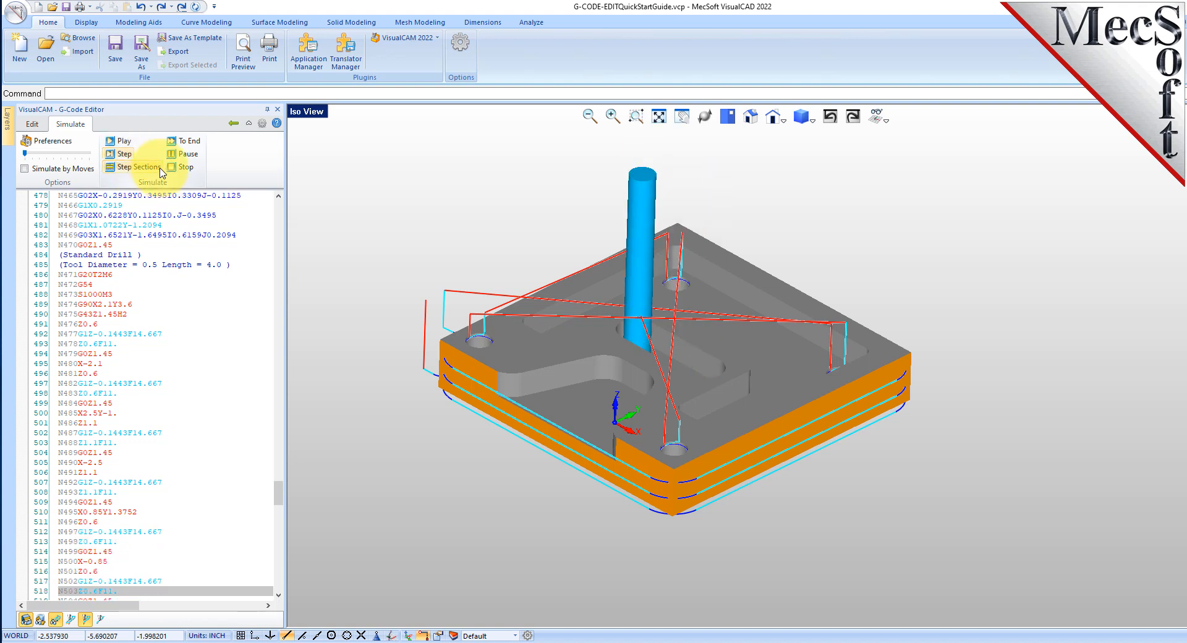
{"action": "left_click", "coordinate": [127, 147]}
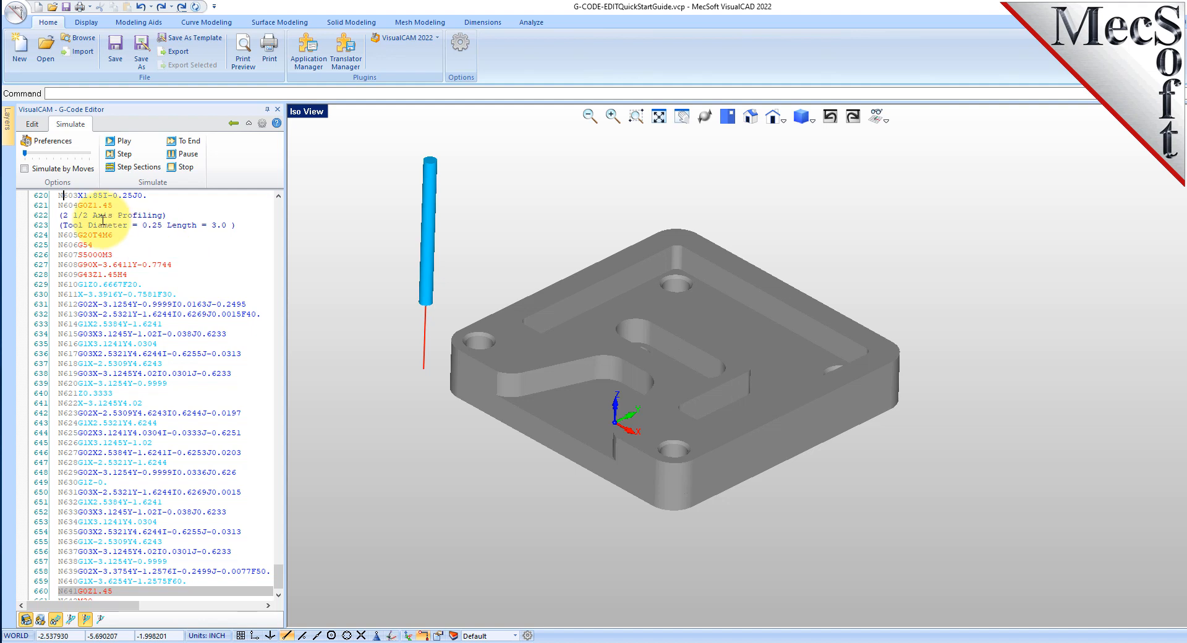
- Review the file information for G-CODE-EDITQuickStartGuide.nc, including its tools, GOTO count, machine time and size
{"action": "left_click", "coordinate": [33, 125]}
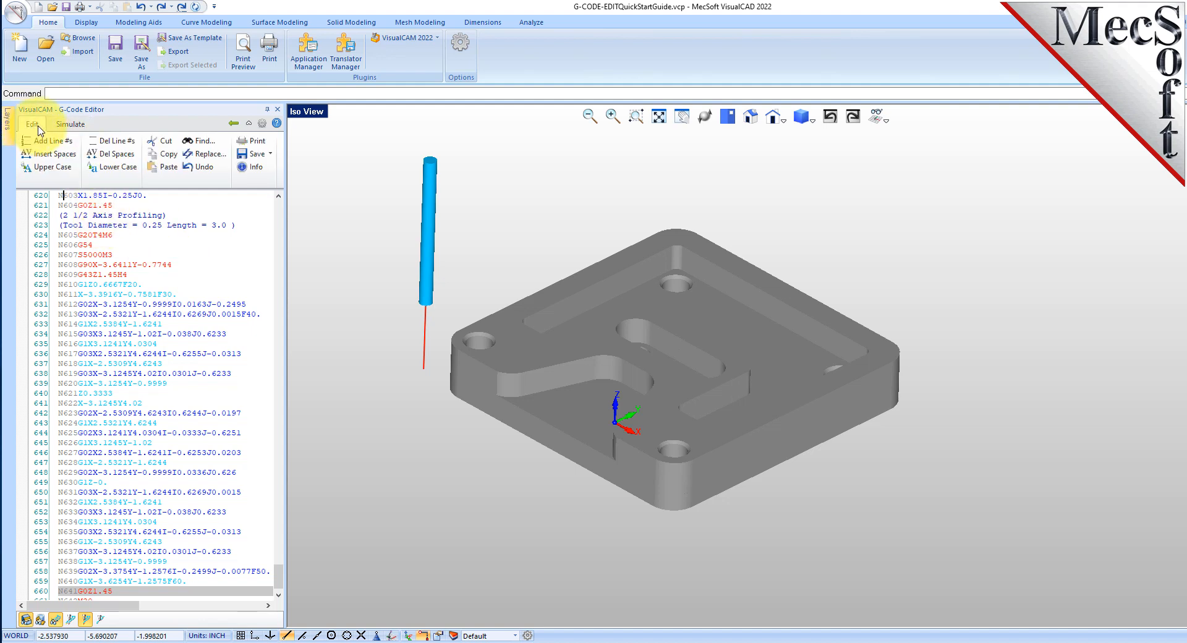
{"action": "left_click", "coordinate": [264, 167]}
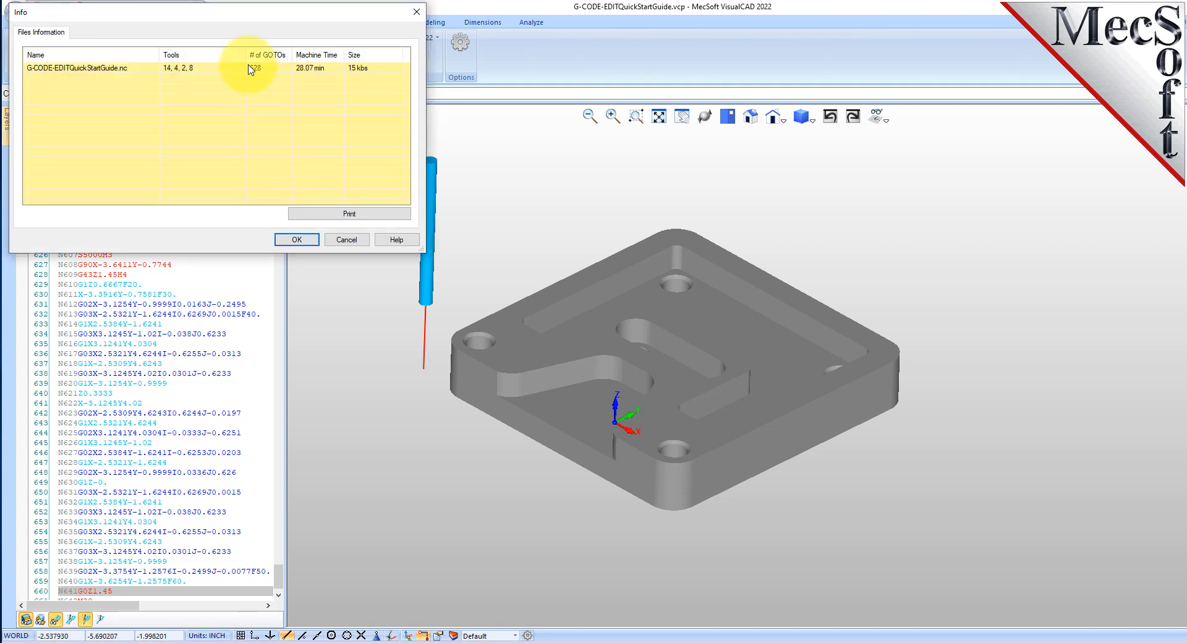
{"action": "left_click_drag", "start_coordinate": [304, 21], "coordinate": [323, 111]}
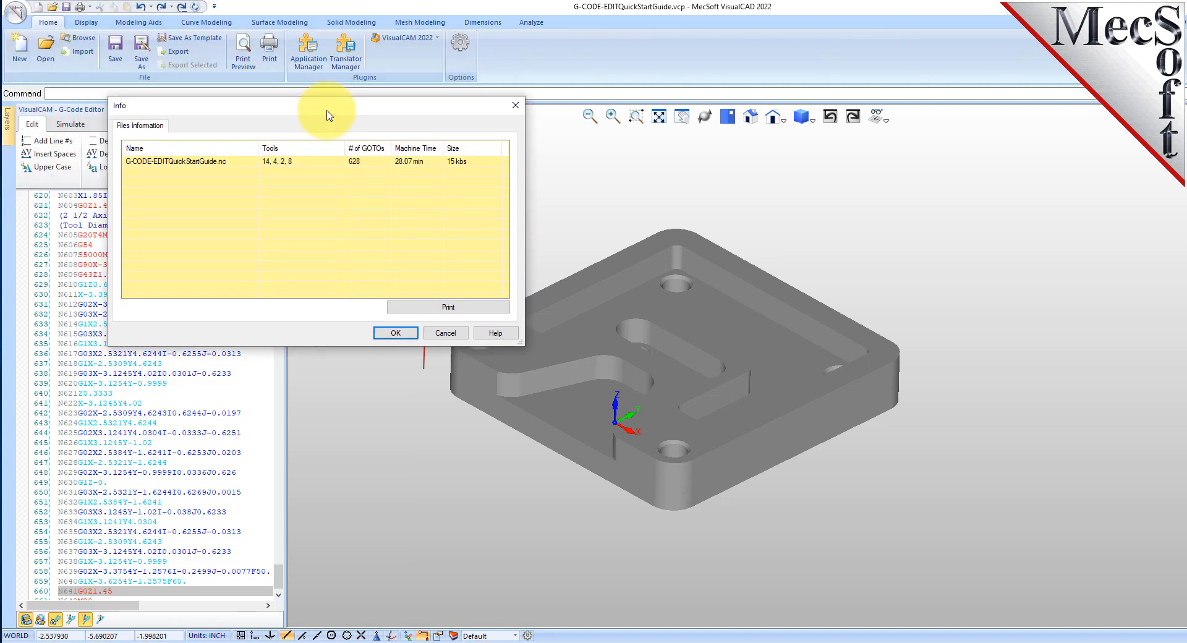
{"action": "left_click", "coordinate": [136, 162]}
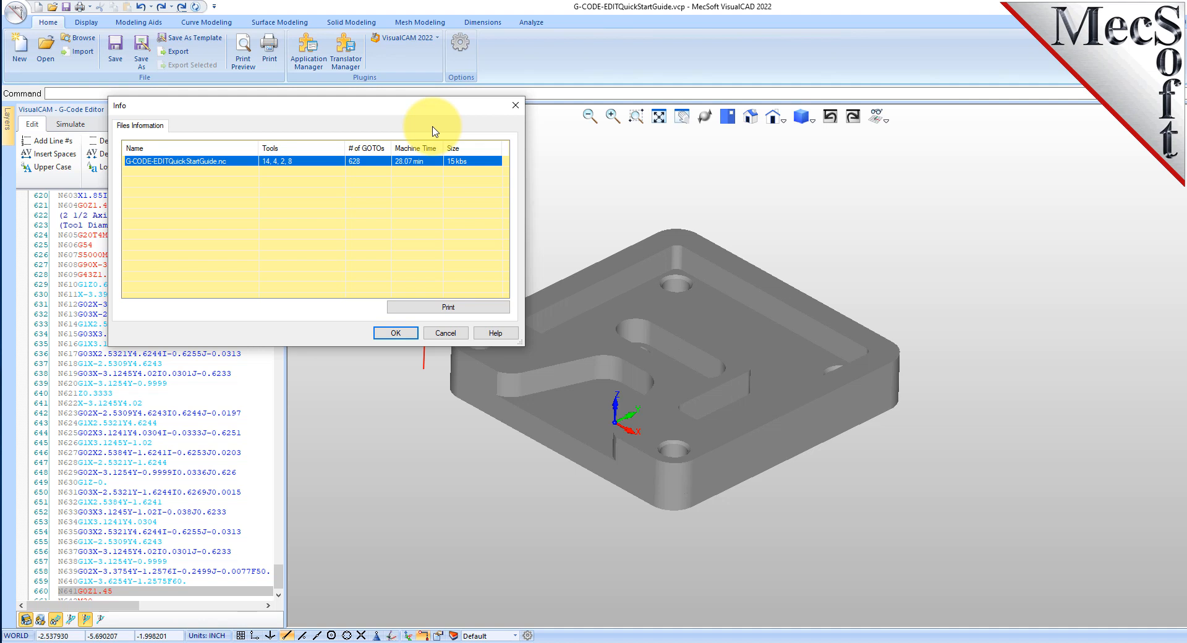
{"action": "left_click", "coordinate": [395, 332]}
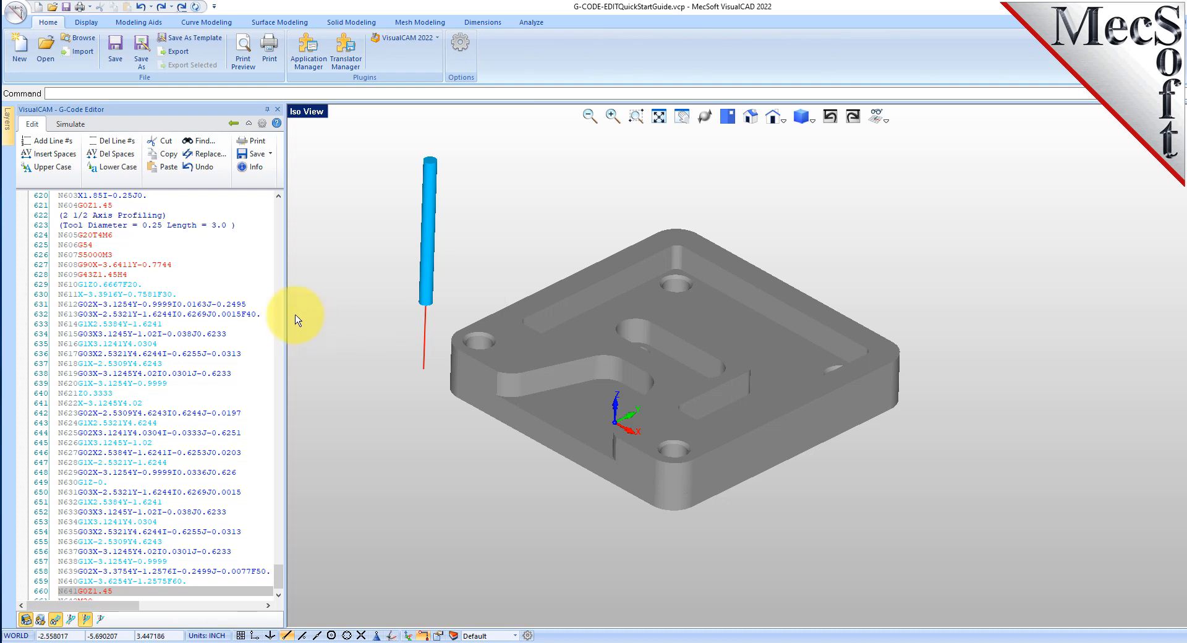
- Return to the project tree and reopen G-CODE-EDITQuickStartGuide.nc for editing
{"action": "left_click", "coordinate": [238, 124]}
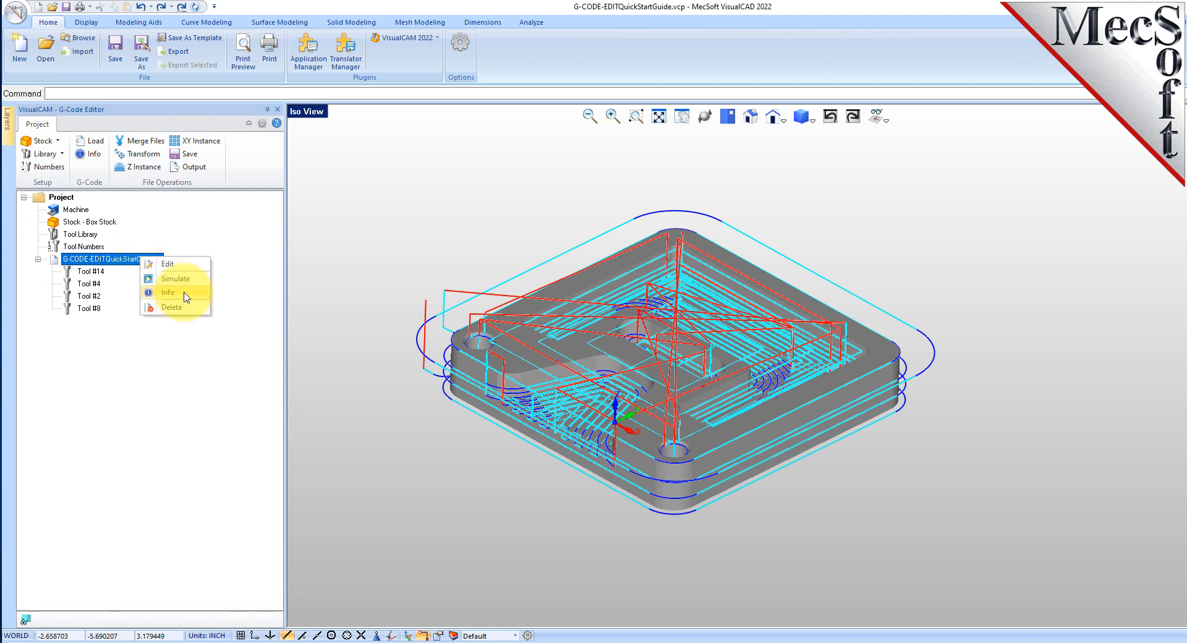
{"action": "left_click", "coordinate": [235, 334]}
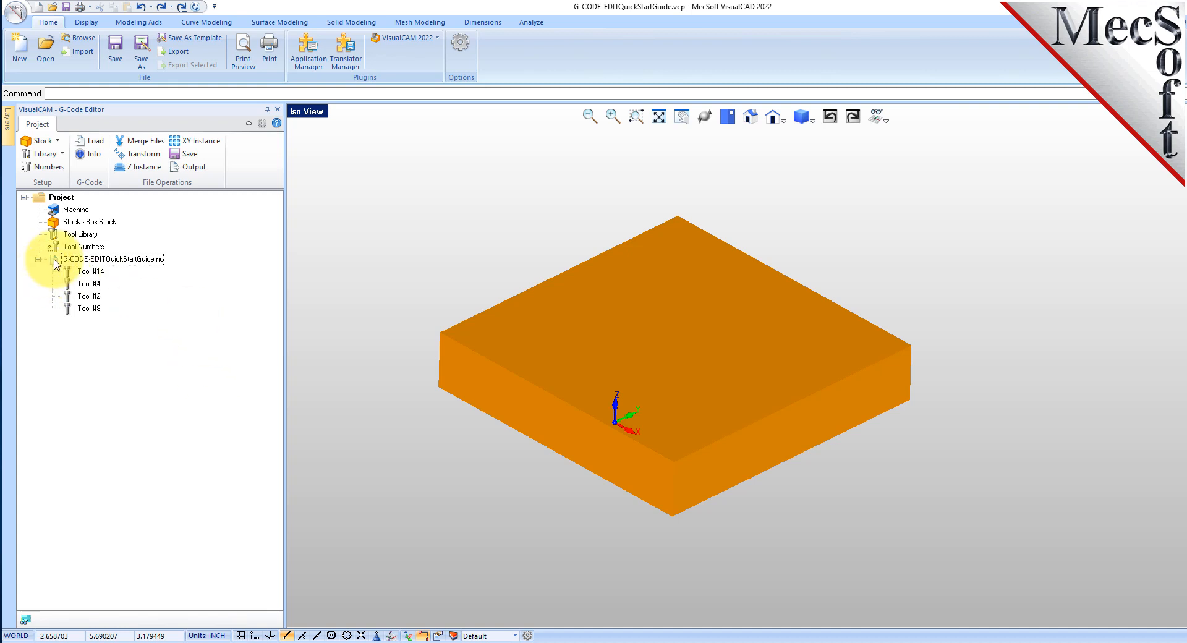
{"action": "left_click", "coordinate": [93, 259]}
{"action": "right_click", "coordinate": [142, 263]}
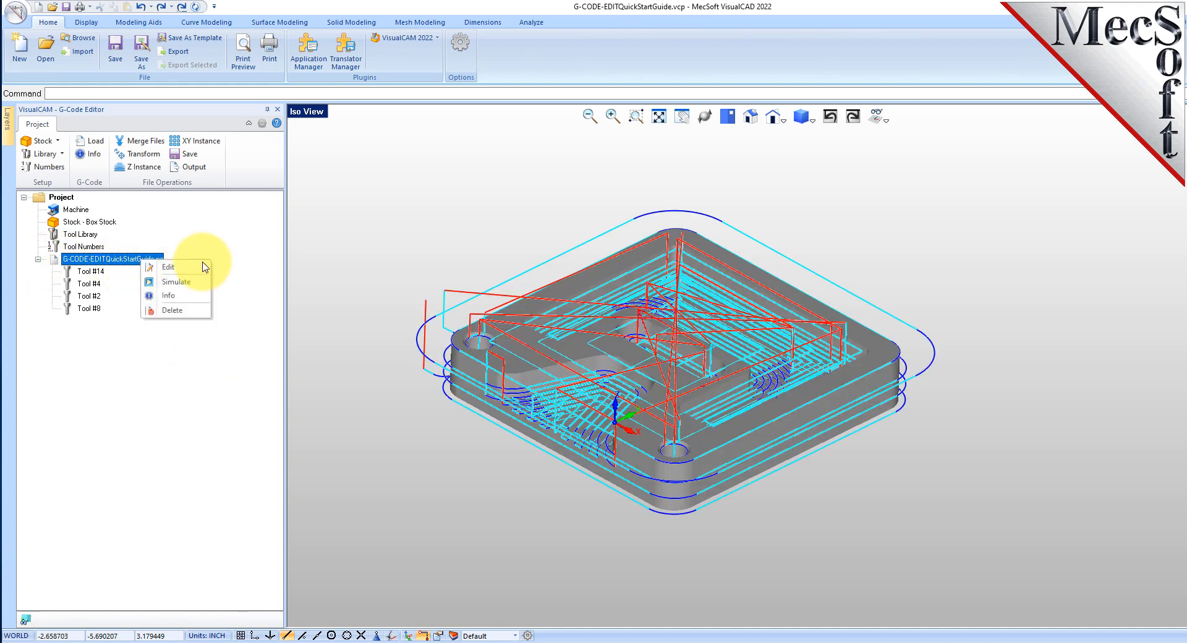
{"action": "left_click", "coordinate": [199, 267]}
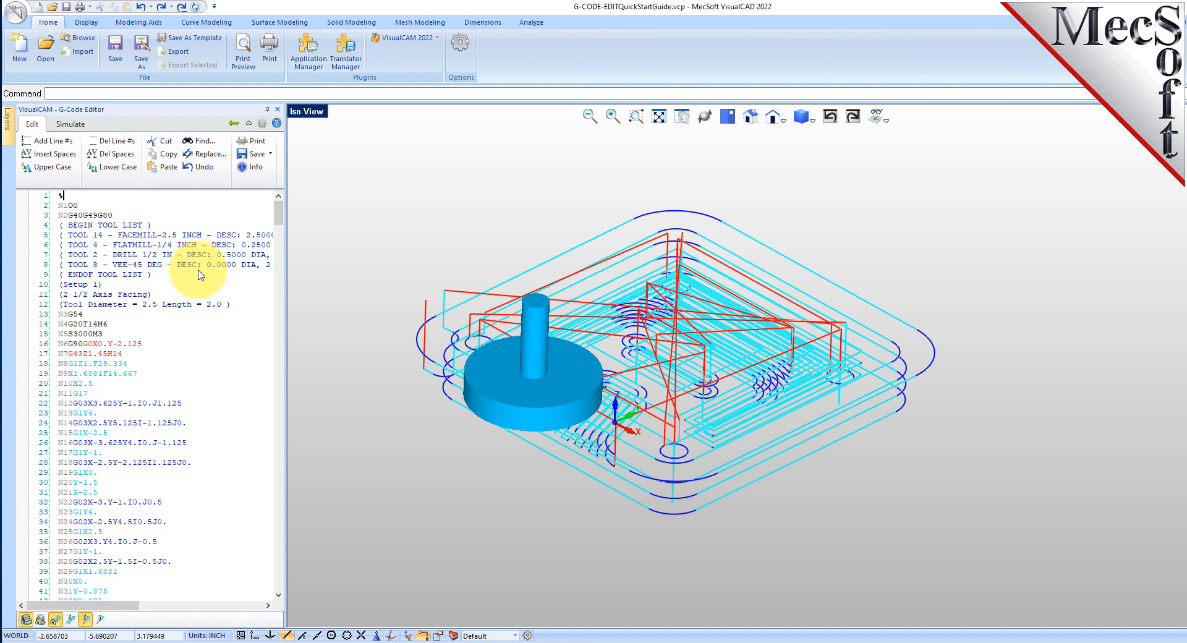
- Jump between the tool changes in the G-code up to the standard drill at block N471, and go to the program's end
{"action": "right_click", "coordinate": [148, 304]}
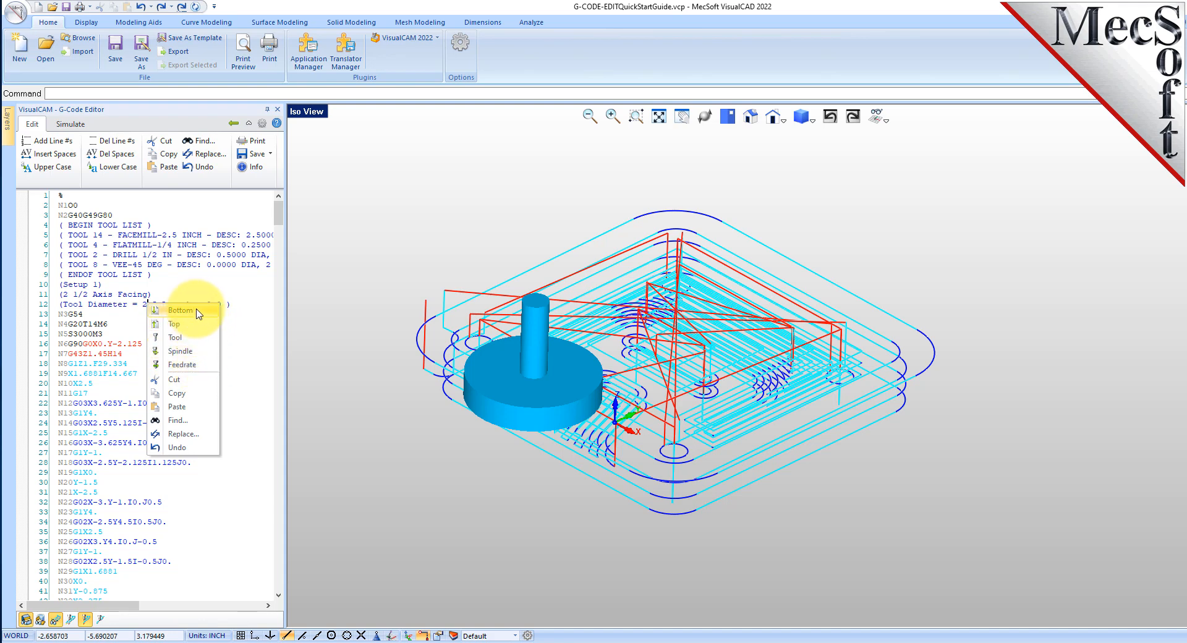
{"action": "left_click", "coordinate": [184, 337]}
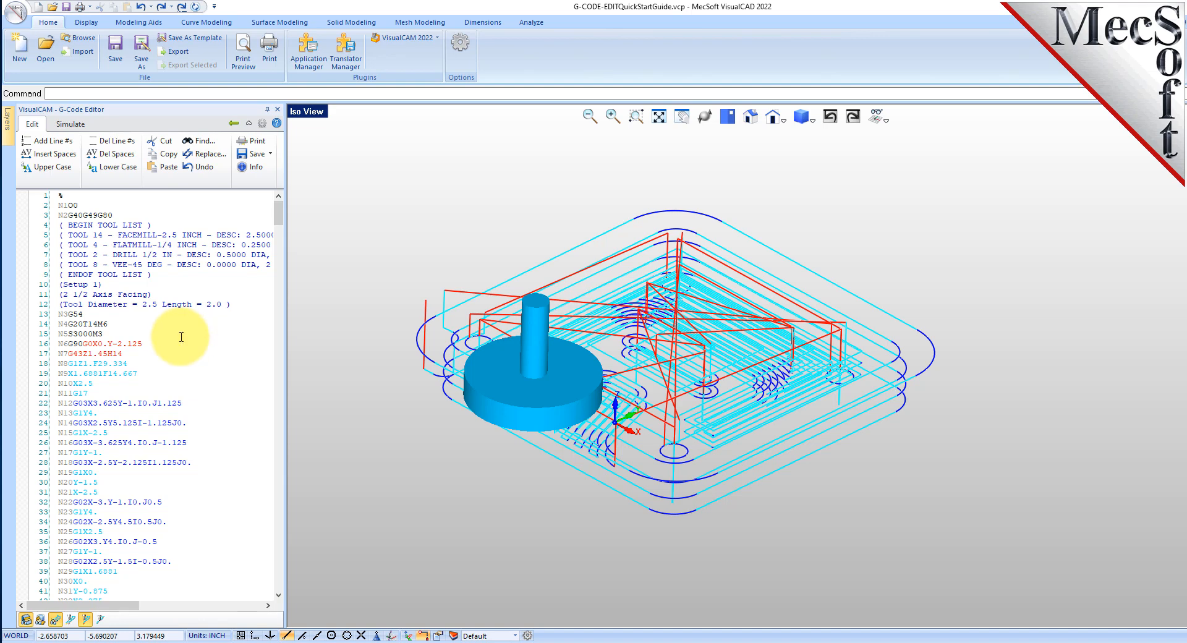
{"action": "right_click", "coordinate": [115, 354]}
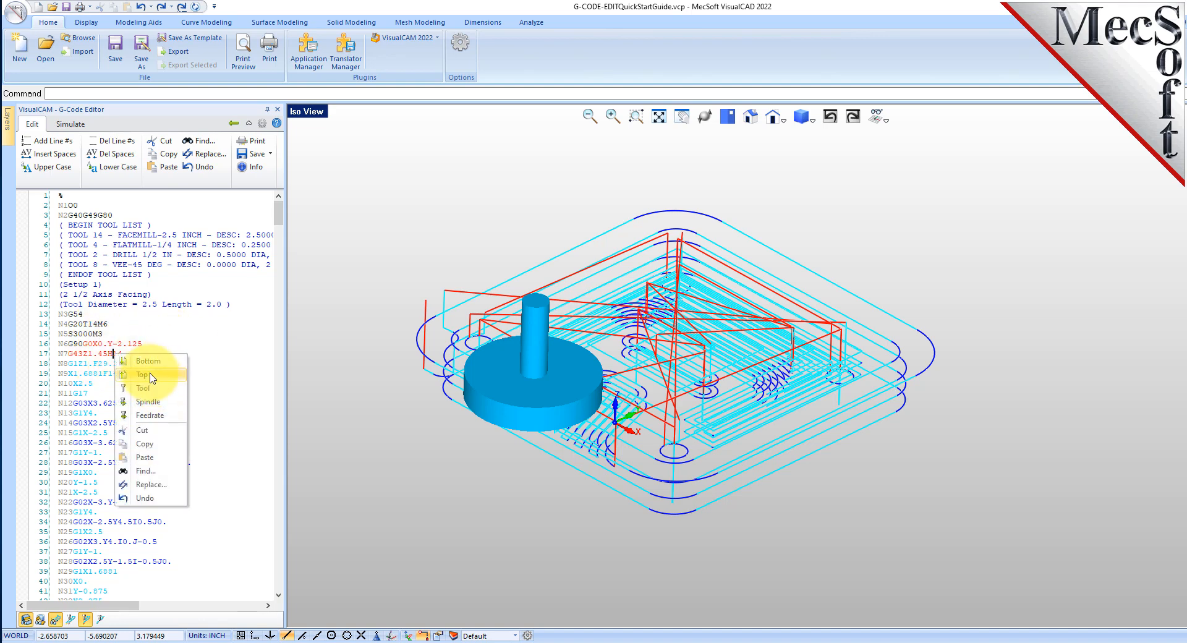
{"action": "left_click", "coordinate": [149, 389]}
{"action": "scroll", "coordinate": [148, 383], "scroll_direction": "down", "scroll_amount": 10}
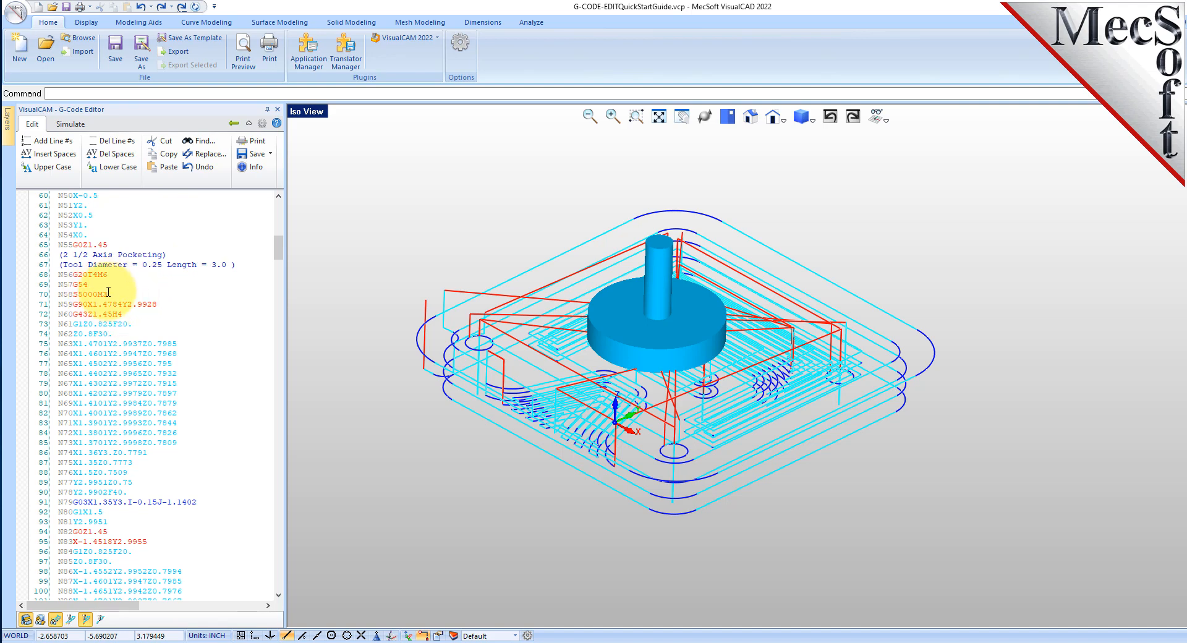
{"action": "right_click", "coordinate": [110, 293]}
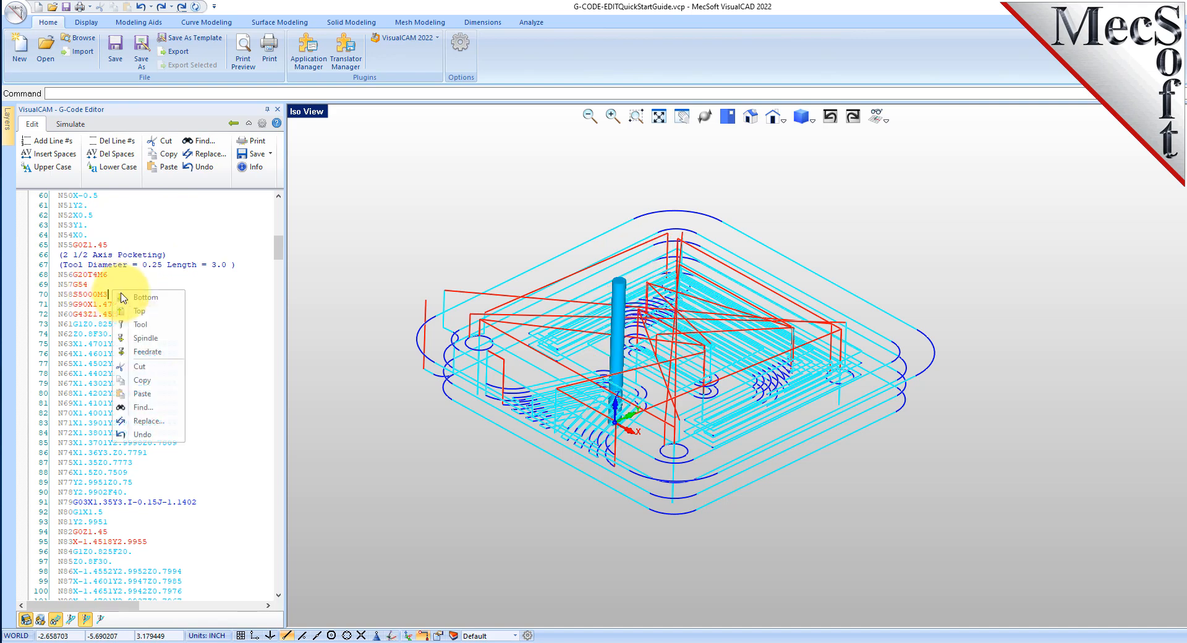
{"action": "left_click", "coordinate": [141, 324]}
{"action": "scroll", "coordinate": [145, 322], "scroll_direction": "down", "scroll_amount": 10}
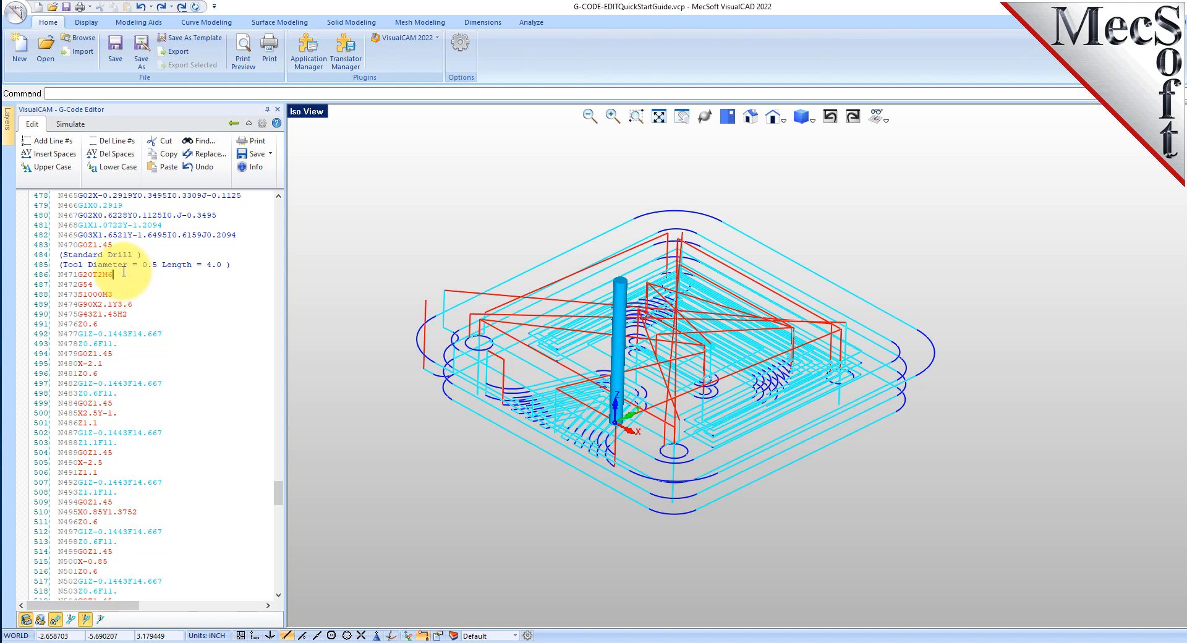
{"action": "right_click", "coordinate": [124, 272]}
{"action": "left_click", "coordinate": [172, 283]}
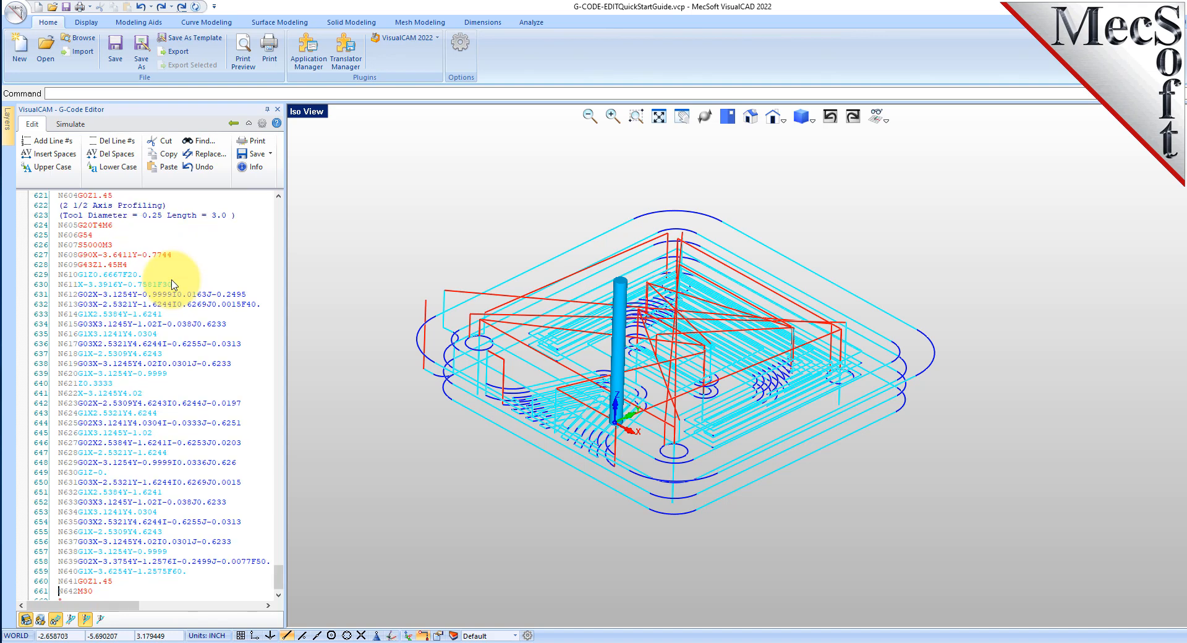
{"action": "scroll", "coordinate": [133, 408], "scroll_direction": "down", "scroll_amount": 2}
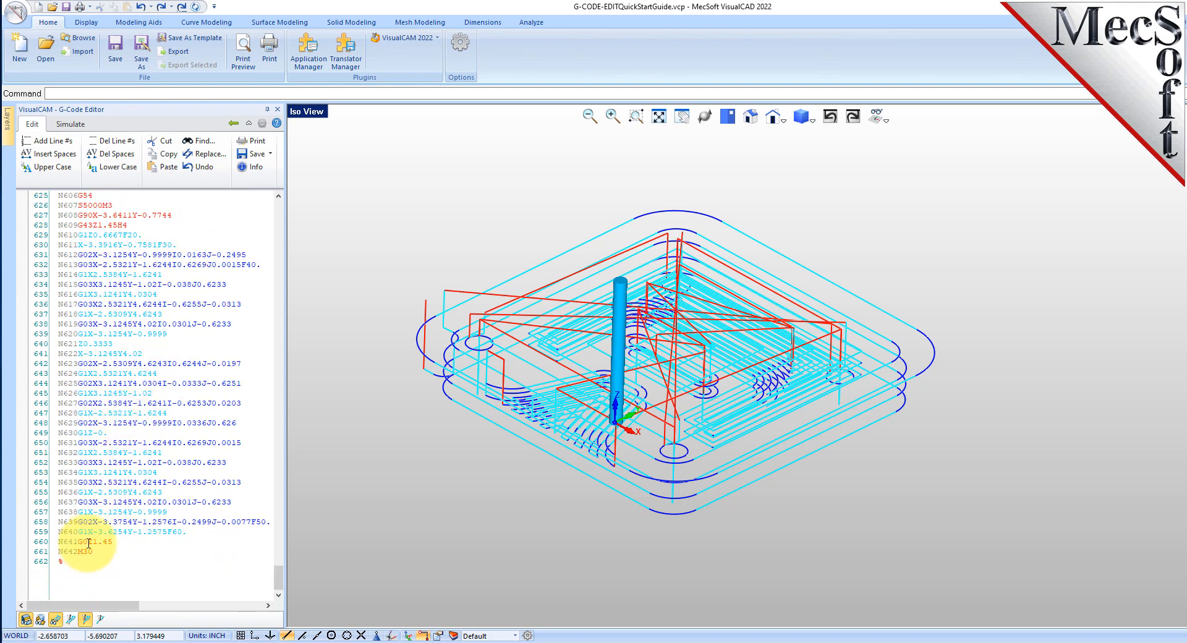
- Change the final retract move in block N641 to Z5.0
{"action": "left_click_drag", "start_coordinate": [87, 542], "coordinate": [114, 542]}
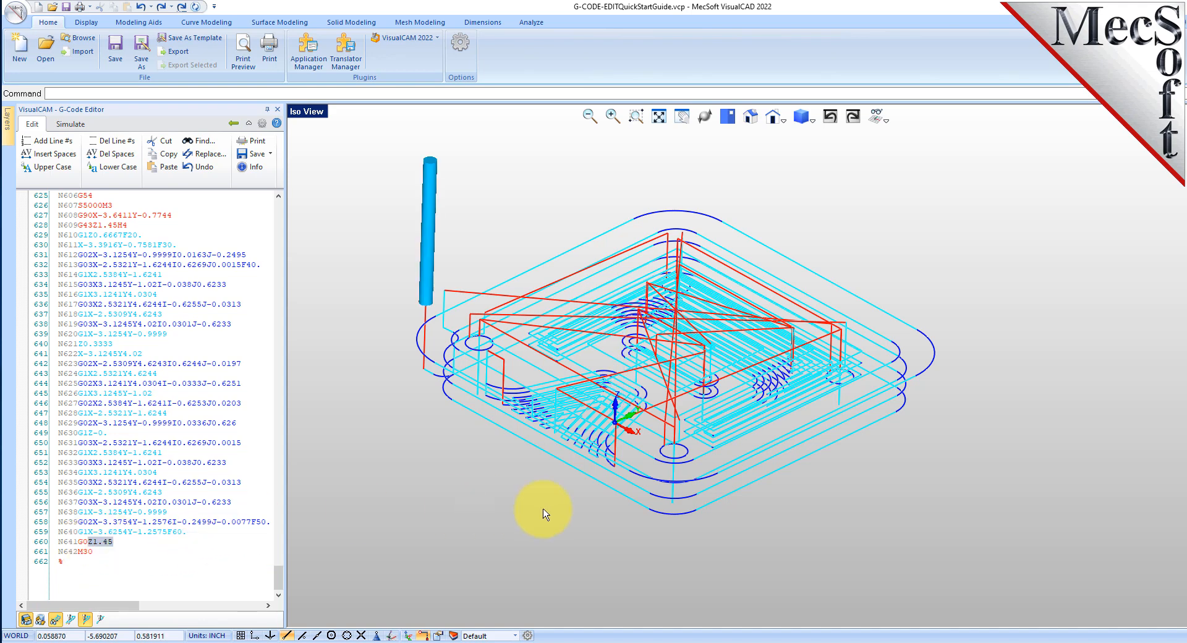
{"action": "right_click_drag", "start_coordinate": [661, 505], "coordinate": [651, 474]}
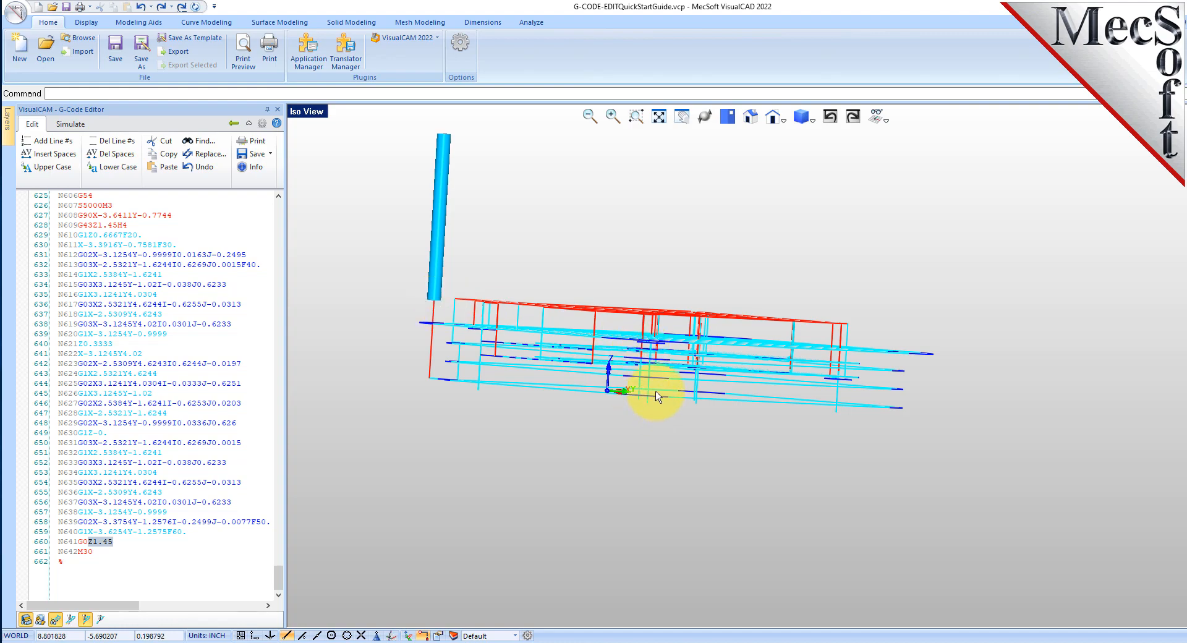
{"action": "mouse_move", "coordinate": [689, 374]}
{"action": "middle_mouse_down"}
{"action": "mouse_move", "coordinate": [690, 395]}
{"action": "mouse_move", "coordinate": [683, 358]}
{"action": "mouse_move", "coordinate": [687, 400]}
{"action": "mouse_move", "coordinate": [690, 390]}
{"action": "middle_mouse_up"}
{"action": "scroll", "coordinate": [650, 358], "scroll_direction": "up", "scroll_amount": 1}
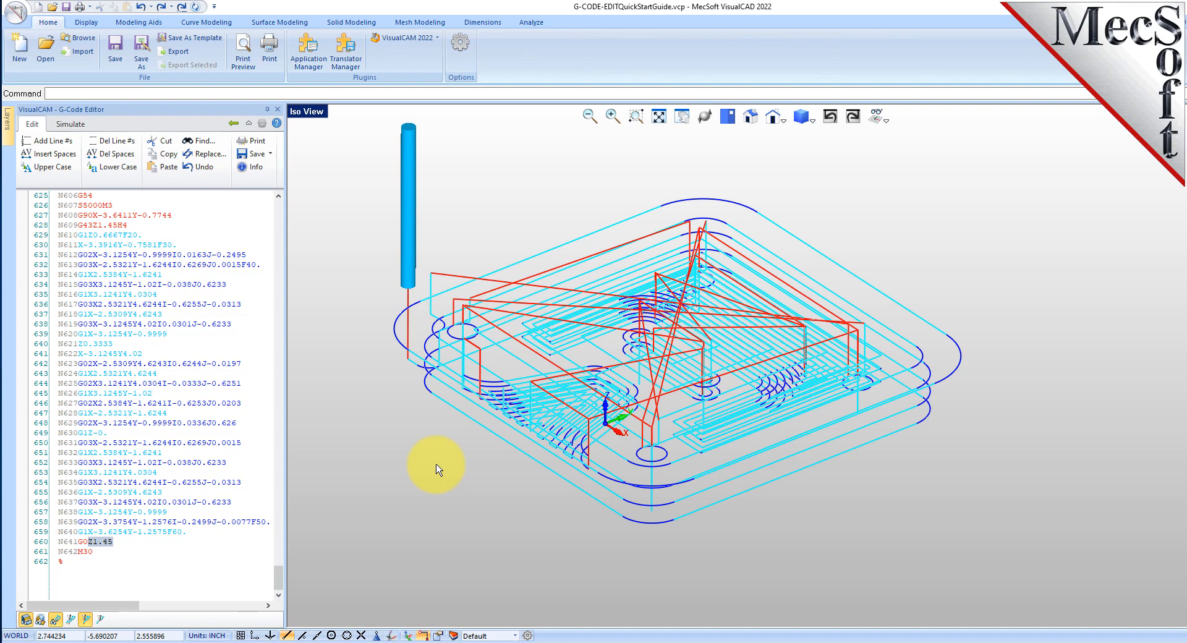
{"action": "left_click", "coordinate": [103, 532]}
{"action": "left_click", "coordinate": [93, 541]}
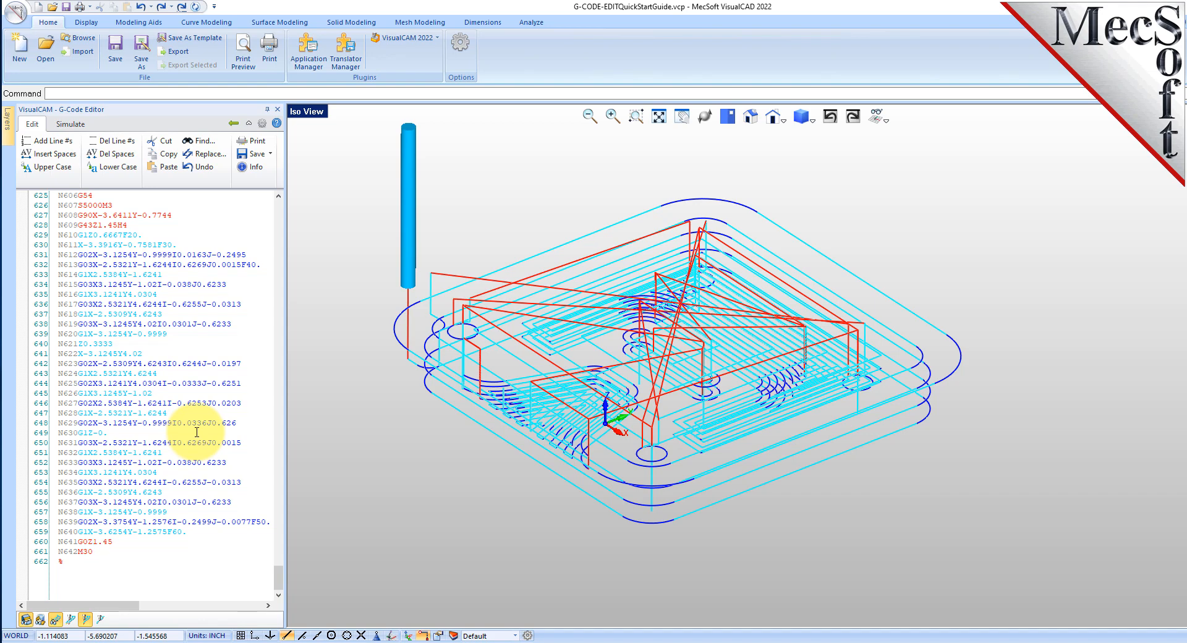
{"action": "type", "text": "5."}
{"action": "key", "text": "Delete"}
{"action": "key", "text": "Delete"}
{"action": "type", "text": "0"}
{"action": "key", "text": "Delete"}
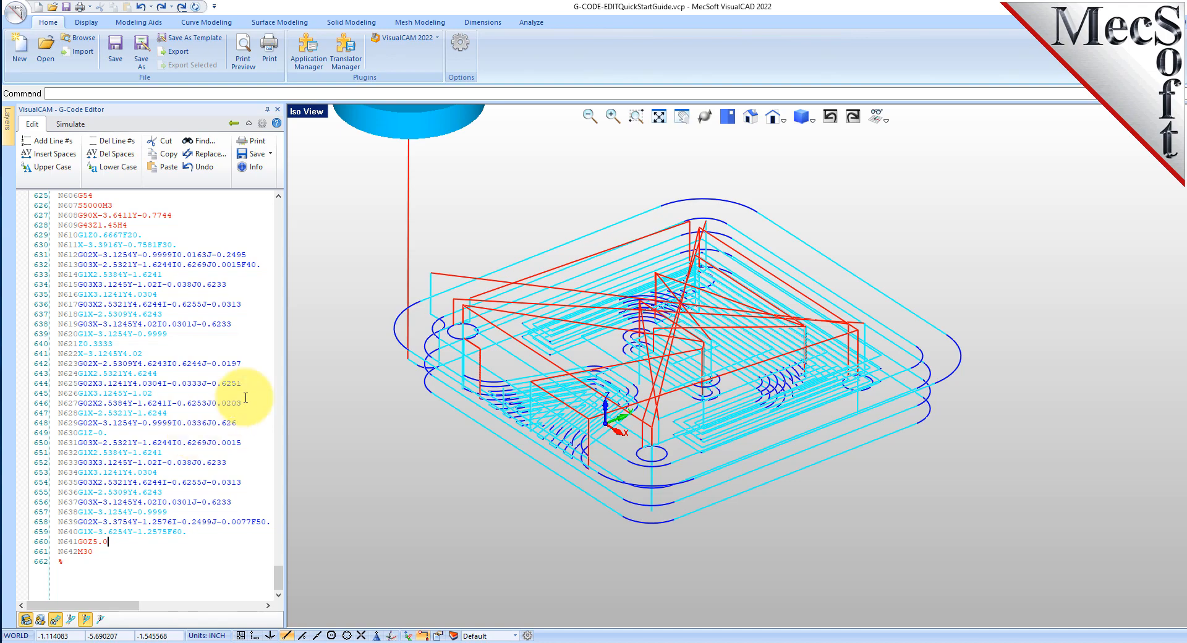
- Follow the tool line by line from block N613 to block N641 and inspect the final retract move from several angles
{"action": "right_click_drag", "start_coordinate": [471, 390], "coordinate": [770, 344]}
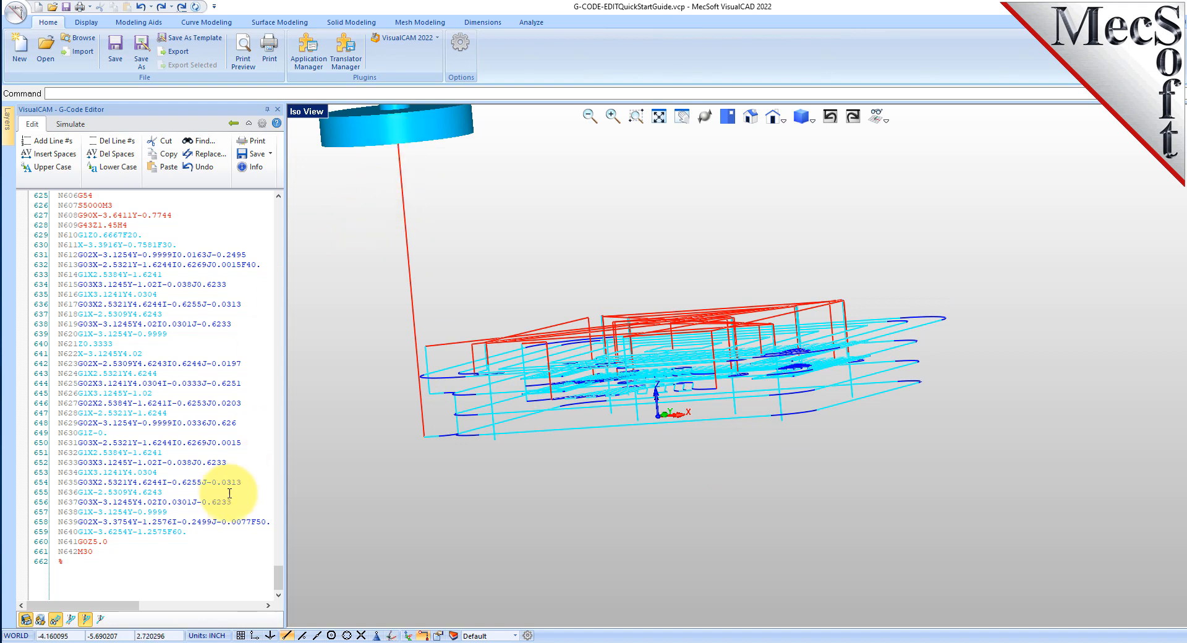
{"action": "left_click", "coordinate": [136, 264]}
{"action": "key", "text": "Down"}
{"action": "key", "text": "Down"}
{"action": "key", "text": "Down"}
{"action": "key", "text": "Down"}
{"action": "key", "text": "Down"}
{"action": "key", "text": "Down"}
{"action": "key", "text": "Down"}
{"action": "key", "text": "Down"}
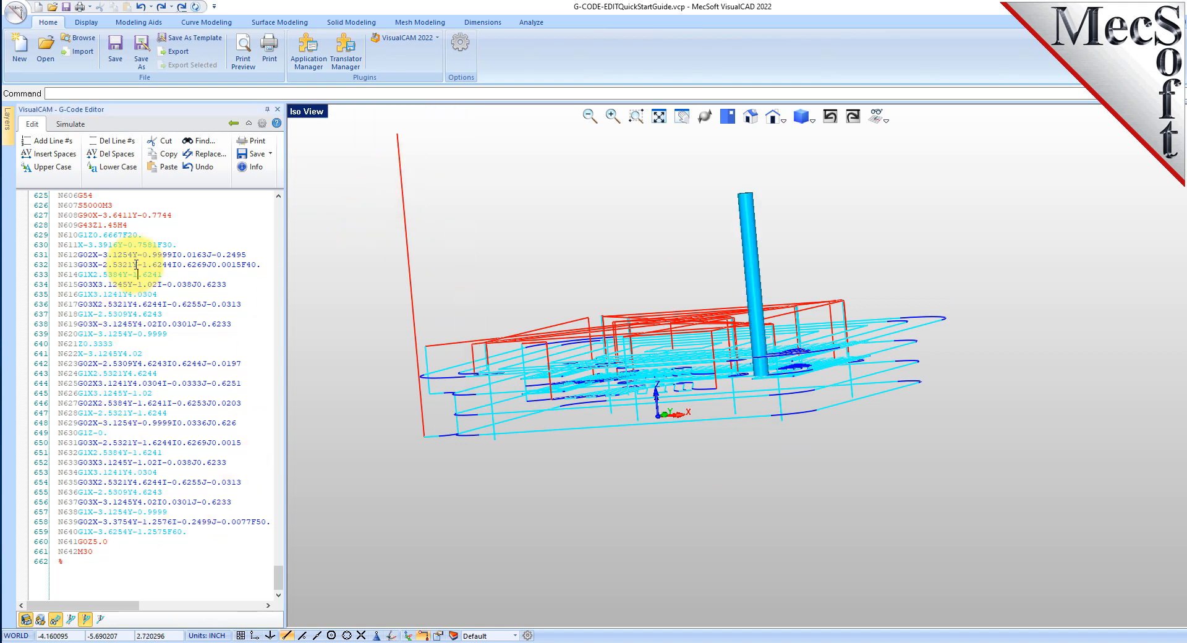
{"action": "key", "text": "Down"}
{"action": "key", "text": "Down"}
{"action": "key", "text": "Down"}
{"action": "key", "text": "Down"}
{"action": "key", "text": "Down"}
{"action": "key", "text": "Down"}
{"action": "key", "text": "Down"}
{"action": "key", "text": "Down"}
{"action": "key", "text": "Down"}
{"action": "key", "text": "Down"}
{"action": "key", "text": "Down"}
{"action": "key", "text": "Down"}
{"action": "key", "text": "Down"}
{"action": "key", "text": "Down"}
{"action": "key", "text": "Down"}
{"action": "key", "text": "Down"}
{"action": "key", "text": "Down"}
{"action": "key", "text": "Down"}
{"action": "key", "text": "Down"}
{"action": "key", "text": "Down"}
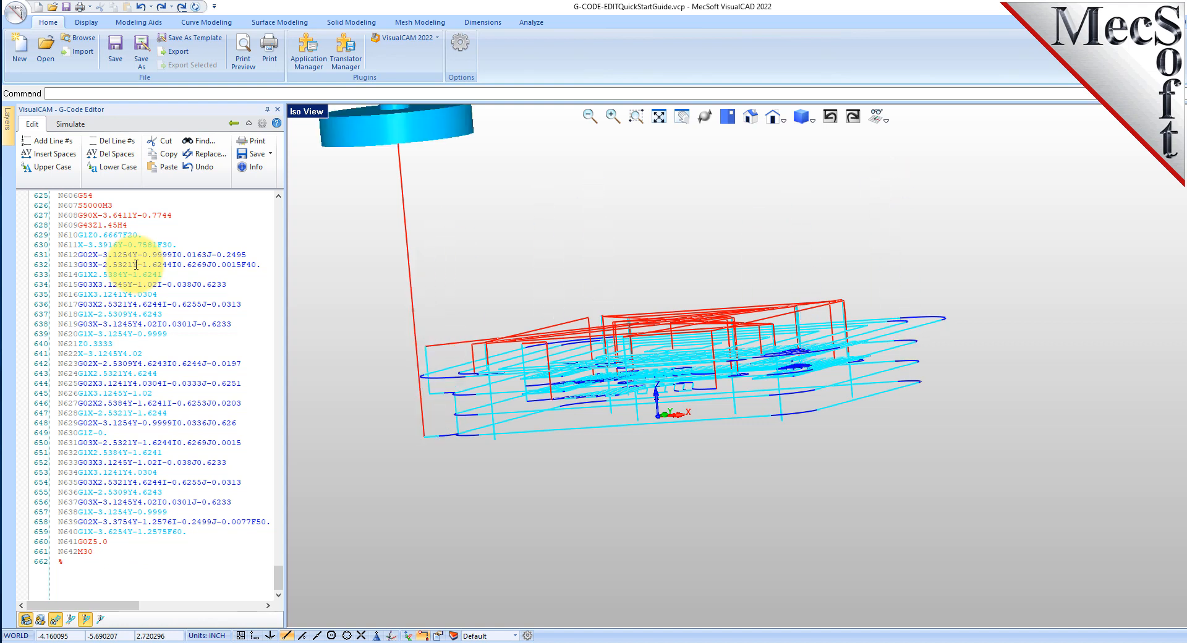
{"action": "mouse_move", "coordinate": [749, 336]}
{"action": "middle_mouse_down"}
{"action": "mouse_move", "coordinate": [825, 358]}
{"action": "mouse_move", "coordinate": [753, 341]}
{"action": "middle_mouse_up"}
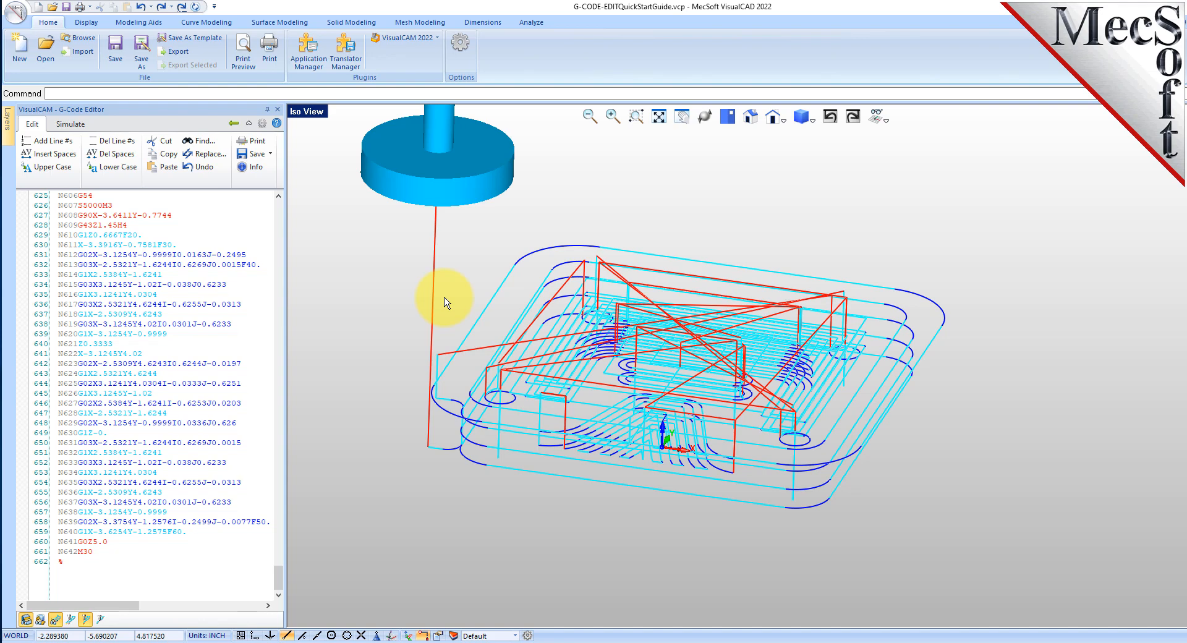
- Save the edited G-code over the existing G-CODE-EDITQuickStartGuide.nc file
{"action": "left_click", "coordinate": [270, 154]}
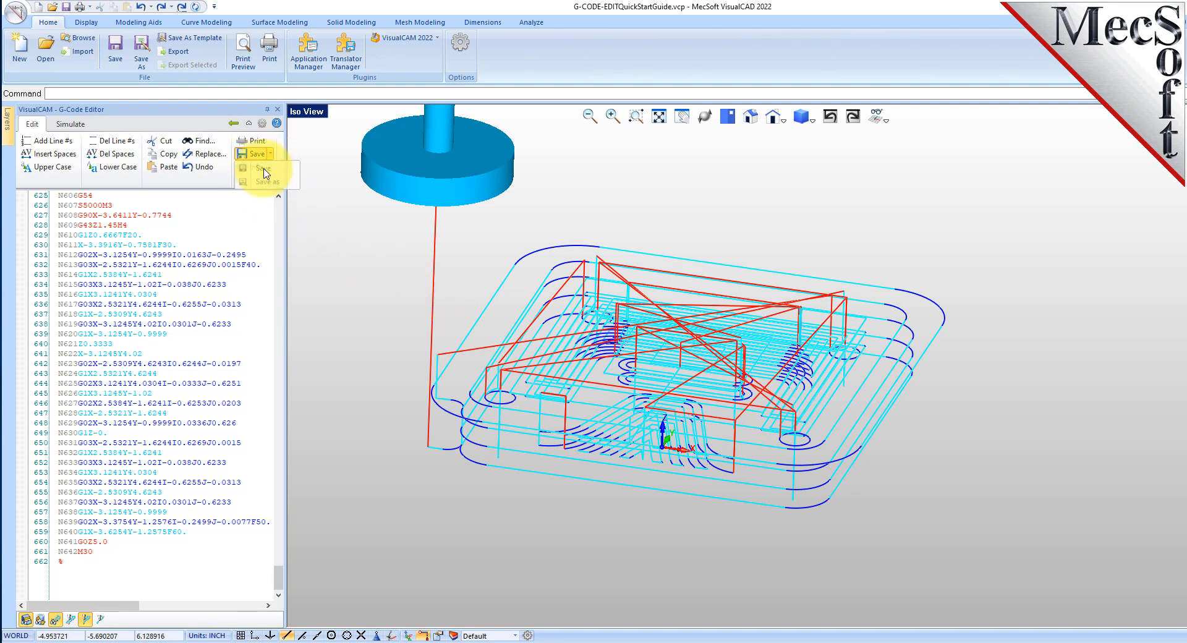
{"action": "left_click", "coordinate": [259, 181]}
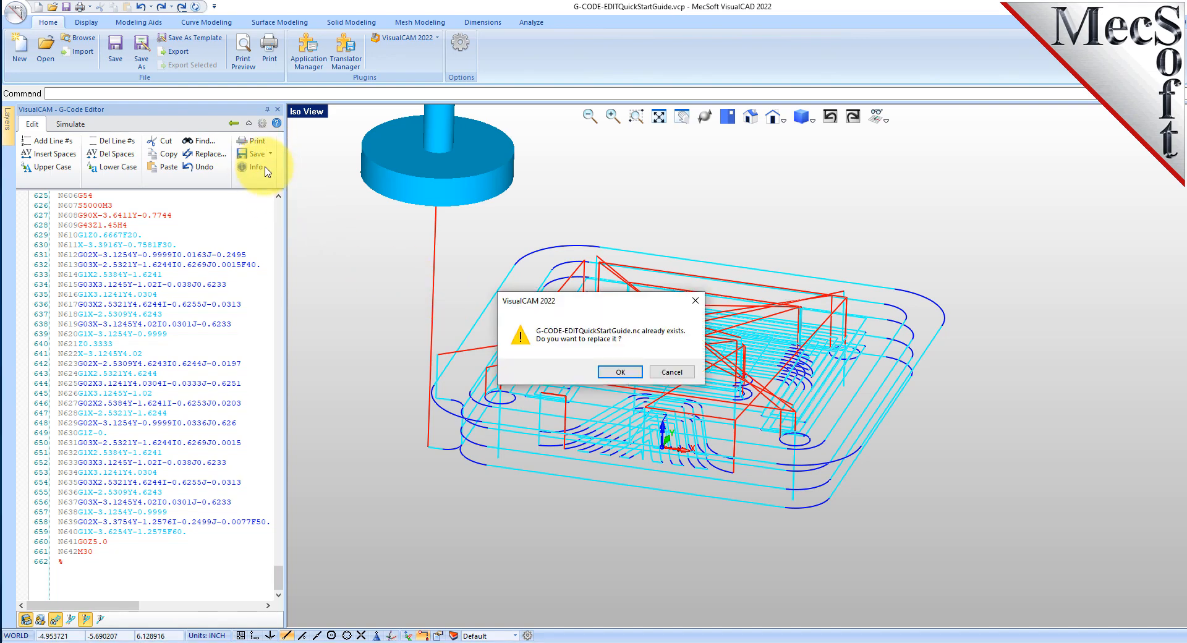
{"action": "left_click", "coordinate": [613, 372]}
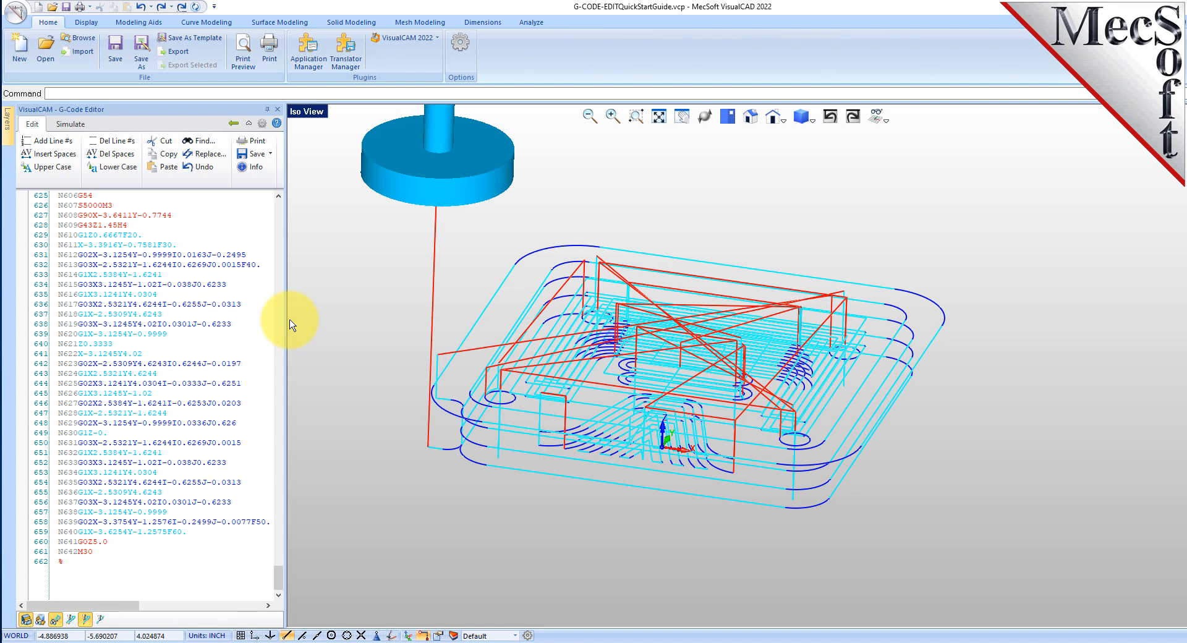
- Open the G-Code Editor's online help, look at the VisualCAD/CAM Resource Guide and follow the link to the printed documentation
{"action": "left_click", "coordinate": [276, 125]}
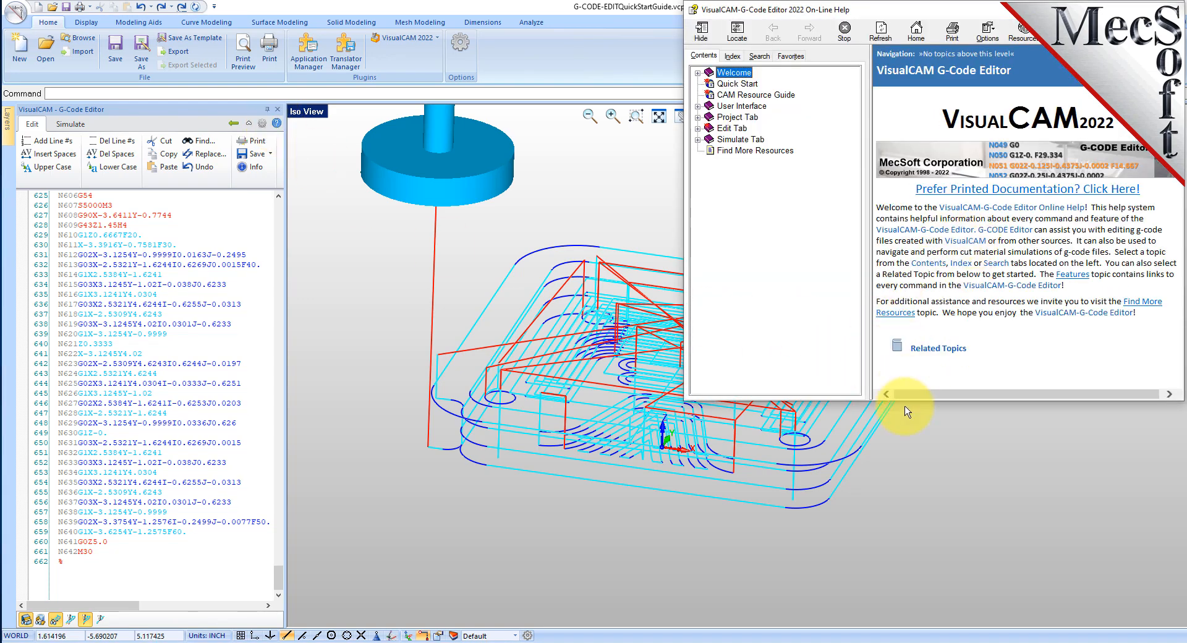
{"action": "left_click_drag", "start_coordinate": [1006, 11], "coordinate": [733, 117]}
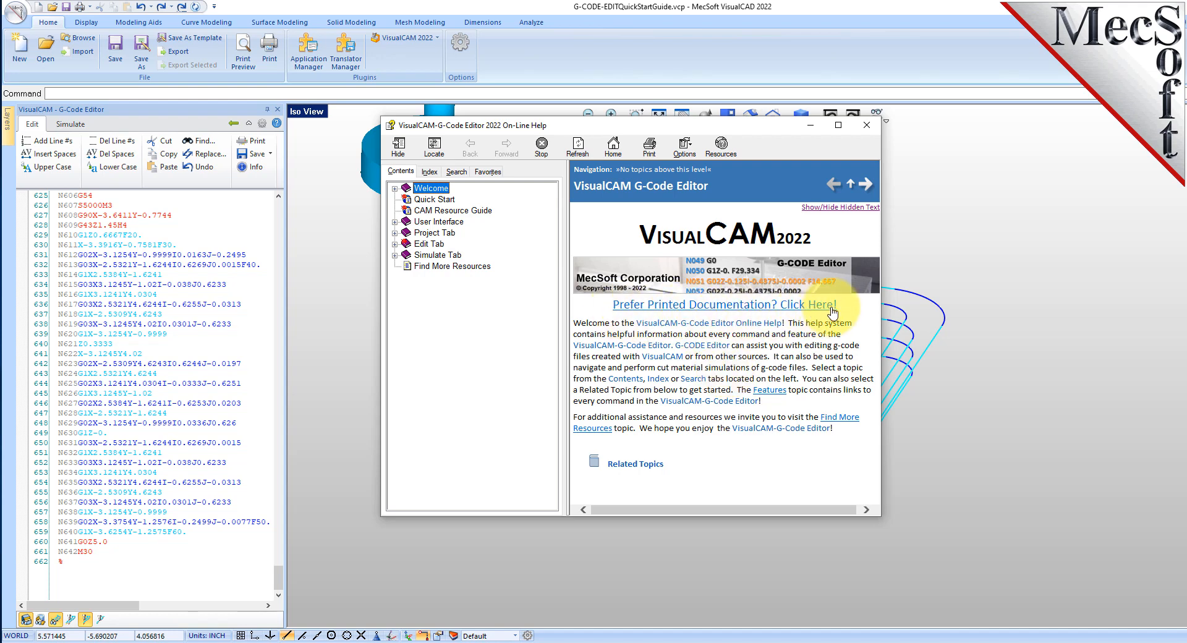
{"action": "left_click", "coordinate": [720, 311]}
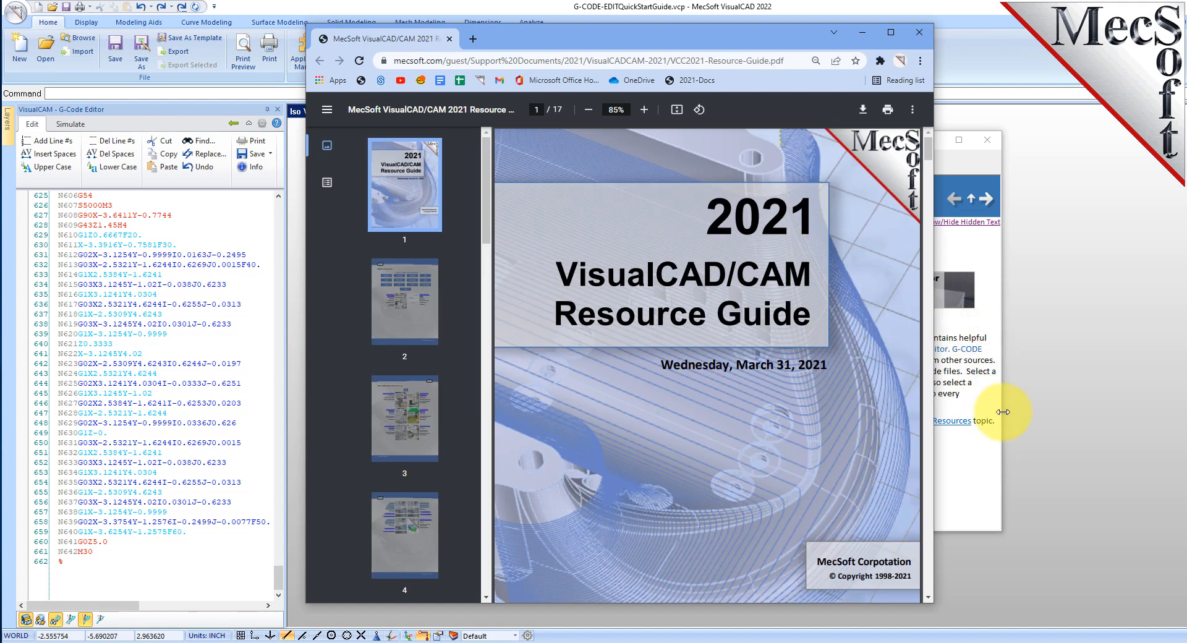
{"action": "left_click", "coordinate": [965, 375]}
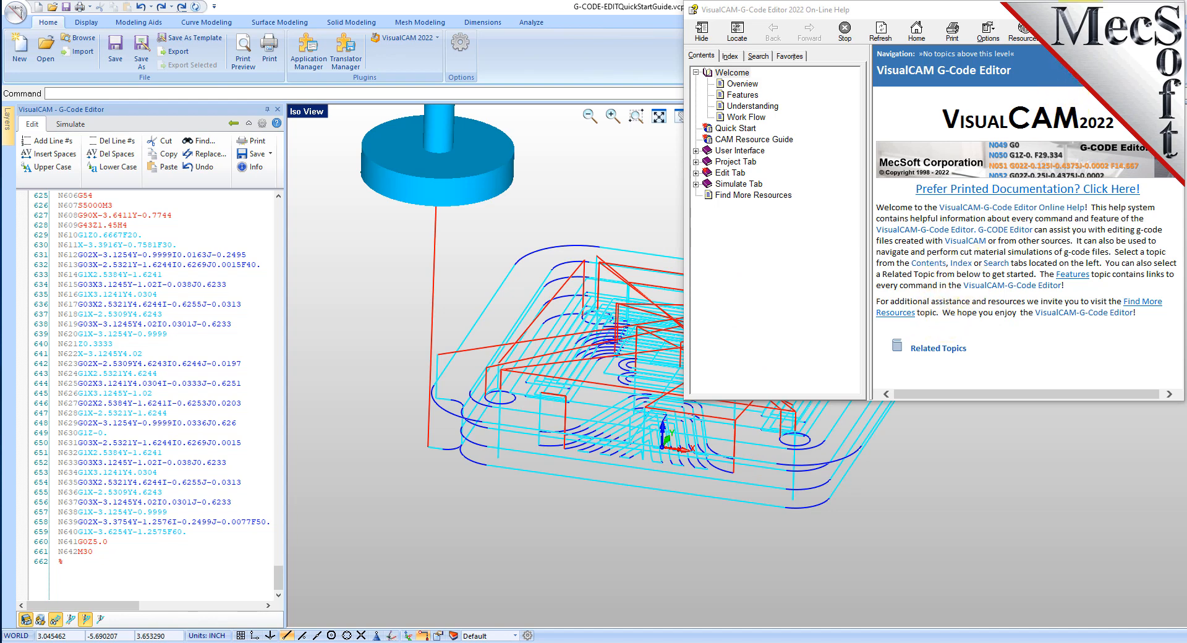
{"action": "left_click_drag", "start_coordinate": [1085, 9], "coordinate": [824, 139]}
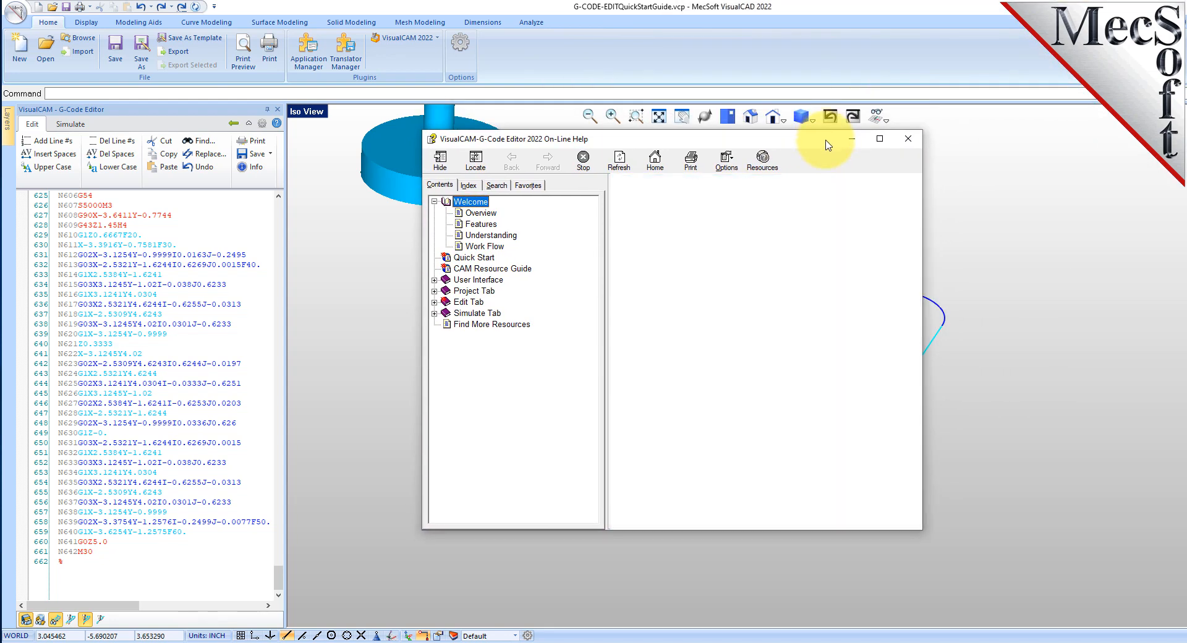
{"action": "left_click_drag", "start_coordinate": [917, 335], "coordinate": [966, 334]}
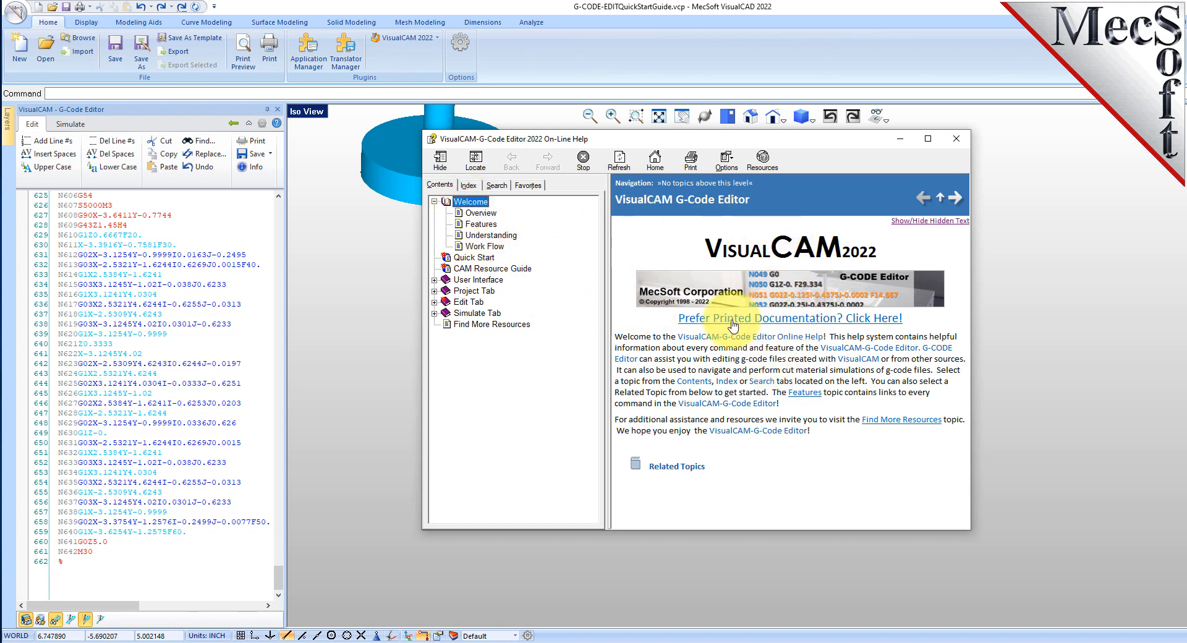
{"action": "left_click", "coordinate": [839, 322]}
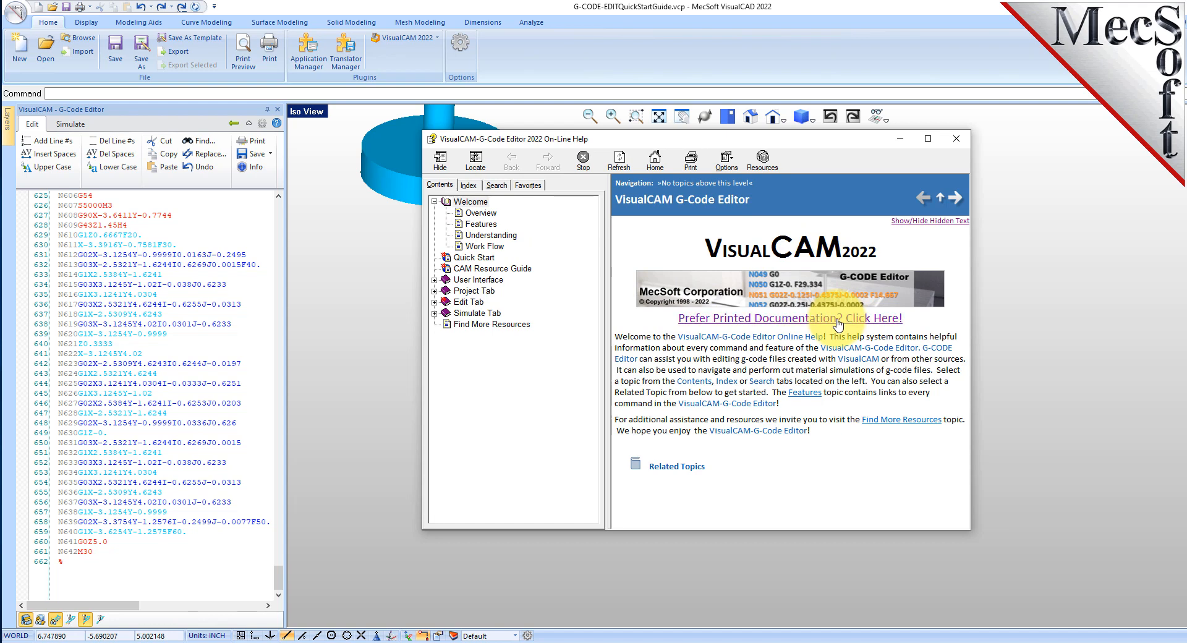